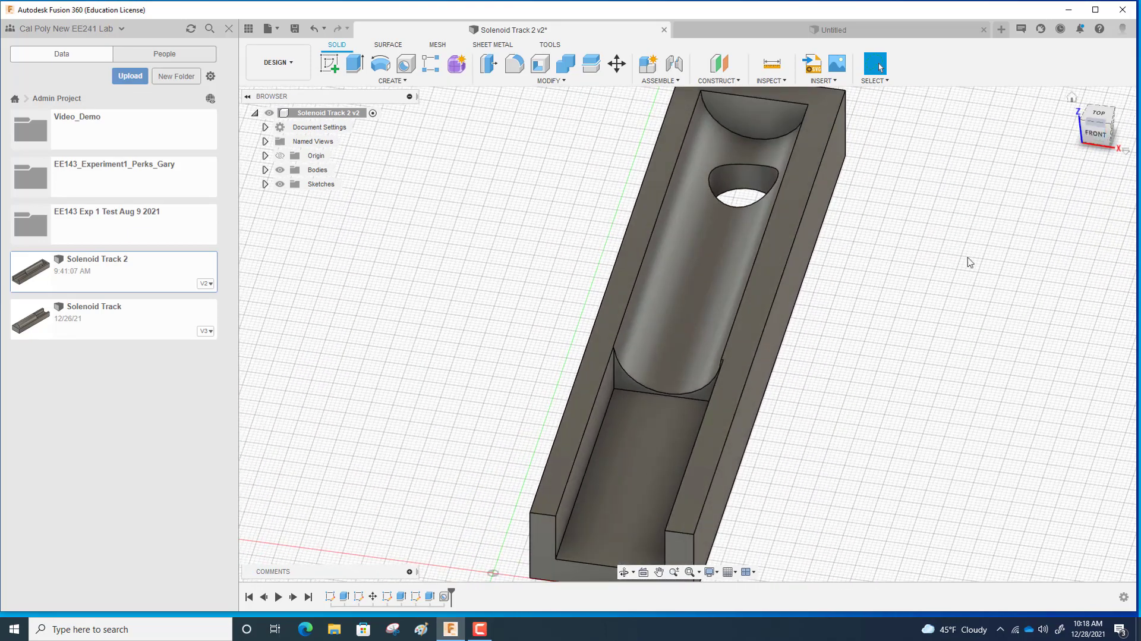
Examine each timeline feature of the finished solenoid track, from the hole back to the first base sketch
{"action": "scroll", "coordinate": [889, 322], "scroll_direction": "down", "scroll_amount": 3}
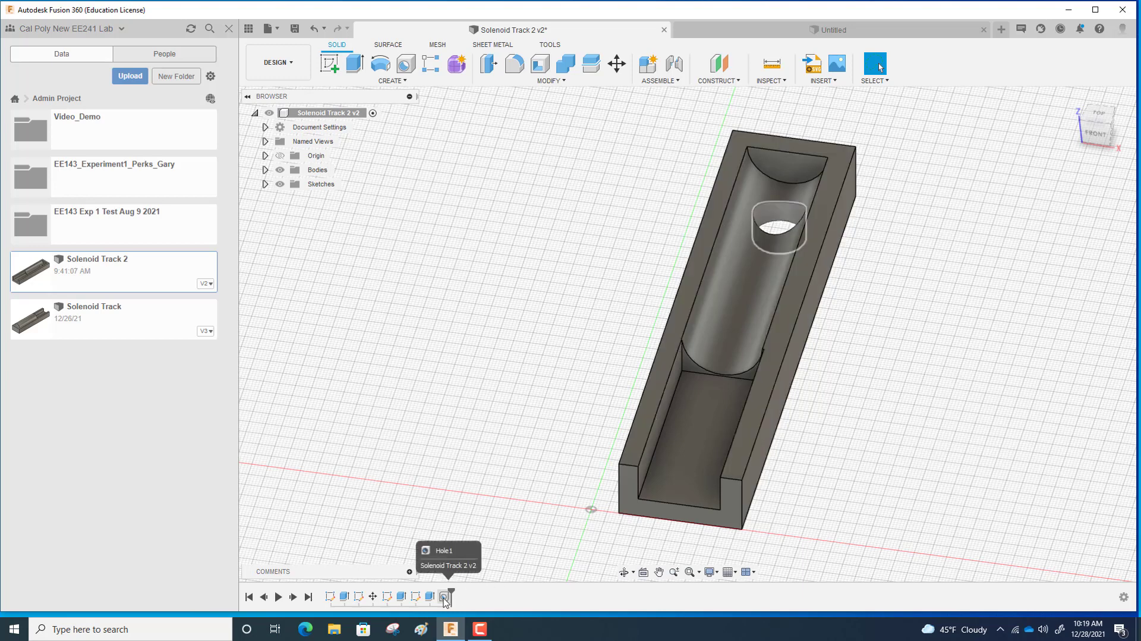
{"action": "left_click", "coordinate": [446, 597]}
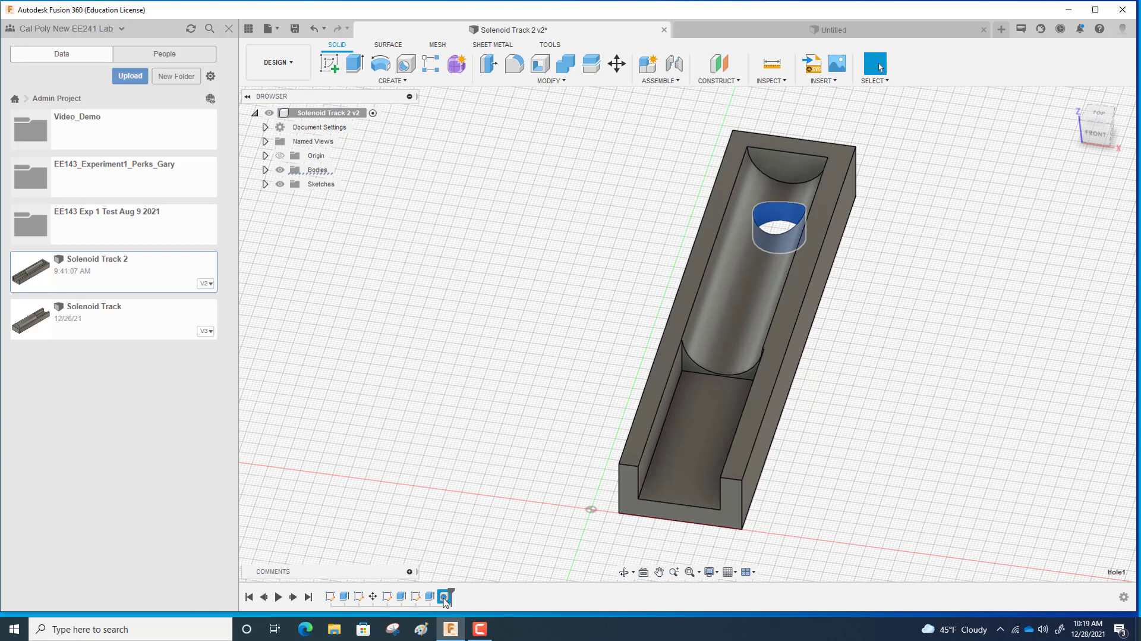
{"action": "left_click", "coordinate": [429, 598]}
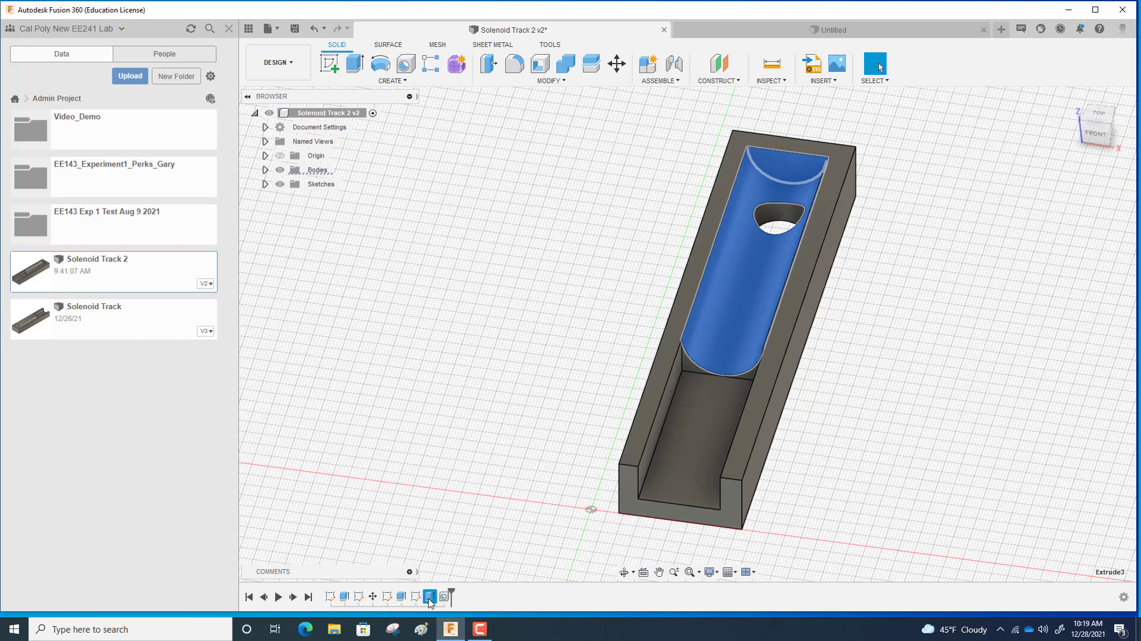
{"action": "left_click", "coordinate": [415, 598]}
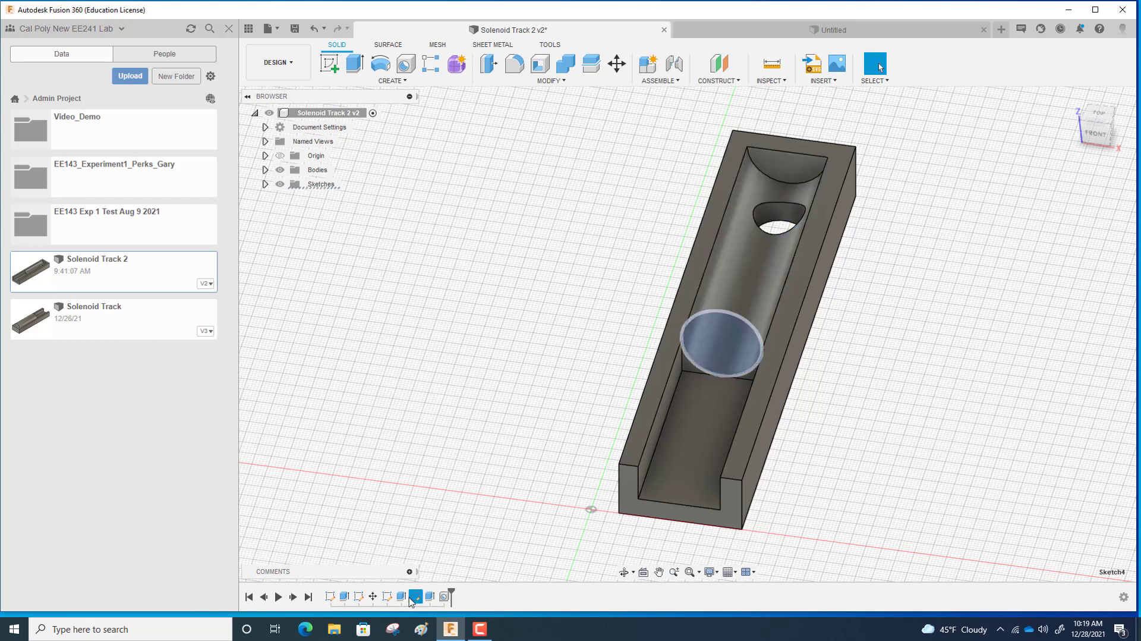
{"action": "left_click", "coordinate": [401, 597]}
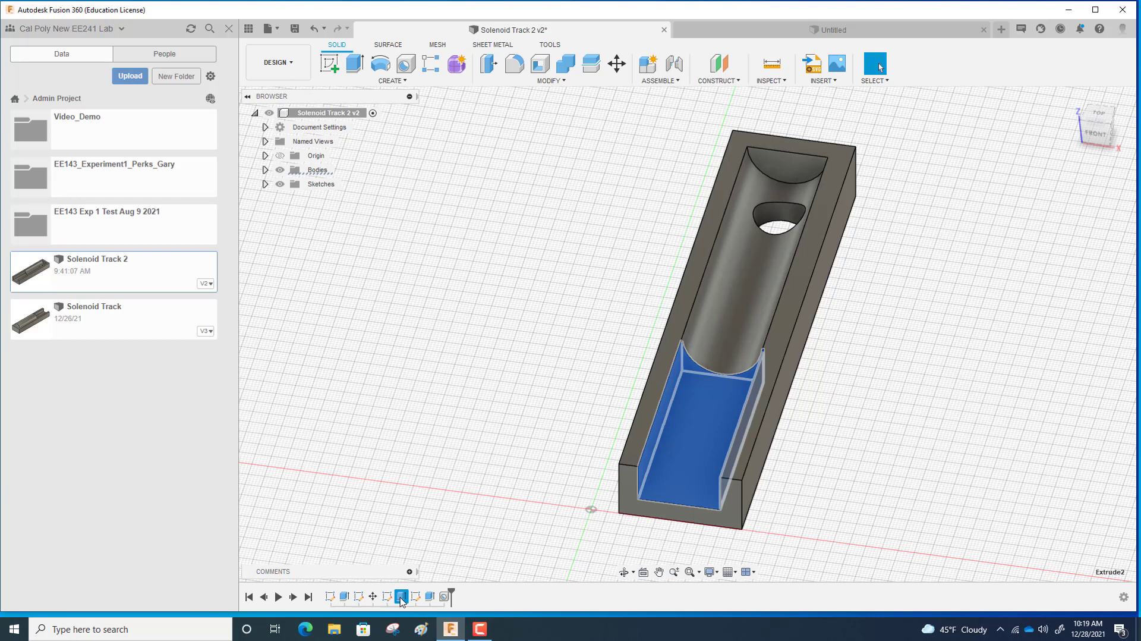
{"action": "left_click", "coordinate": [387, 597]}
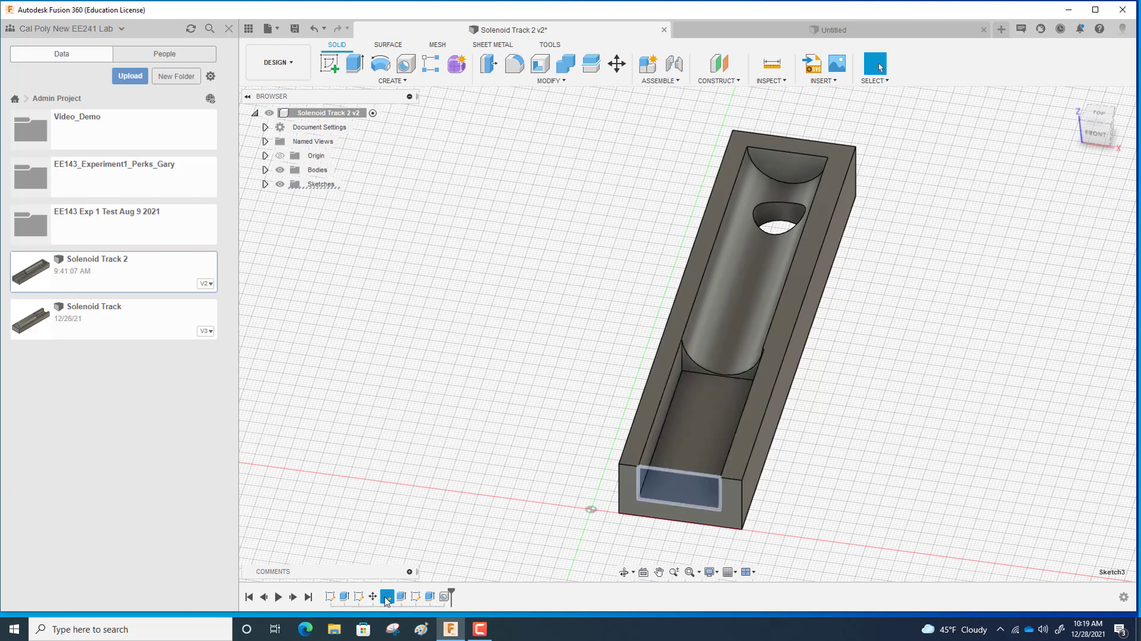
{"action": "left_click", "coordinate": [373, 597]}
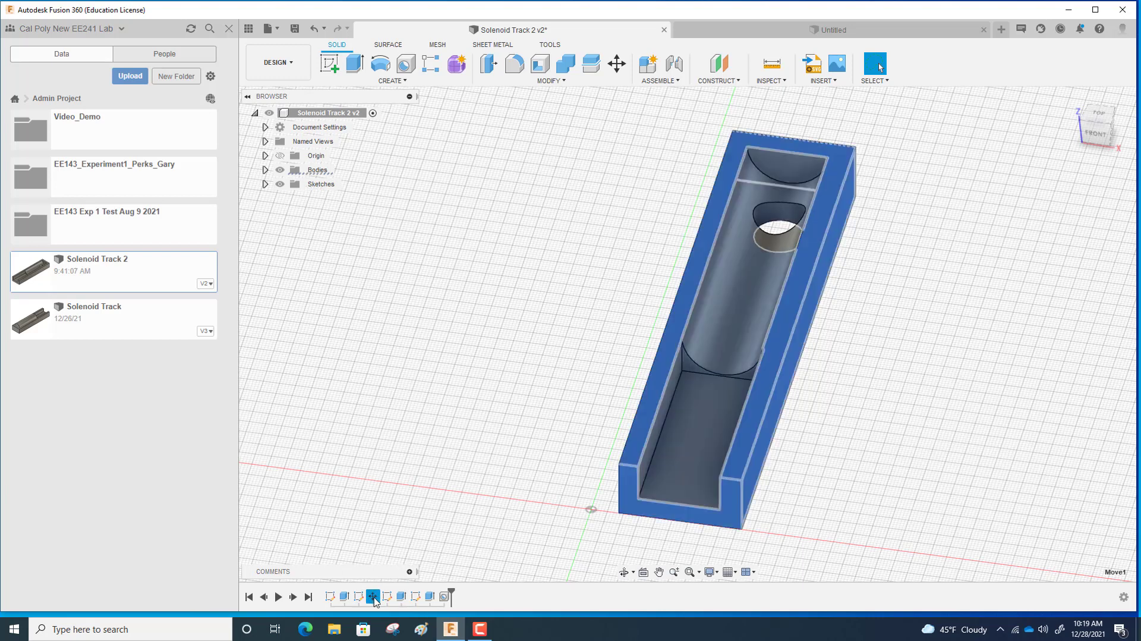
{"action": "left_click", "coordinate": [359, 596]}
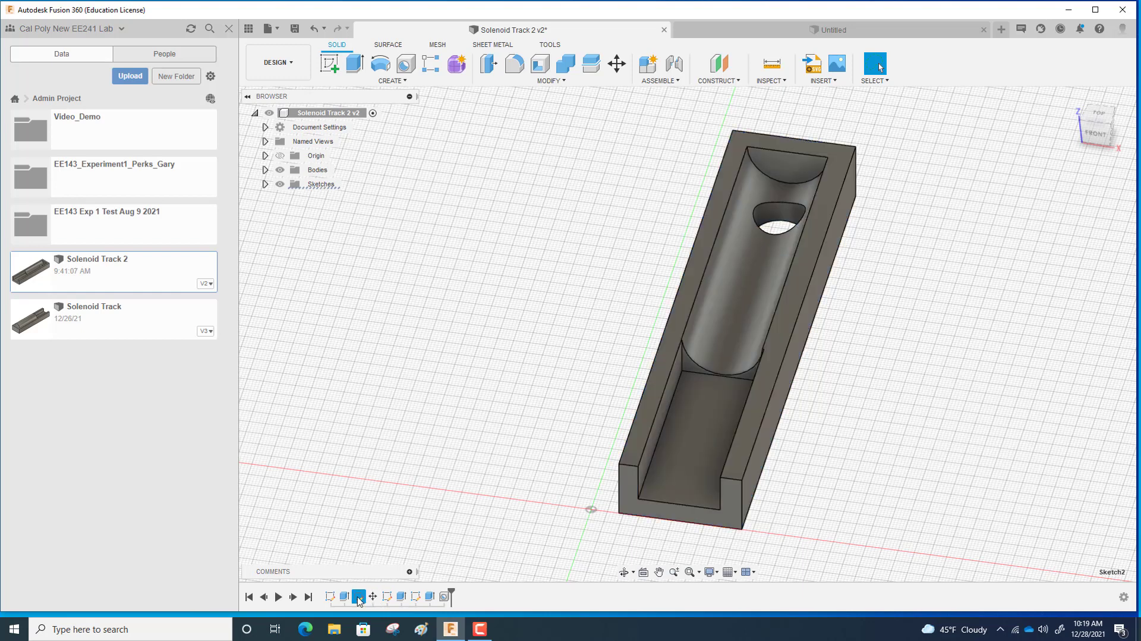
{"action": "left_click", "coordinate": [344, 597]}
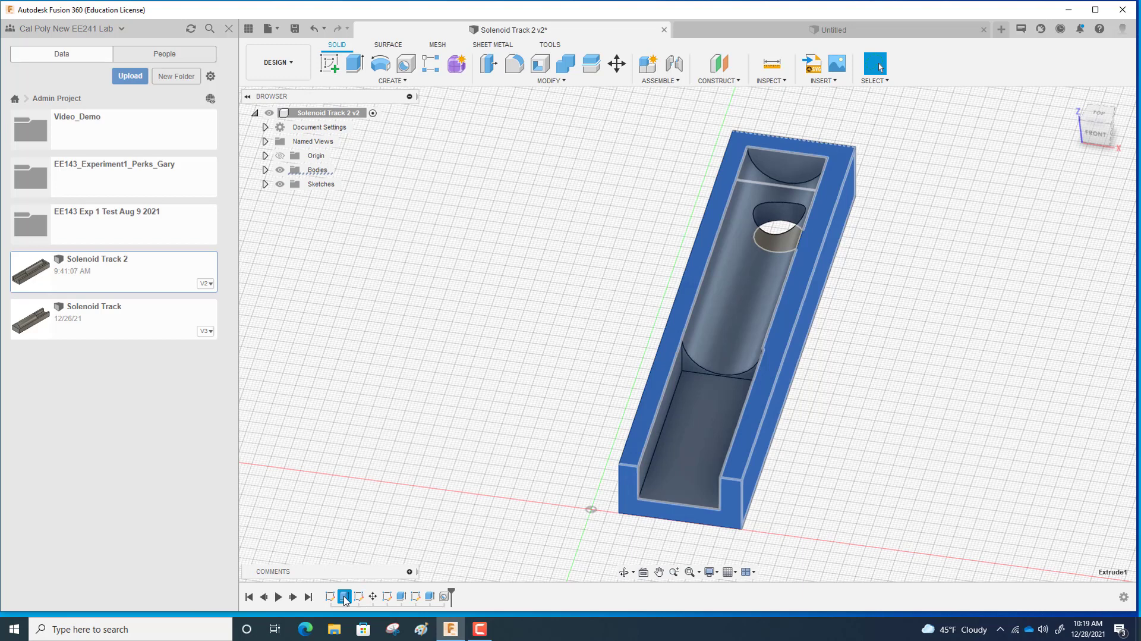
{"action": "left_click", "coordinate": [330, 597]}
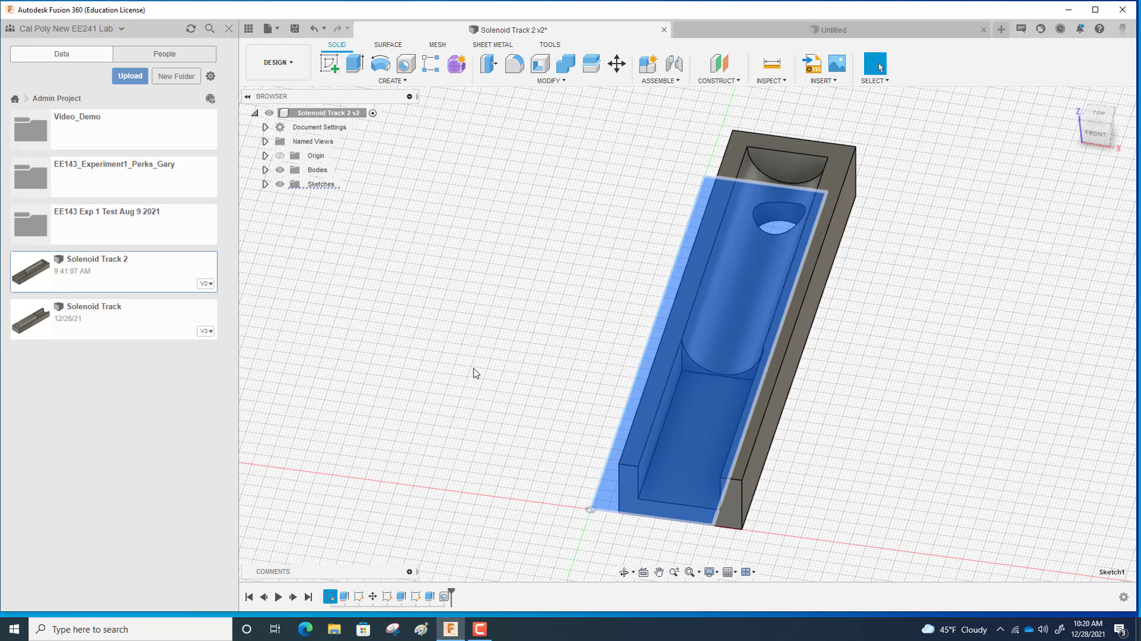
Check the fixed linear and rotation increment settings, accept them and clear the base sketch selection
{"action": "left_click", "coordinate": [735, 573]}
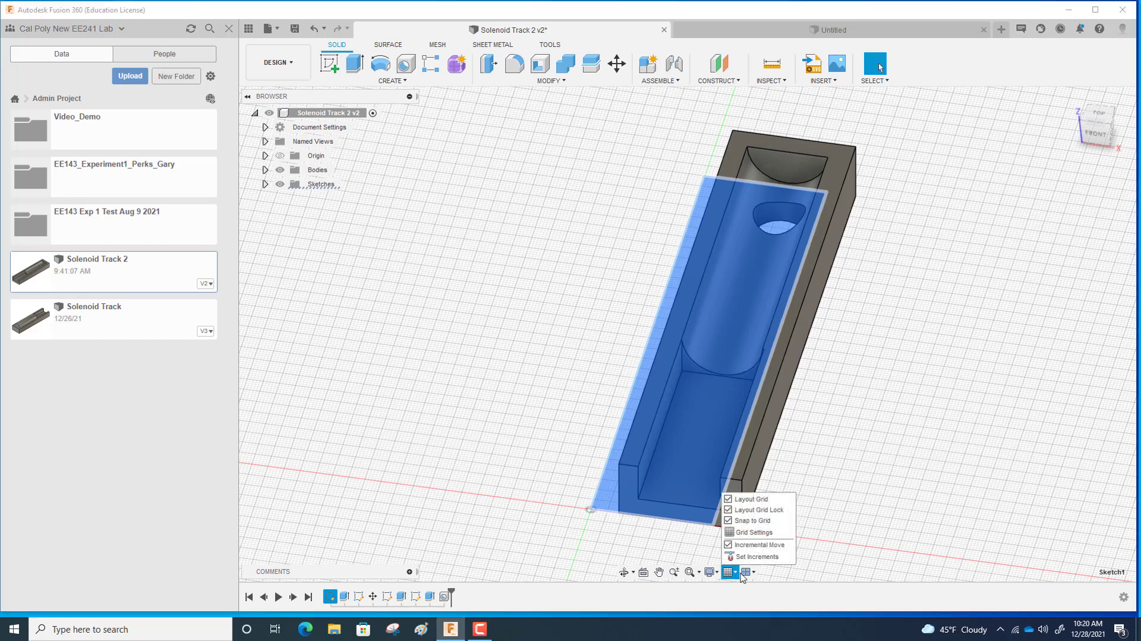
{"action": "left_click", "coordinate": [764, 551]}
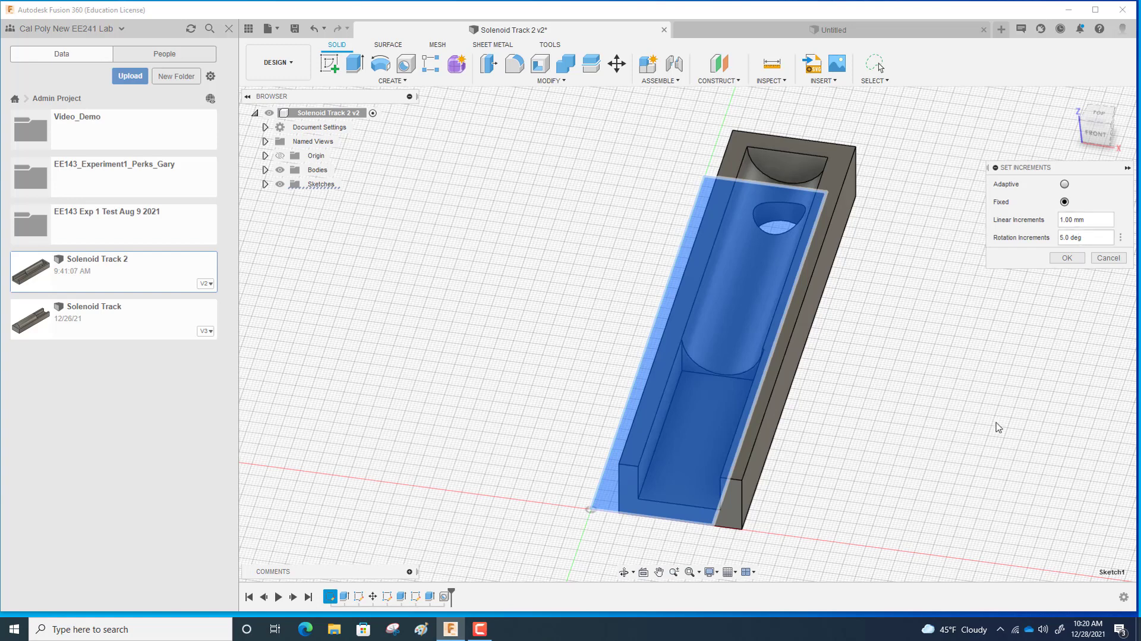
{"action": "left_click", "coordinate": [1076, 257]}
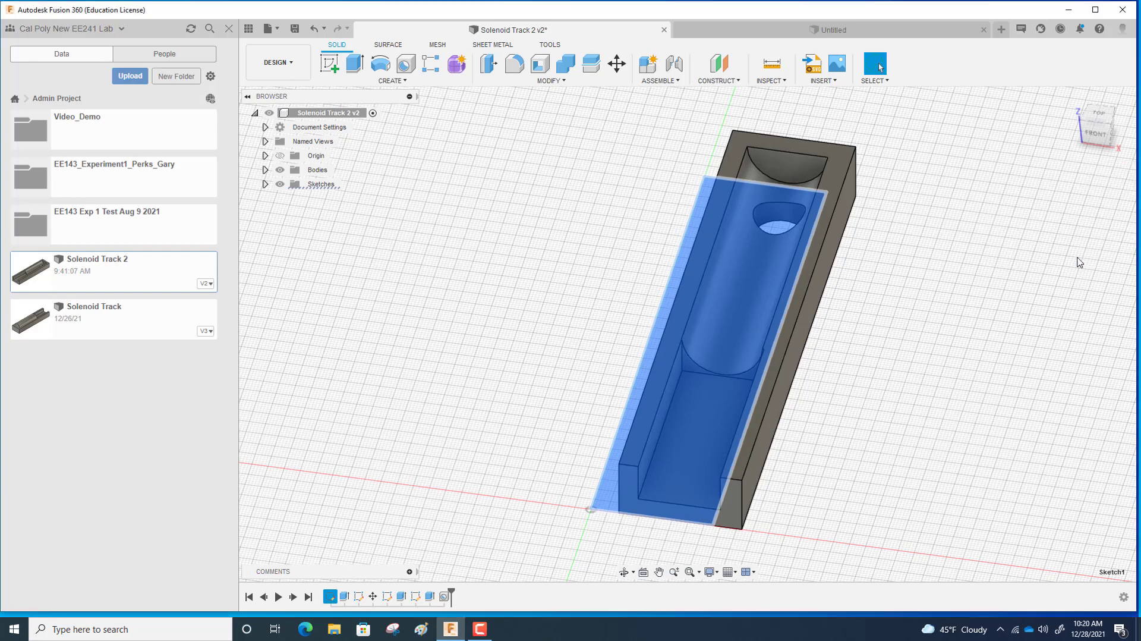
{"action": "left_click", "coordinate": [466, 239]}
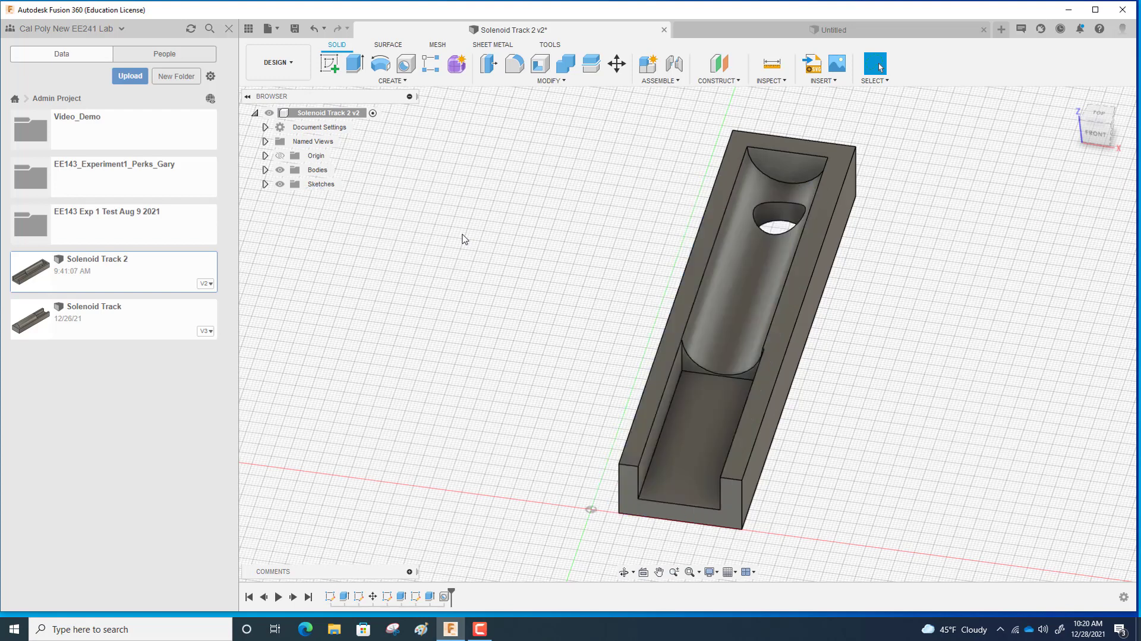
Create a new design and start a sketch on the horizontal XY plane, viewed from the top
{"action": "left_click", "coordinate": [269, 30]}
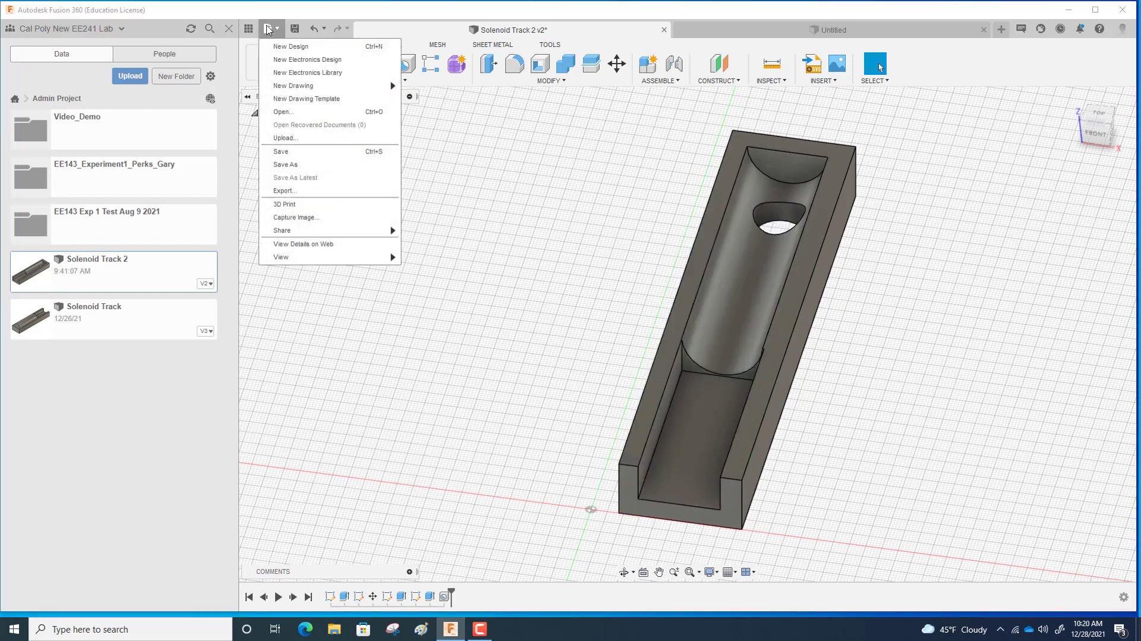
{"action": "left_click", "coordinate": [291, 46]}
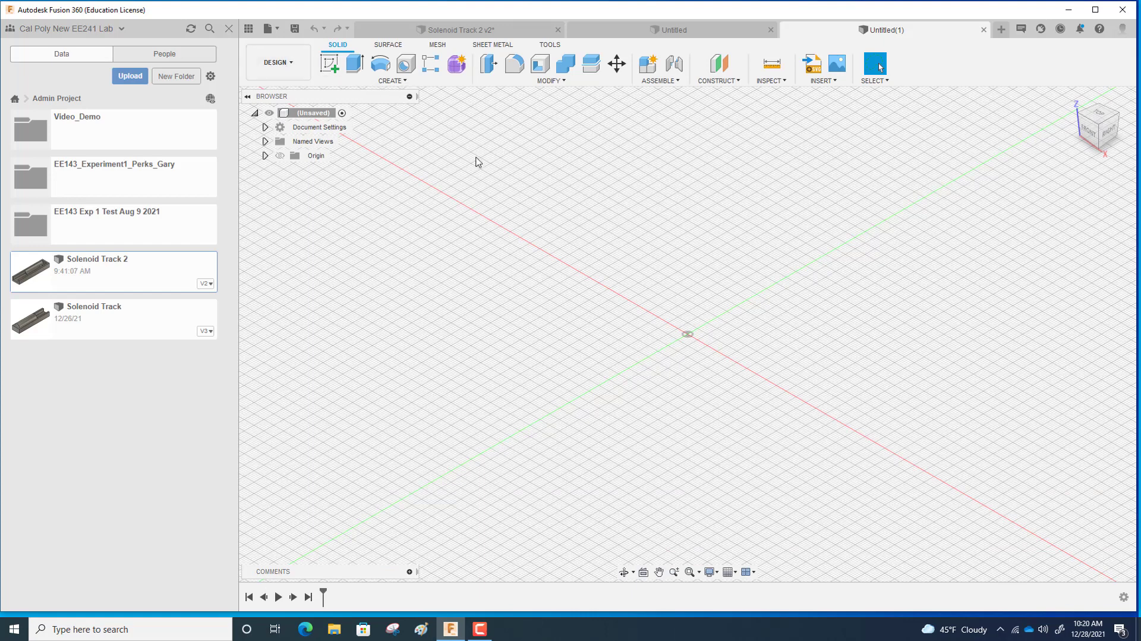
{"action": "left_click", "coordinate": [408, 82]}
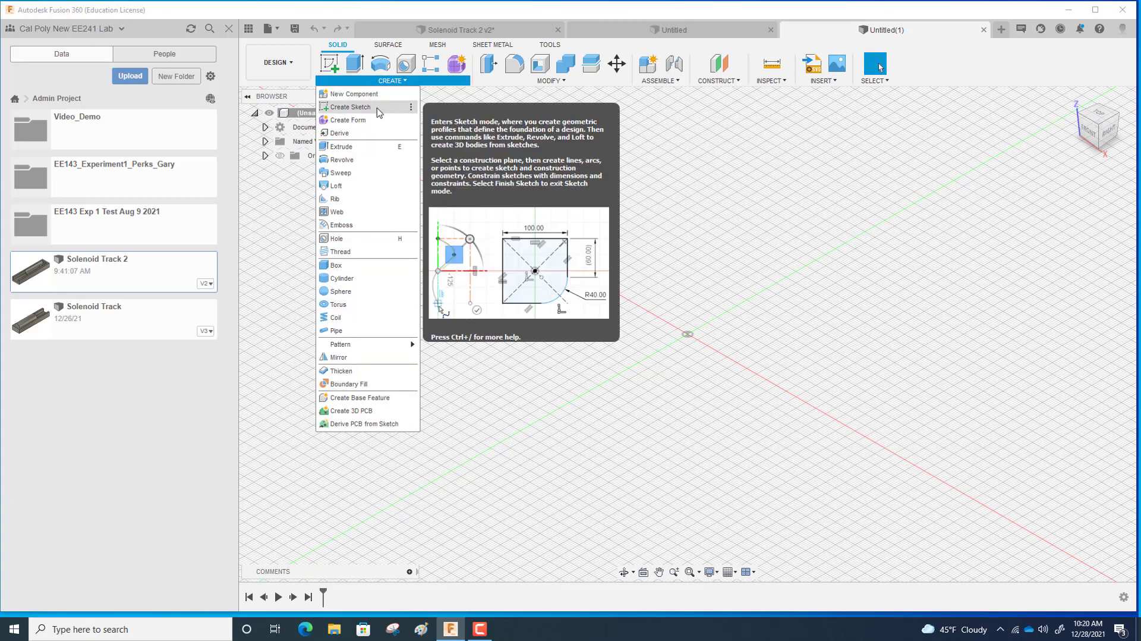
{"action": "left_click", "coordinate": [352, 107]}
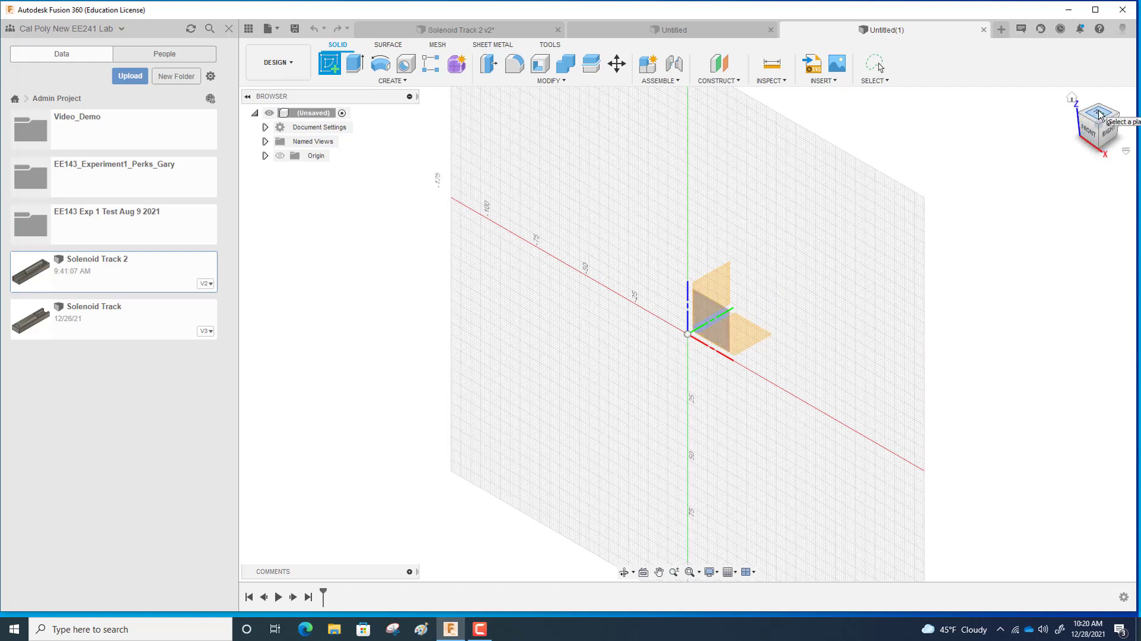
{"action": "left_click", "coordinate": [1100, 113]}
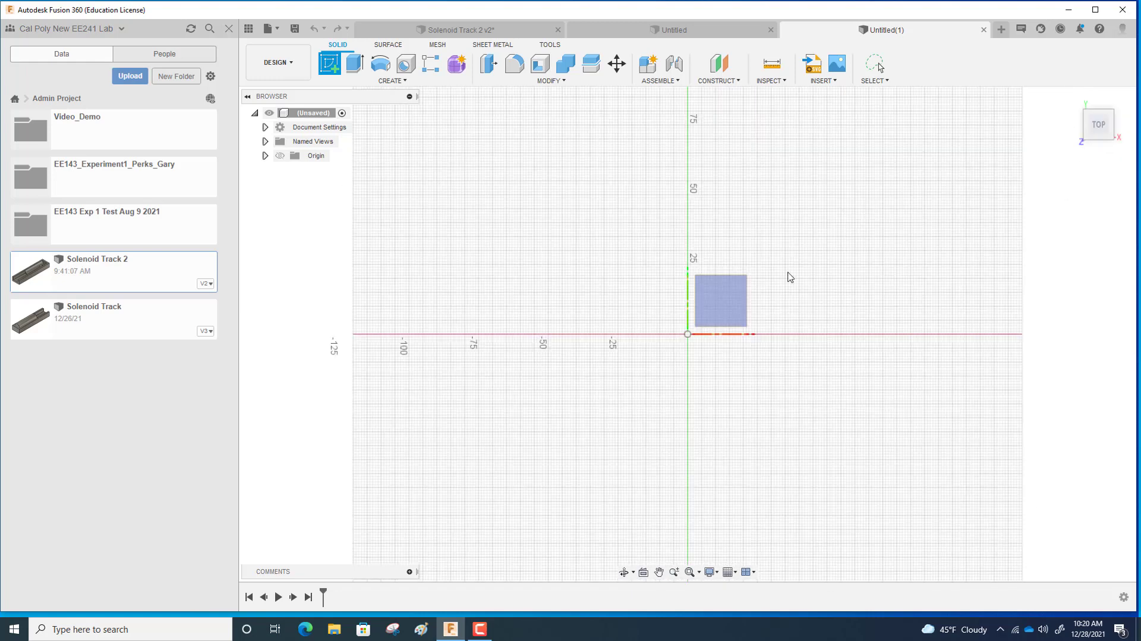
{"action": "left_click", "coordinate": [729, 301]}
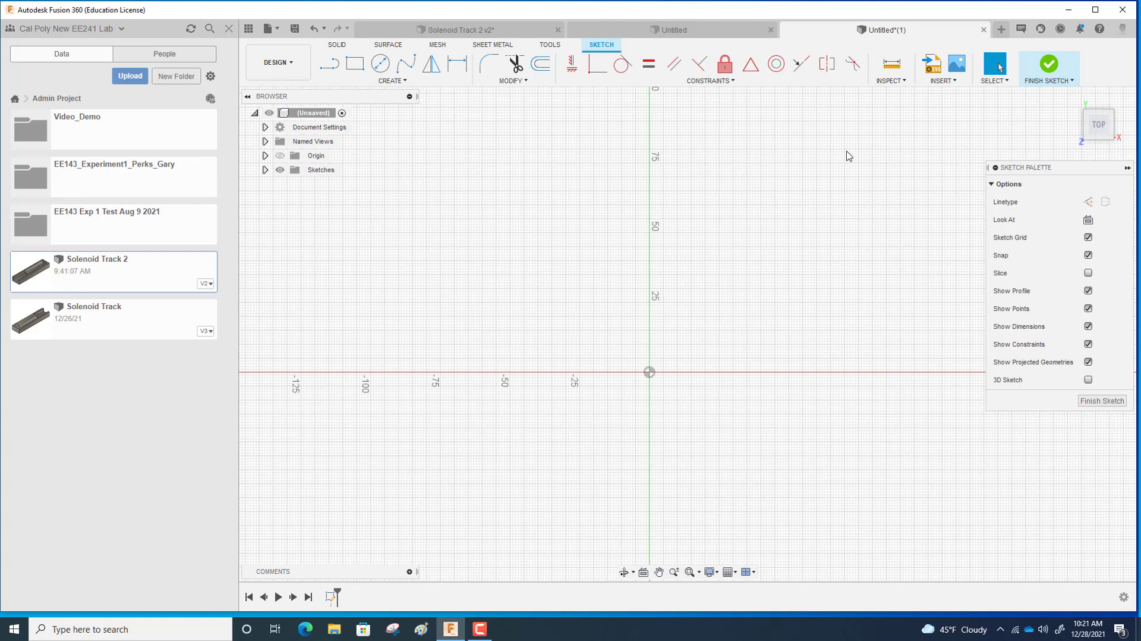
Sketch a two-point rectangle enclosing the origin, 1.5 in wide and 6.5 in long
{"action": "left_click", "coordinate": [356, 64]}
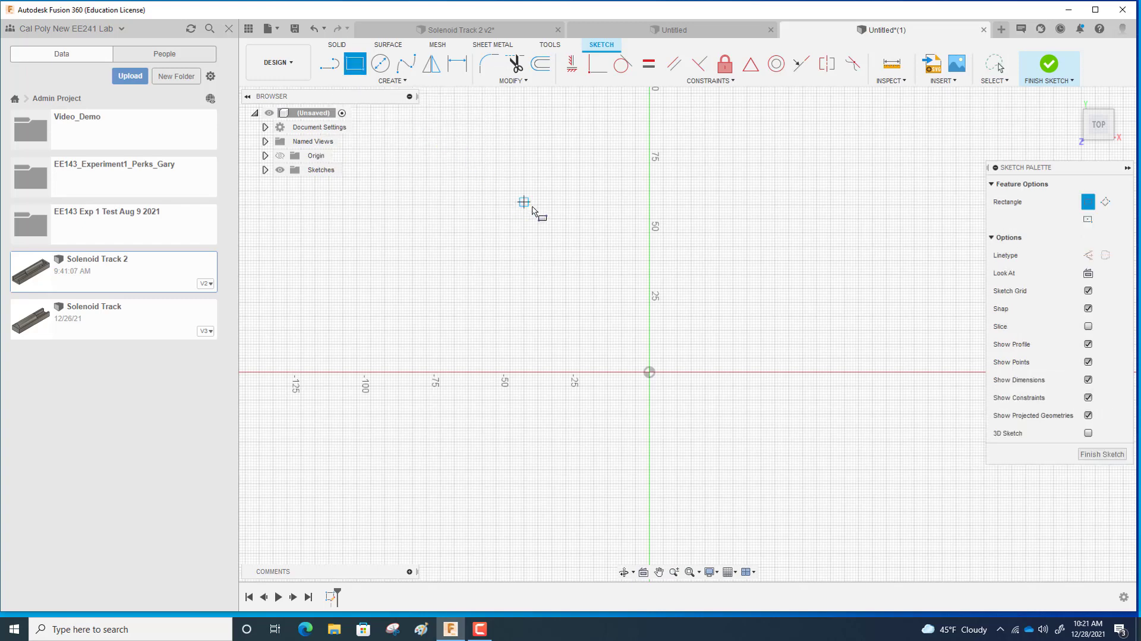
{"action": "left_click", "coordinate": [564, 222]}
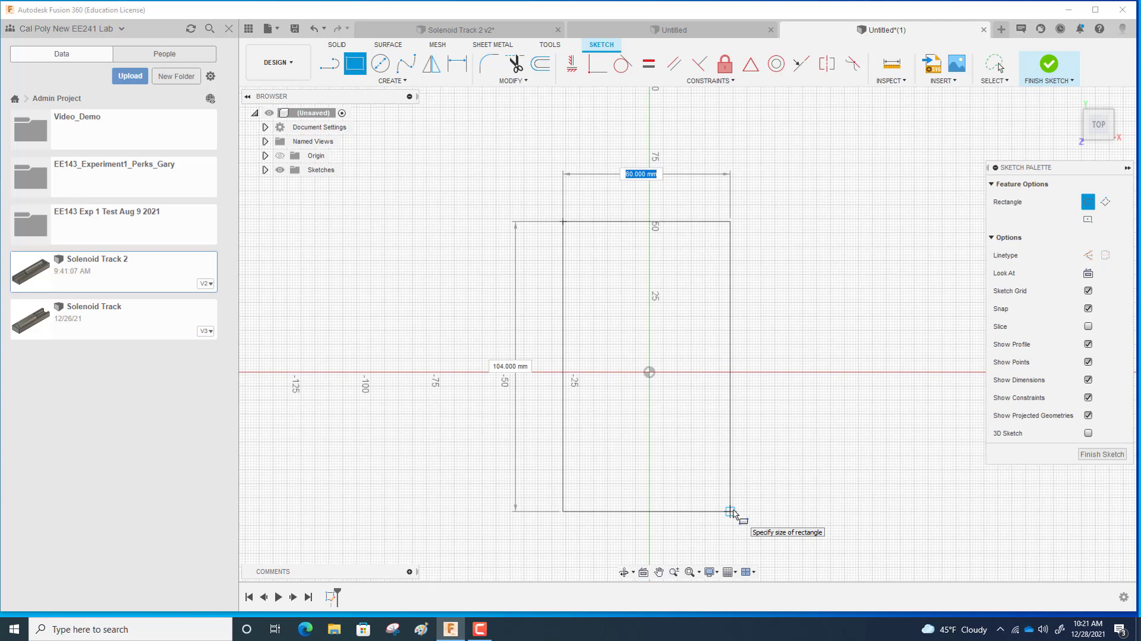
{"action": "type", "text": "1.5"}
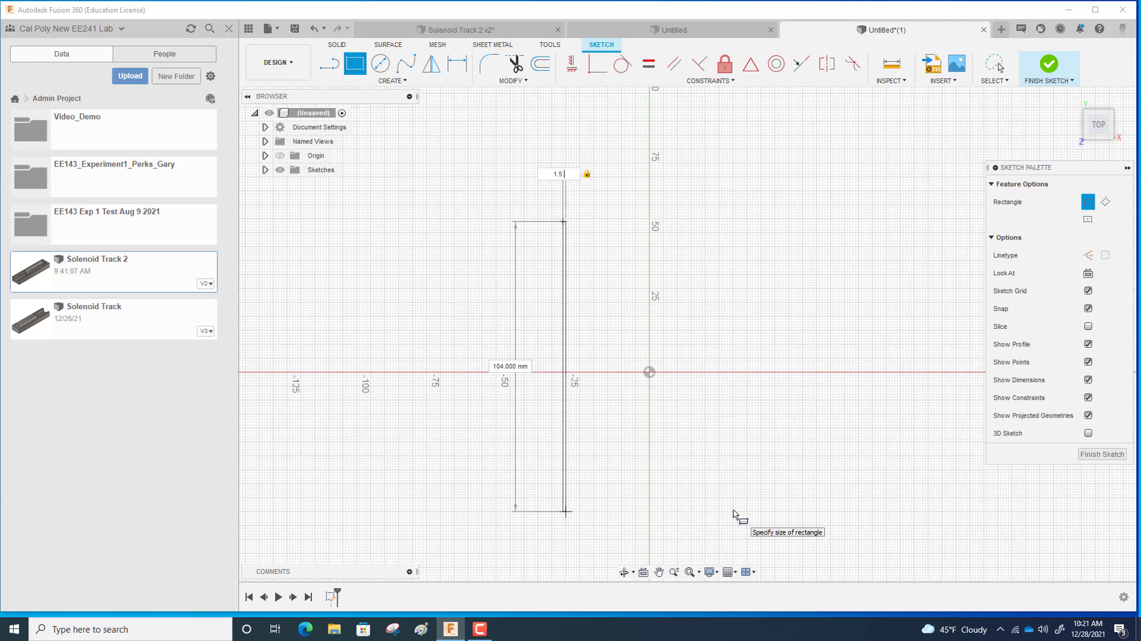
{"action": "type", "text": " in"}
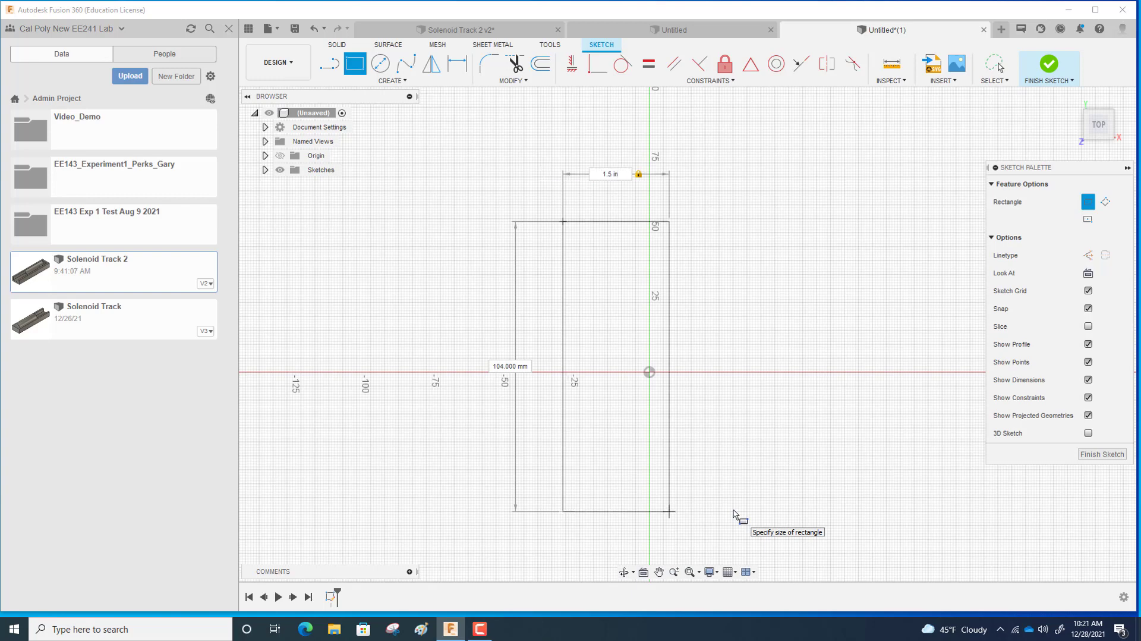
{"action": "key", "text": "Tab"}
{"action": "type", "text": "6.5"}
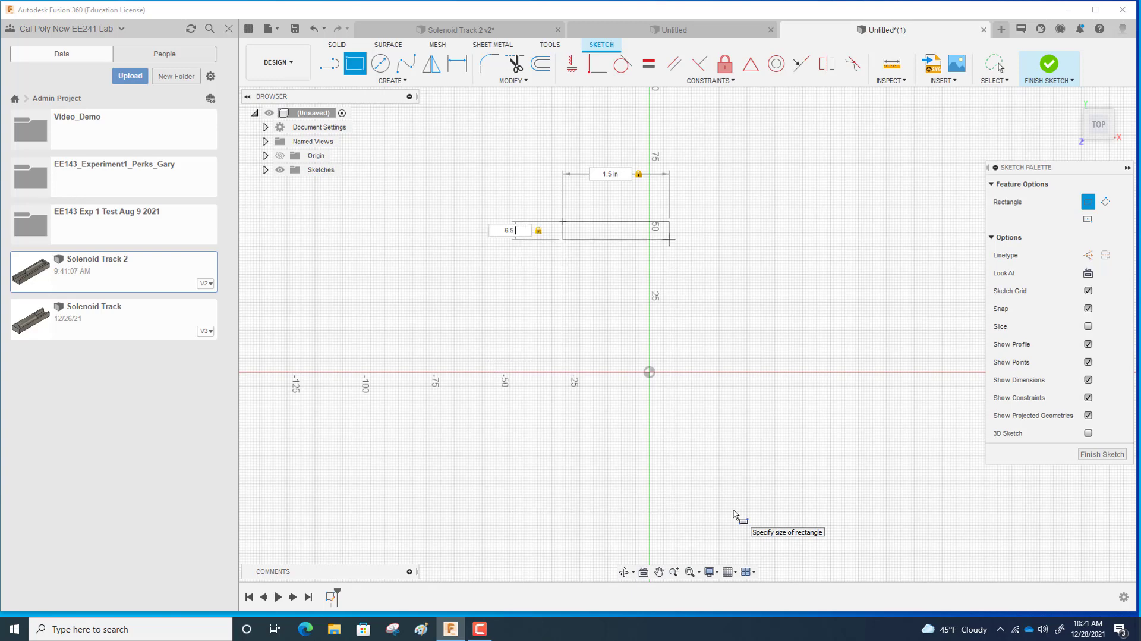
{"action": "type", "text": " in"}
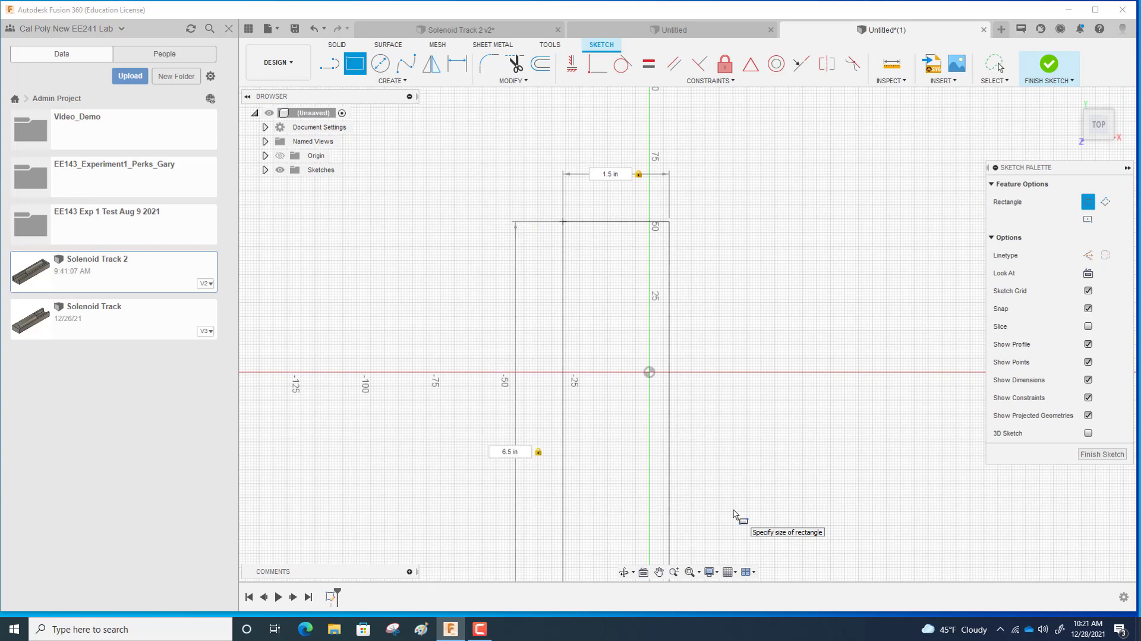
{"action": "key", "text": "Return"}
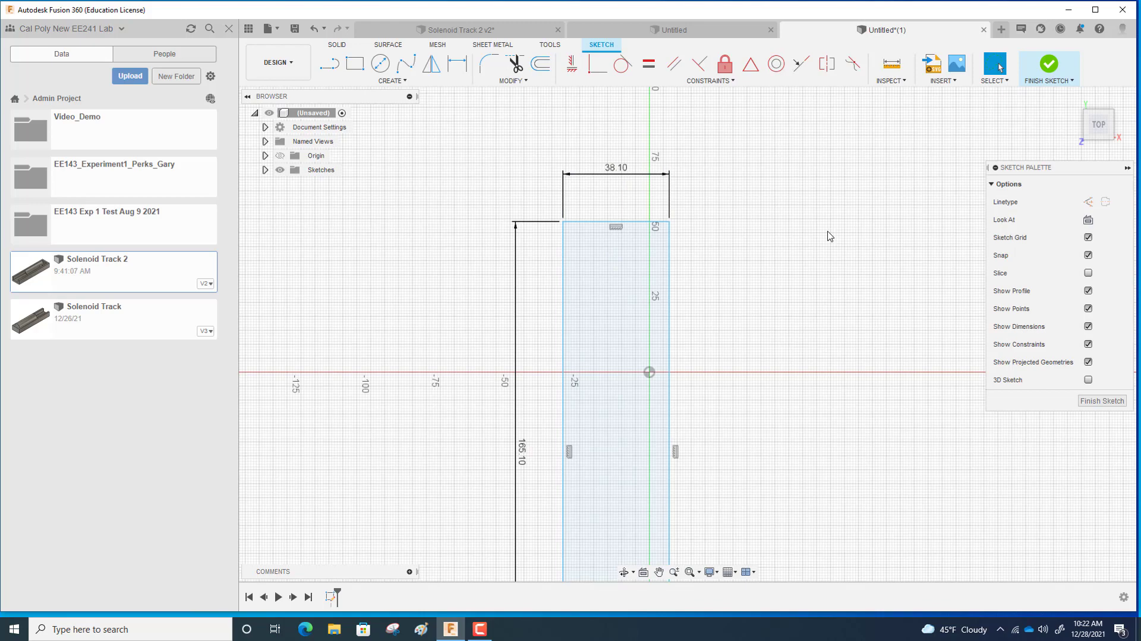
Finish the rectangle sketch and return to the home isometric view
{"action": "scroll", "coordinate": [829, 236], "scroll_direction": "down", "scroll_amount": 5}
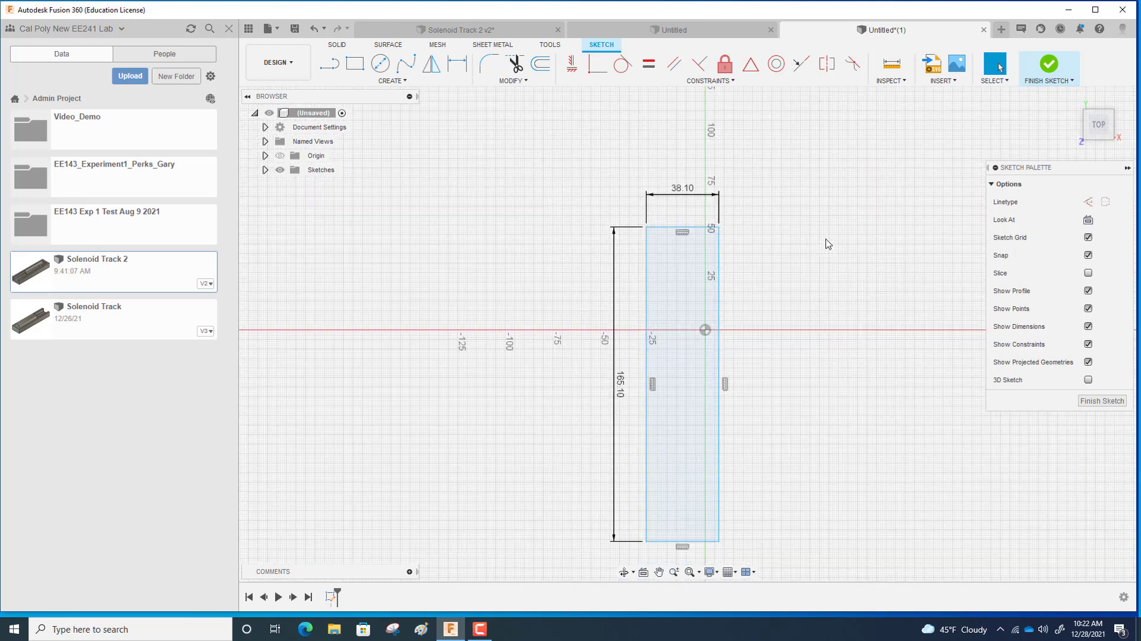
{"action": "scroll", "coordinate": [828, 244], "scroll_direction": "down", "scroll_amount": 2}
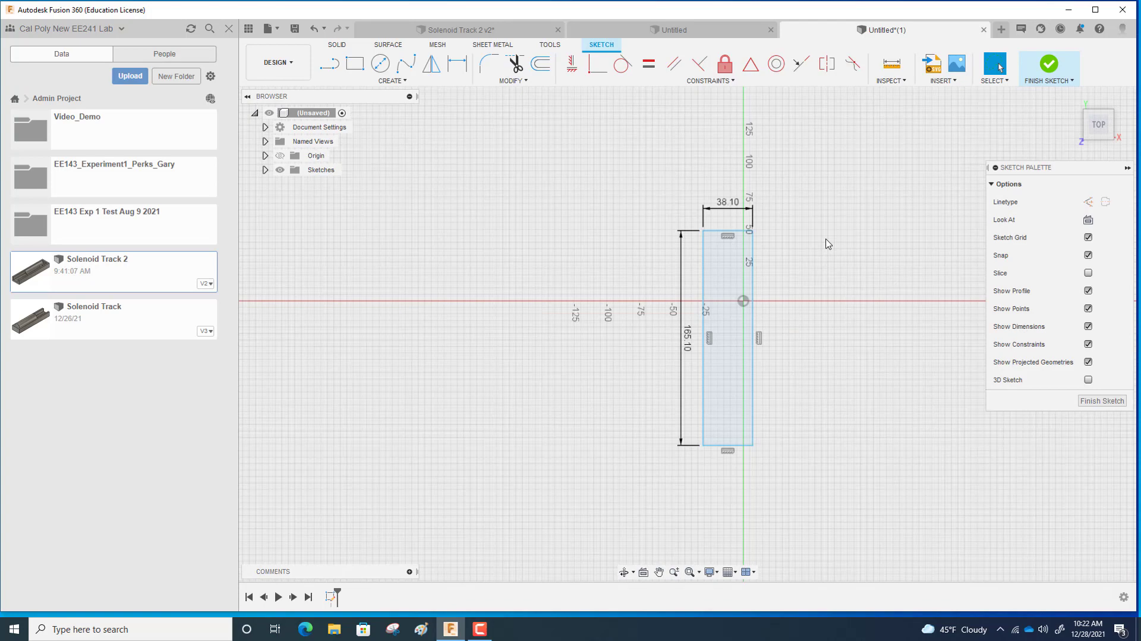
{"action": "scroll", "coordinate": [828, 244], "scroll_direction": "up", "scroll_amount": 3}
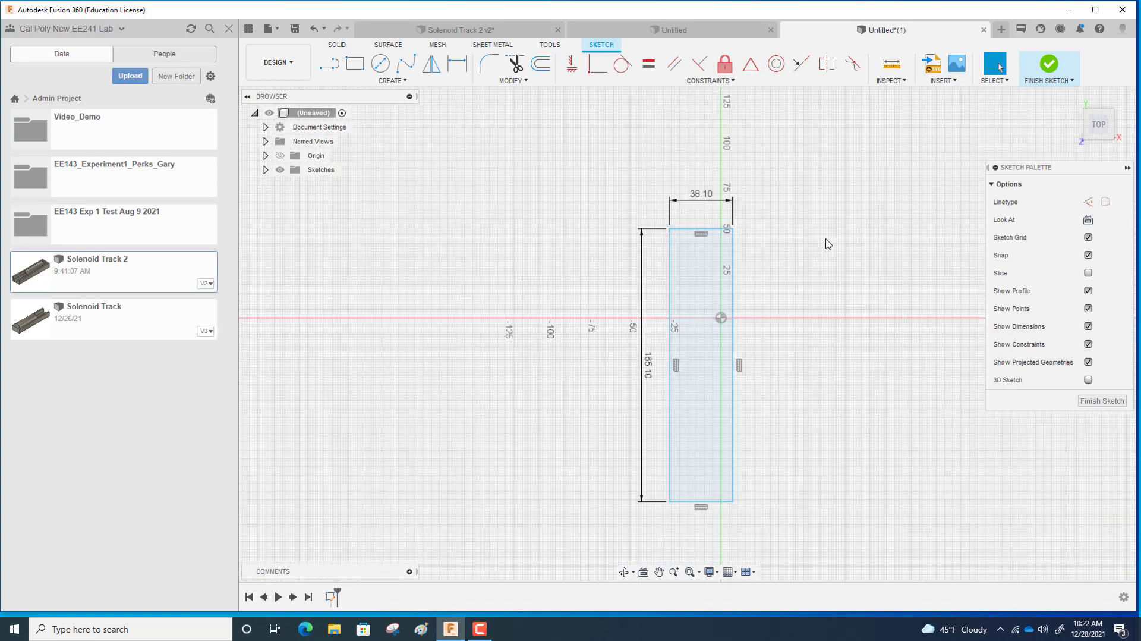
{"action": "scroll", "coordinate": [828, 243], "scroll_direction": "up", "scroll_amount": 1}
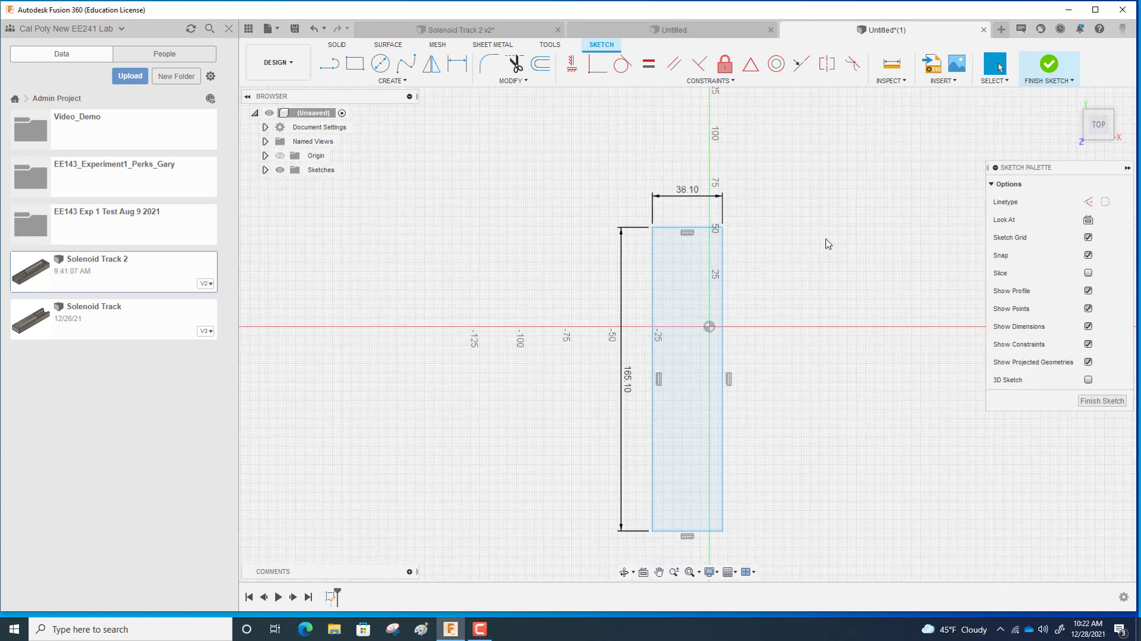
{"action": "mouse_move", "coordinate": [828, 243]}
{"action": "middle_mouse_down"}
{"action": "mouse_move", "coordinate": [812, 189]}
{"action": "mouse_move", "coordinate": [799, 197]}
{"action": "middle_mouse_up"}
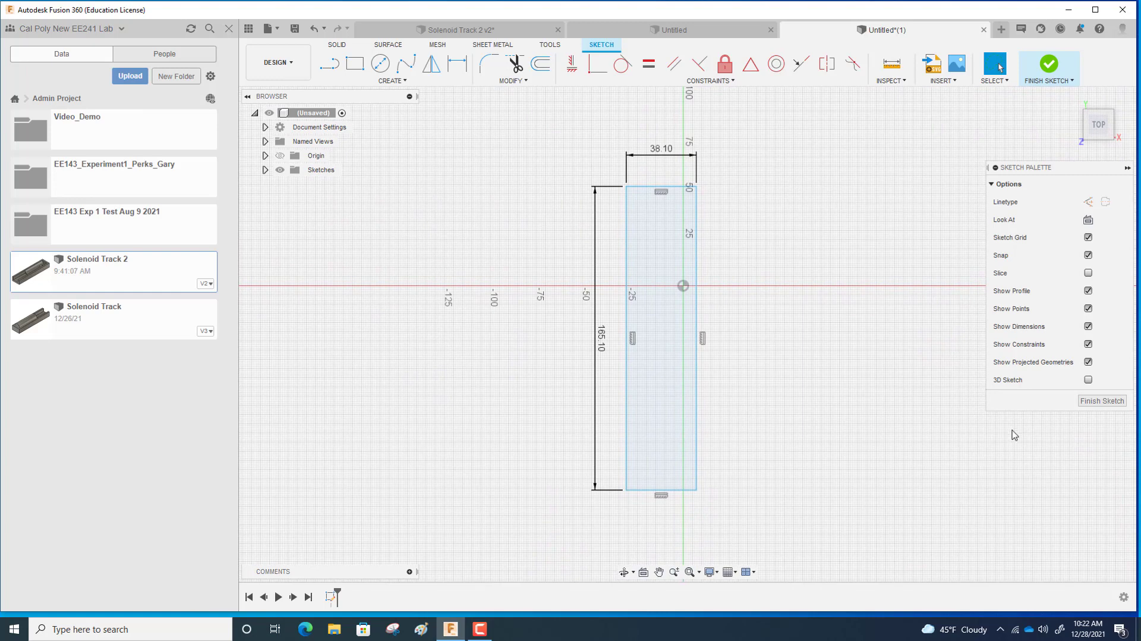
{"action": "left_click", "coordinate": [1101, 401]}
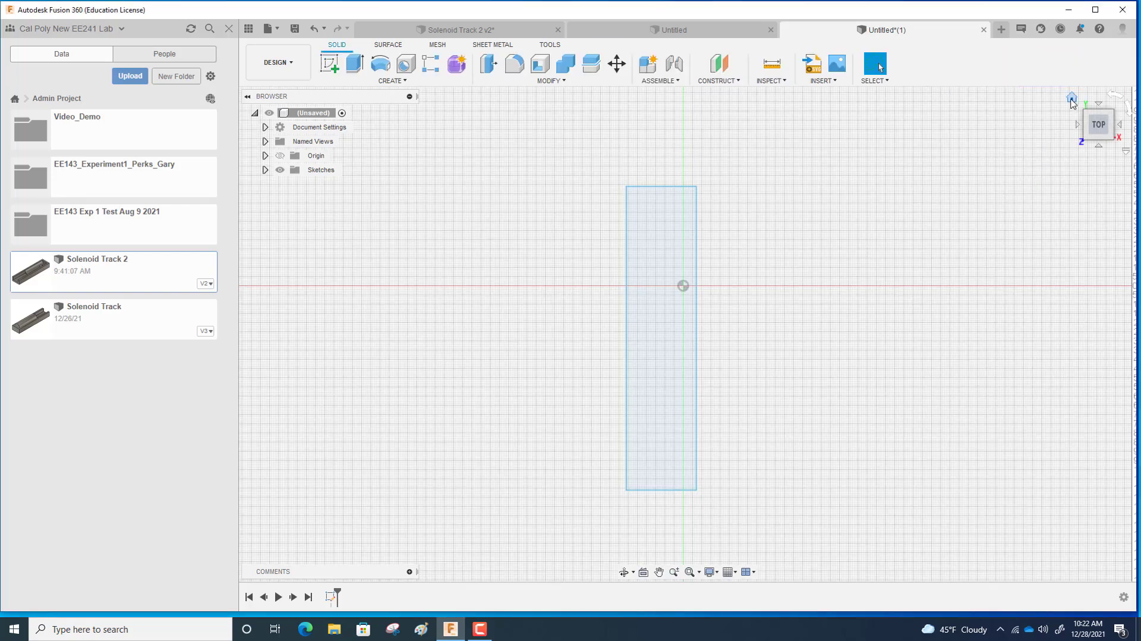
{"action": "left_click", "coordinate": [1073, 99]}
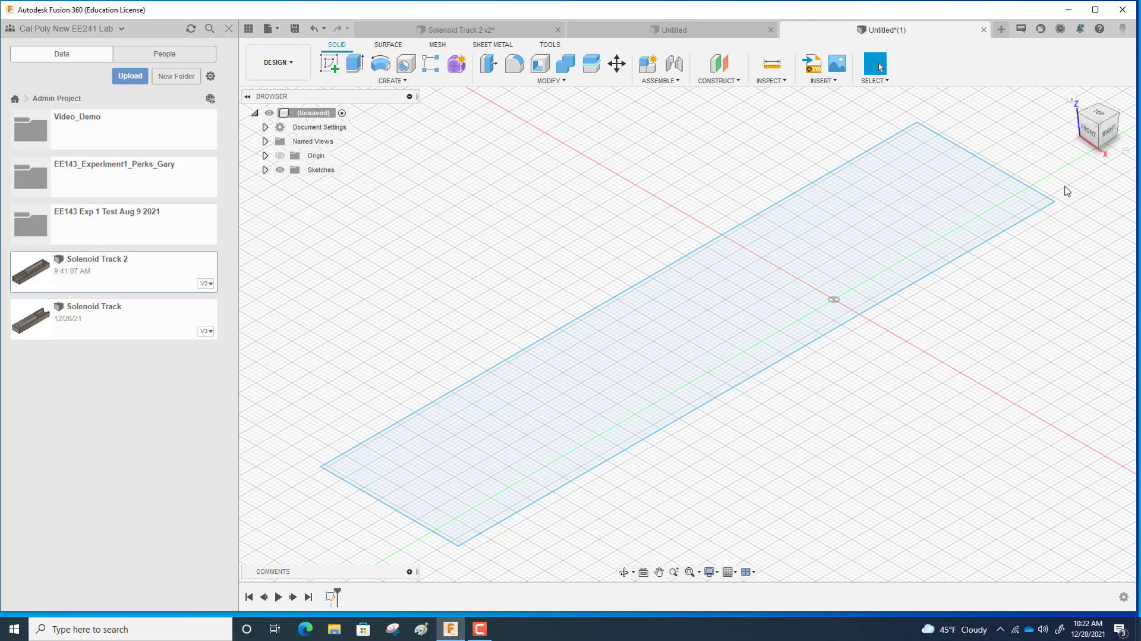
{"action": "mouse_move", "coordinate": [1102, 118]}
{"action": "left_mouse_down"}
{"action": "mouse_move", "coordinate": [1103, 138]}
{"action": "mouse_move", "coordinate": [1072, 91]}
{"action": "mouse_move", "coordinate": [1061, 97]}
{"action": "mouse_move", "coordinate": [1097, 105]}
{"action": "mouse_move", "coordinate": [1073, 107]}
{"action": "left_mouse_up"}
{"action": "left_click", "coordinate": [1072, 98]}
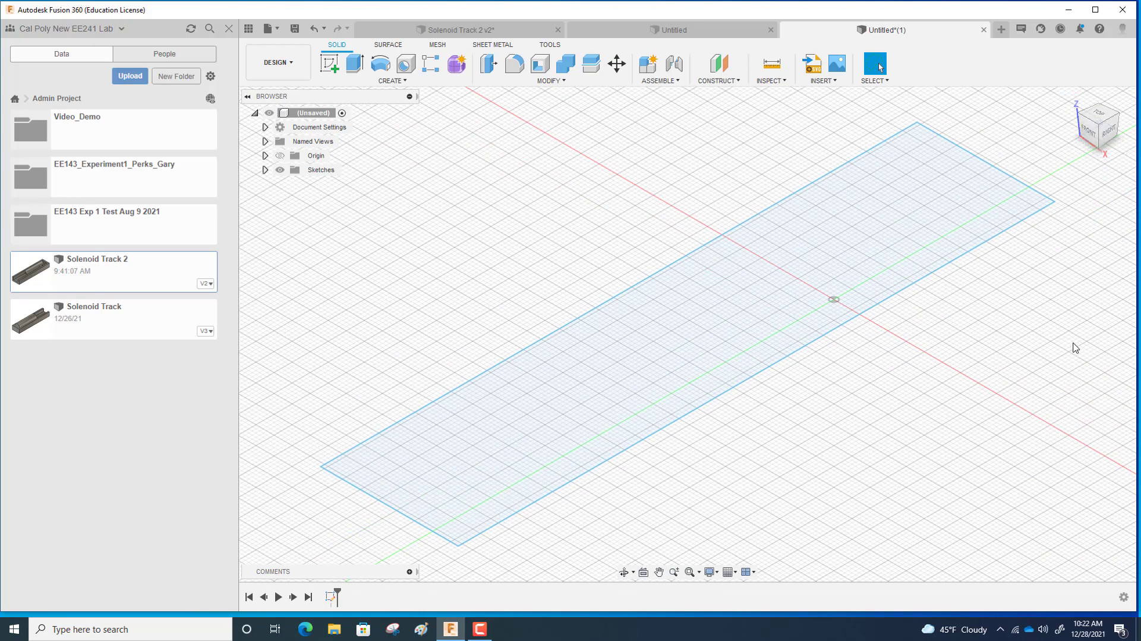
Extrude the base rectangle profile upward 0.75 in as a new body
{"action": "left_click", "coordinate": [673, 331]}
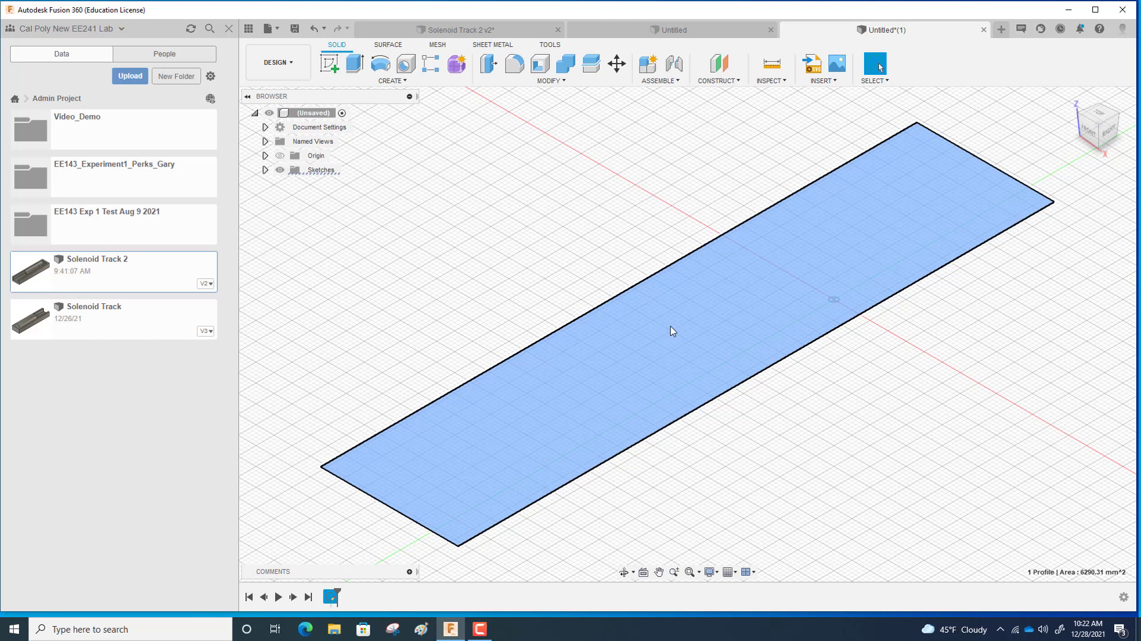
{"action": "left_click", "coordinate": [353, 67]}
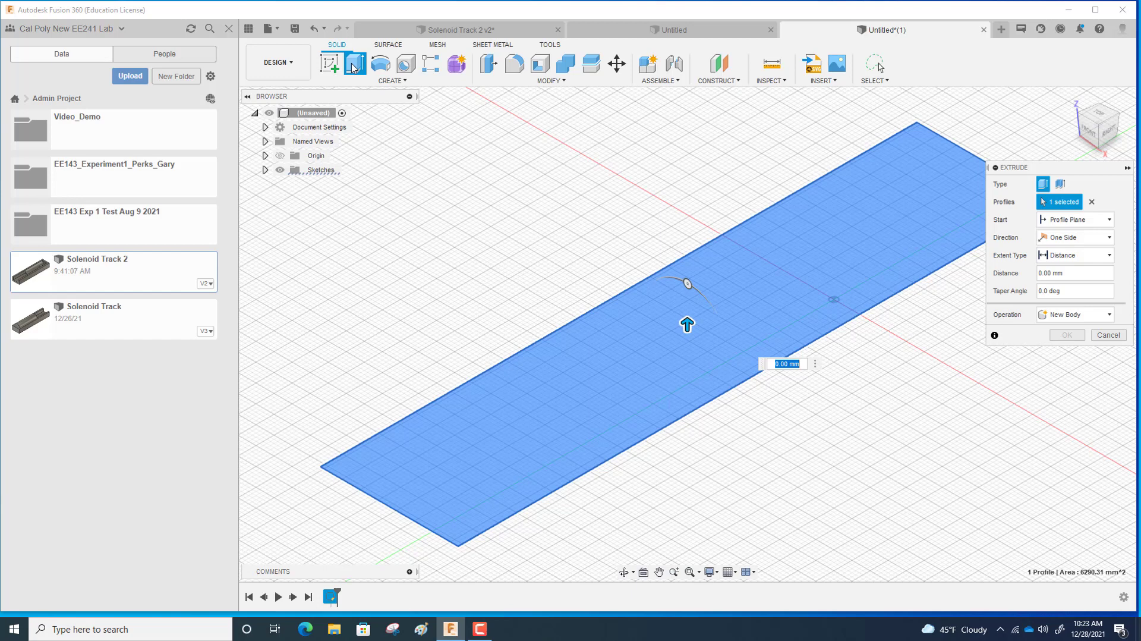
{"action": "type", "text": "0.75"}
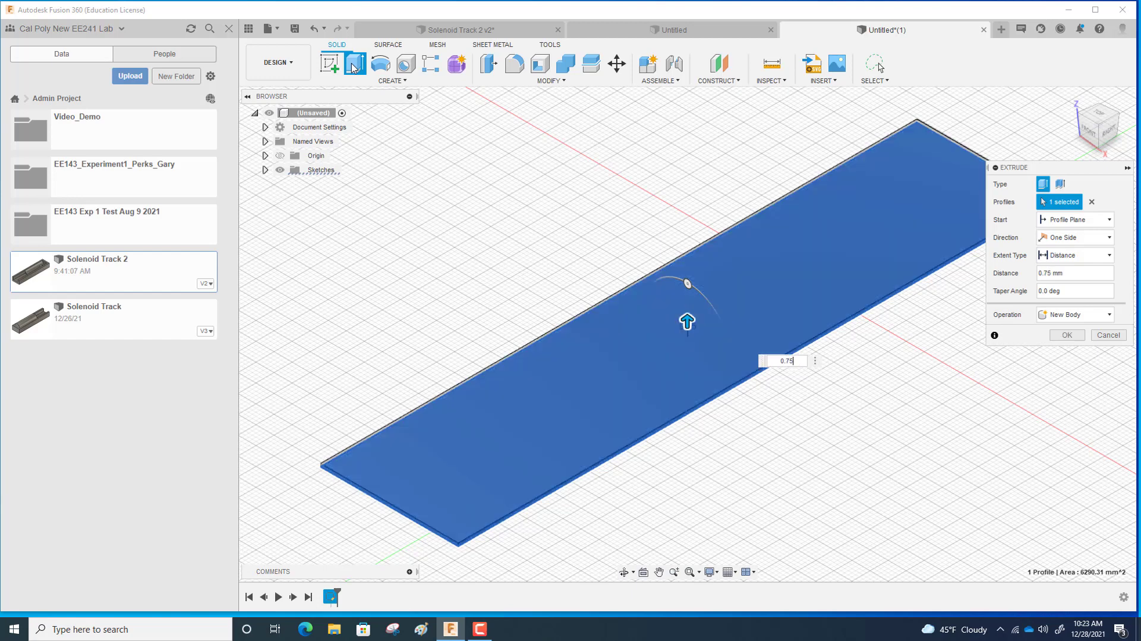
{"action": "key", "text": "Return"}
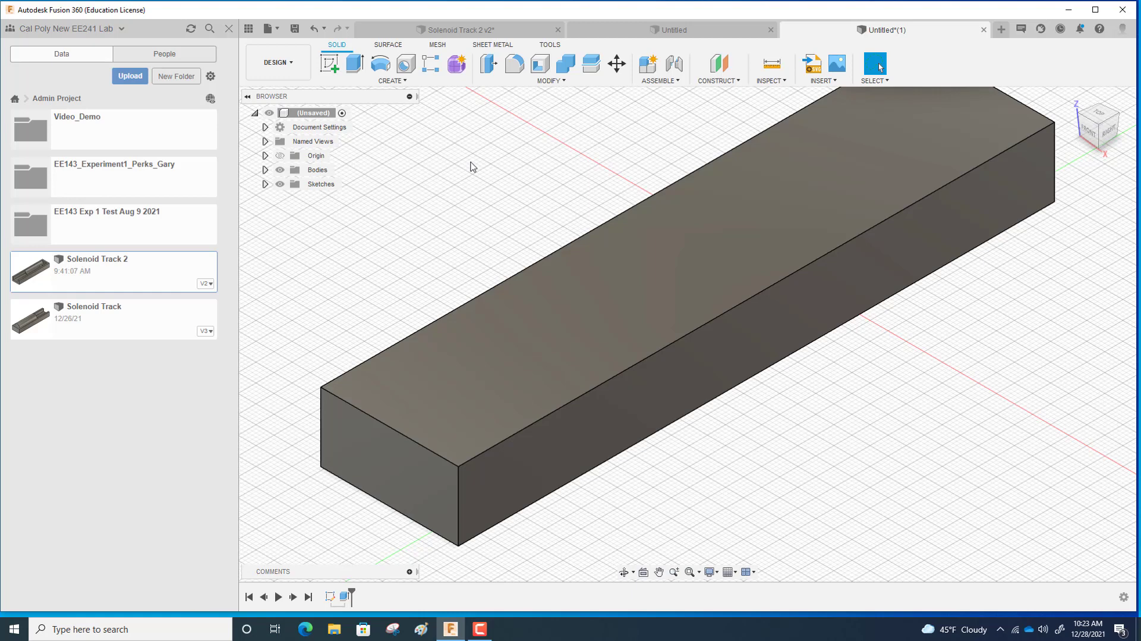
Save the design as Solenoid_Track_Vid in the Admin Project folder
{"action": "left_click", "coordinate": [294, 29]}
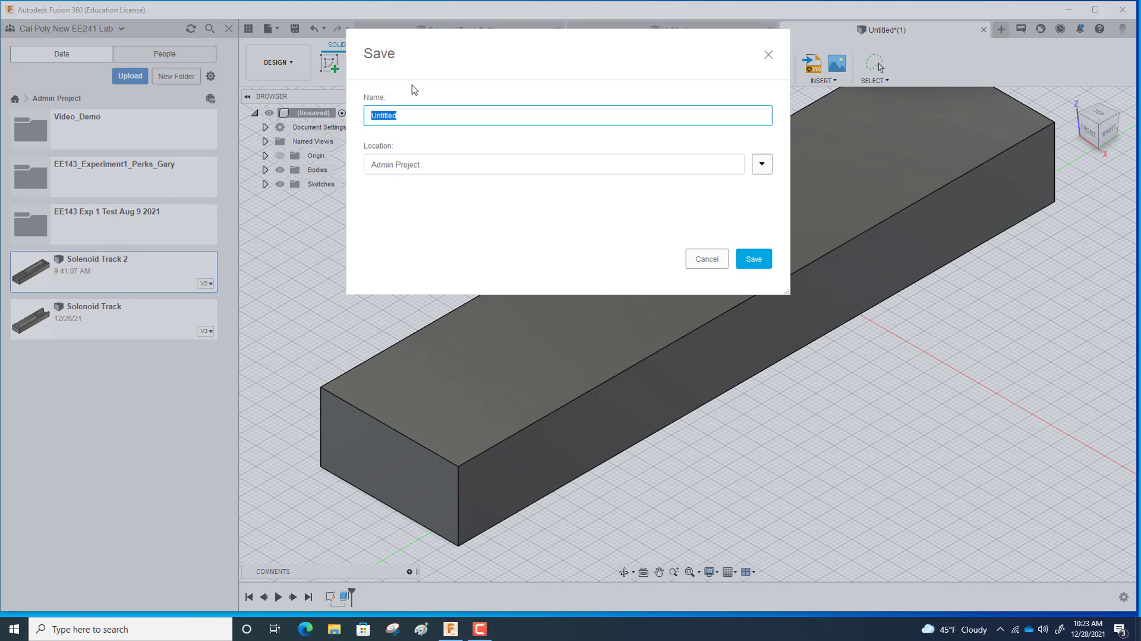
{"action": "type", "text": "Solenoiod"}
{"action": "type", "text": "_Track_Vis"}
{"action": "key", "text": "BackSpace"}
{"action": "type", "text": "d"}
{"action": "left_click", "coordinate": [763, 165]}
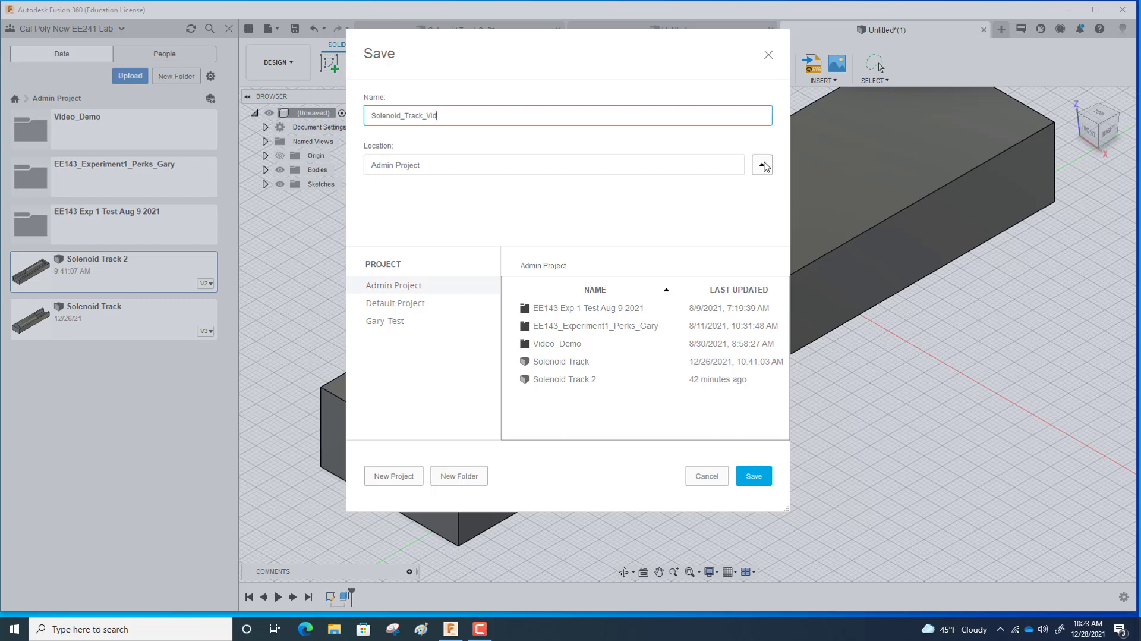
{"action": "left_click", "coordinate": [765, 166]}
{"action": "left_click", "coordinate": [755, 264]}
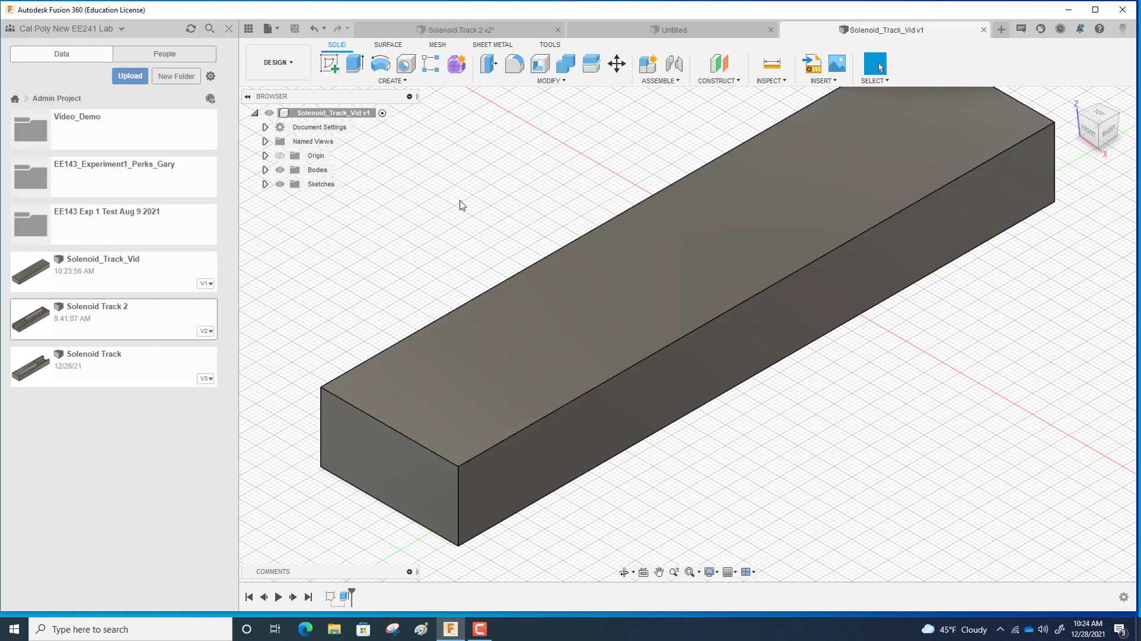
{"action": "left_click", "coordinate": [408, 83]}
{"action": "left_click", "coordinate": [381, 94]}
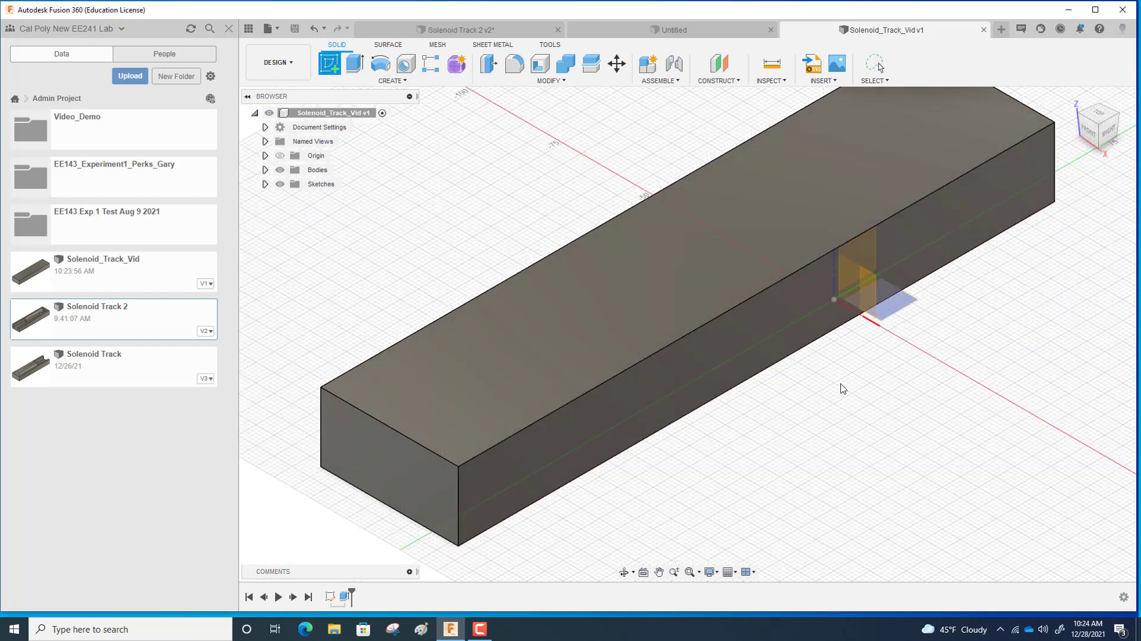
{"action": "left_click", "coordinate": [865, 297]}
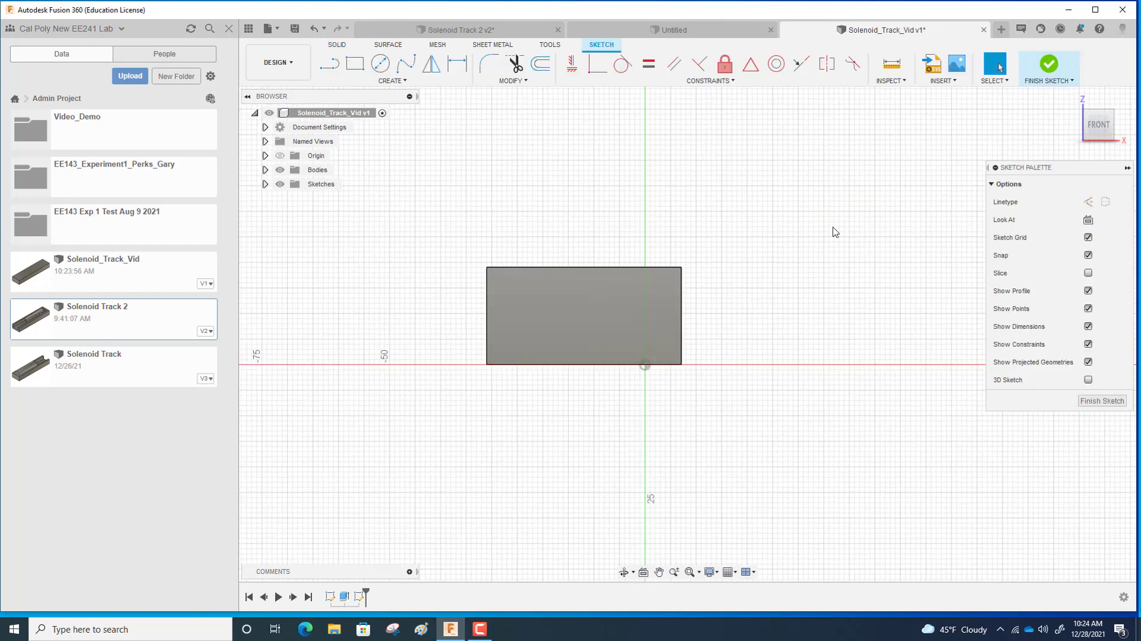
{"action": "left_click", "coordinate": [354, 66]}
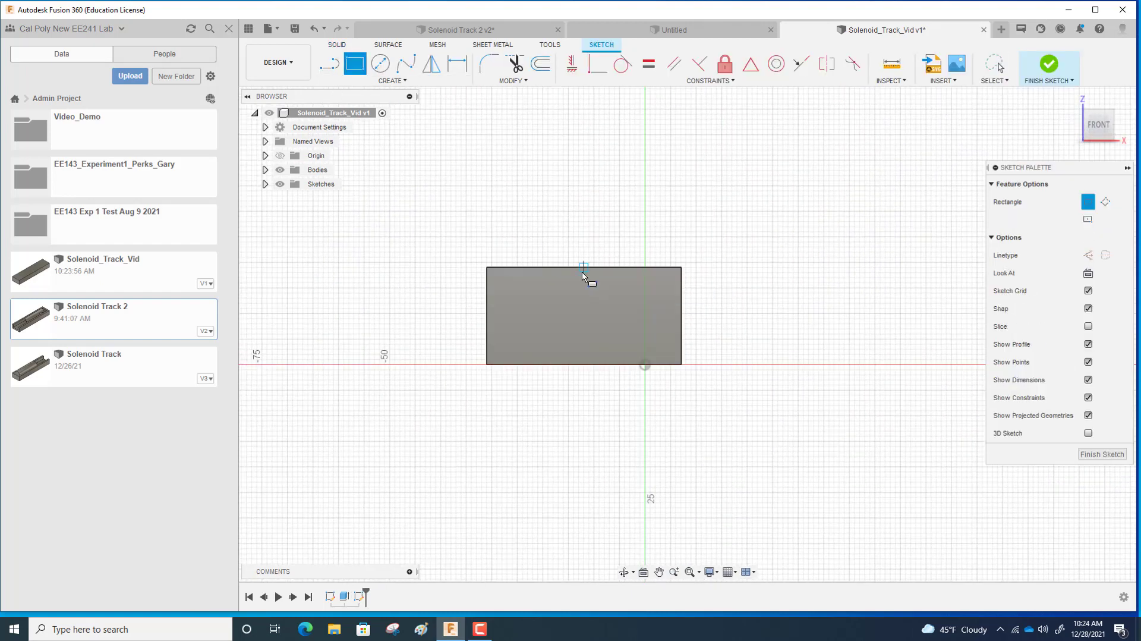
{"action": "left_click", "coordinate": [517, 288]}
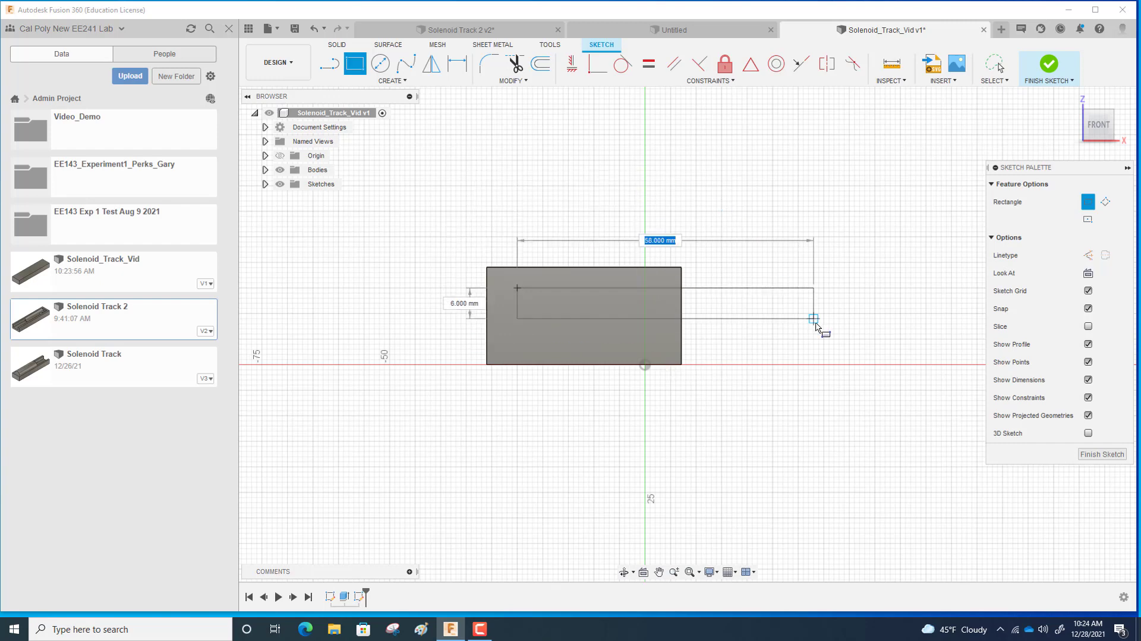
{"action": "key", "text": "Escape"}
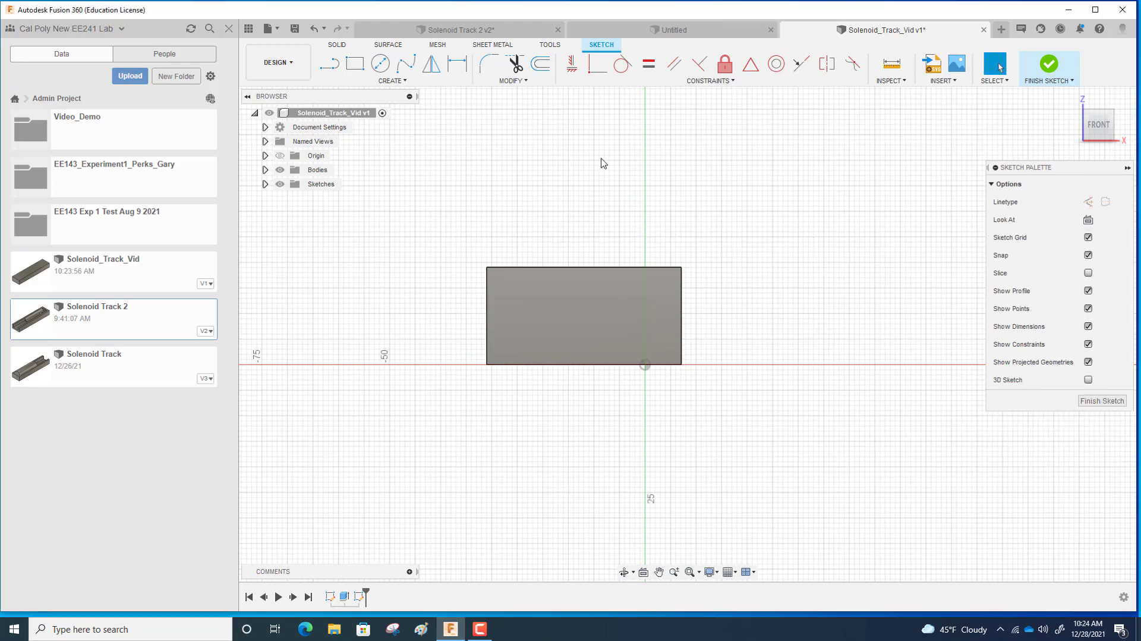
{"action": "left_click", "coordinate": [313, 30]}
{"action": "left_click", "coordinate": [312, 30]}
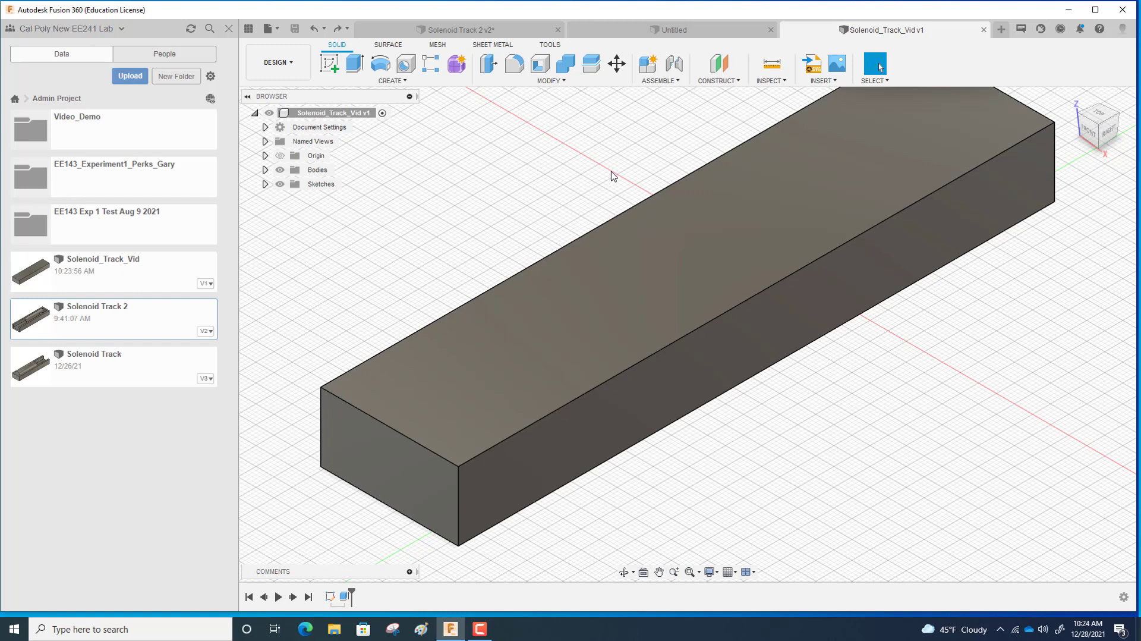
Move the block body 112 mm along the Y axis so its front end lies near the origin
{"action": "left_click", "coordinate": [617, 66]}
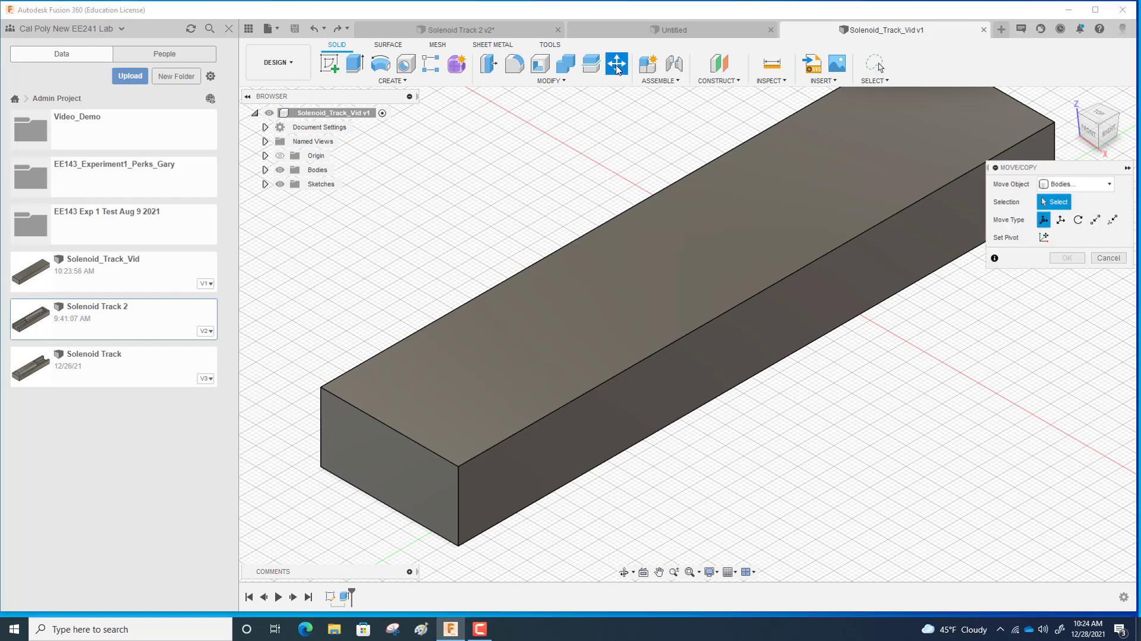
{"action": "left_click", "coordinate": [675, 282]}
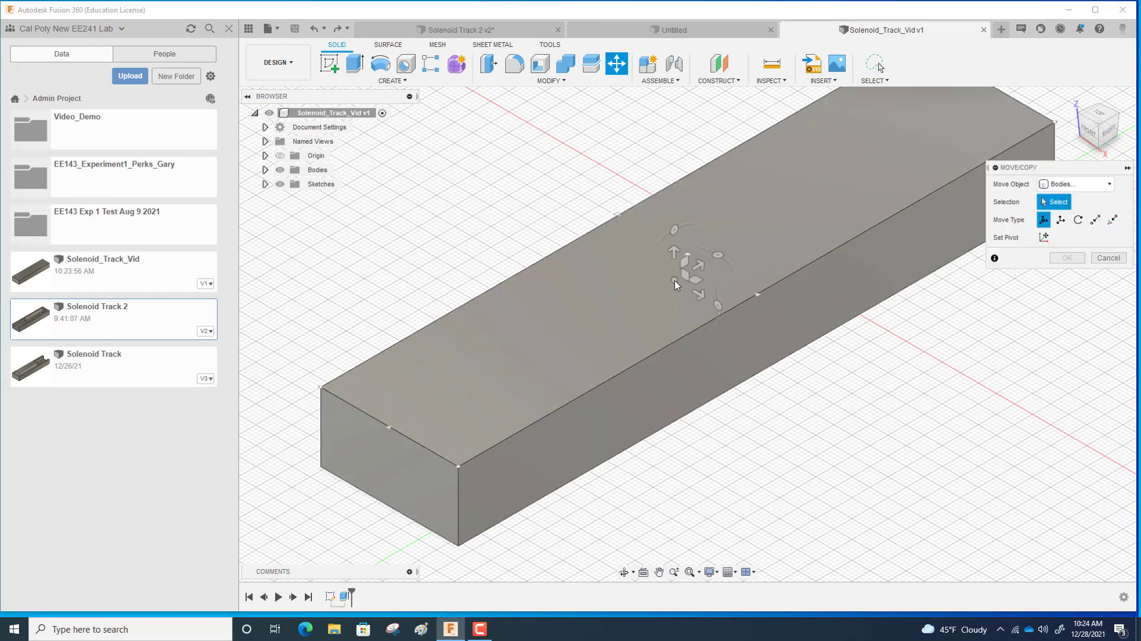
{"action": "left_click_drag", "start_coordinate": [698, 265], "coordinate": [892, 187]}
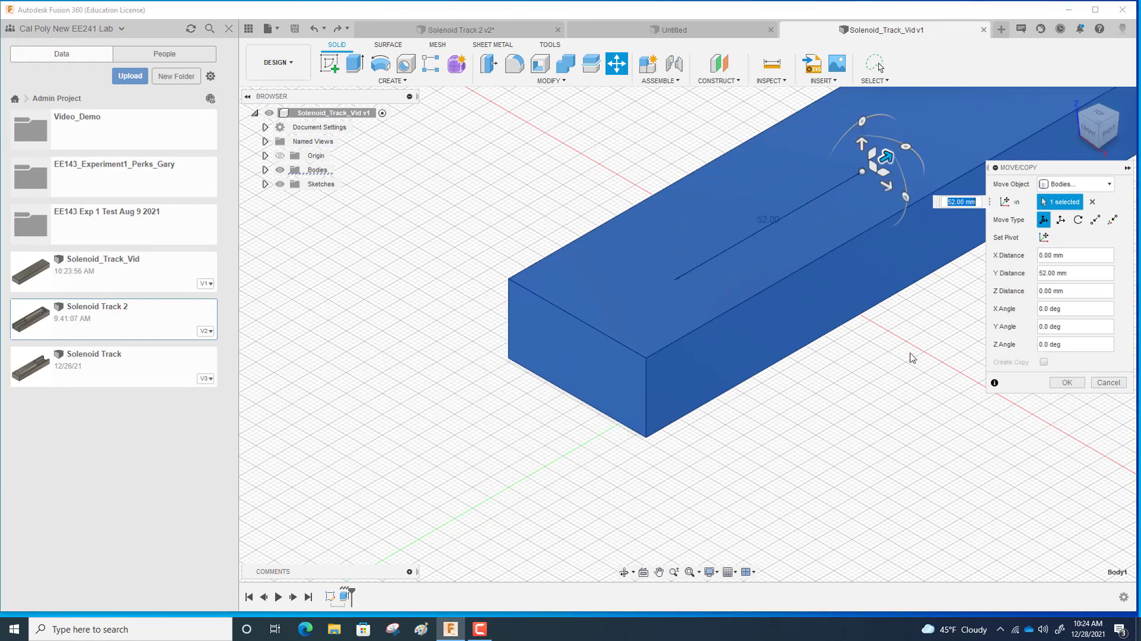
{"action": "scroll", "coordinate": [916, 397], "scroll_direction": "down", "scroll_amount": 1}
{"action": "scroll", "coordinate": [916, 397], "scroll_direction": "up", "scroll_amount": 2}
{"action": "scroll", "coordinate": [916, 397], "scroll_direction": "down", "scroll_amount": 6}
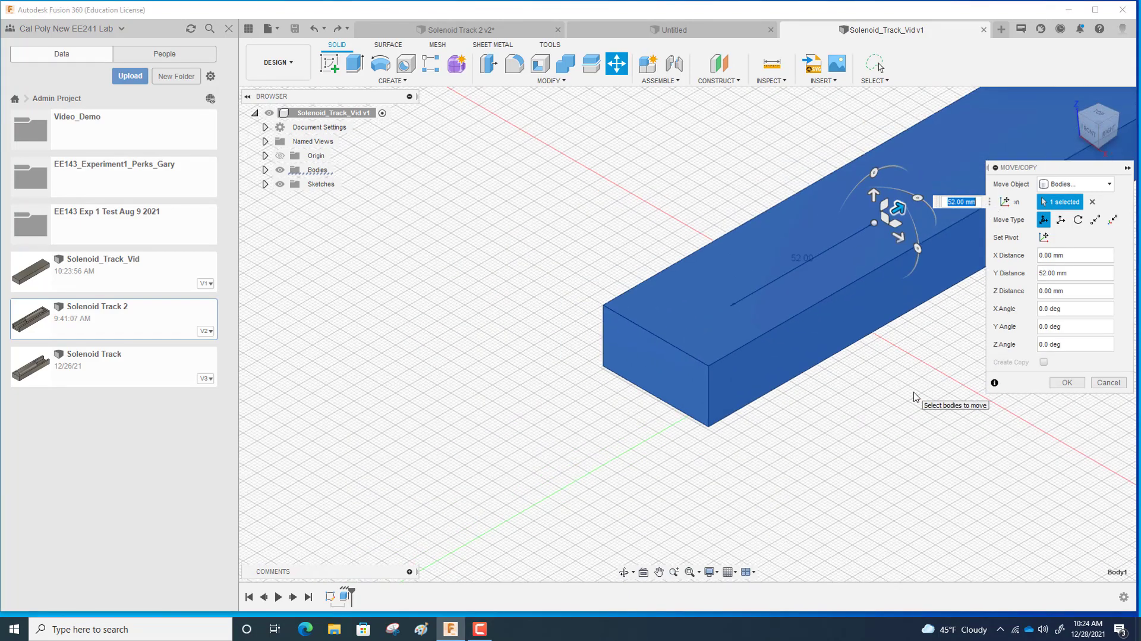
{"action": "scroll", "coordinate": [916, 397], "scroll_direction": "down", "scroll_amount": 1}
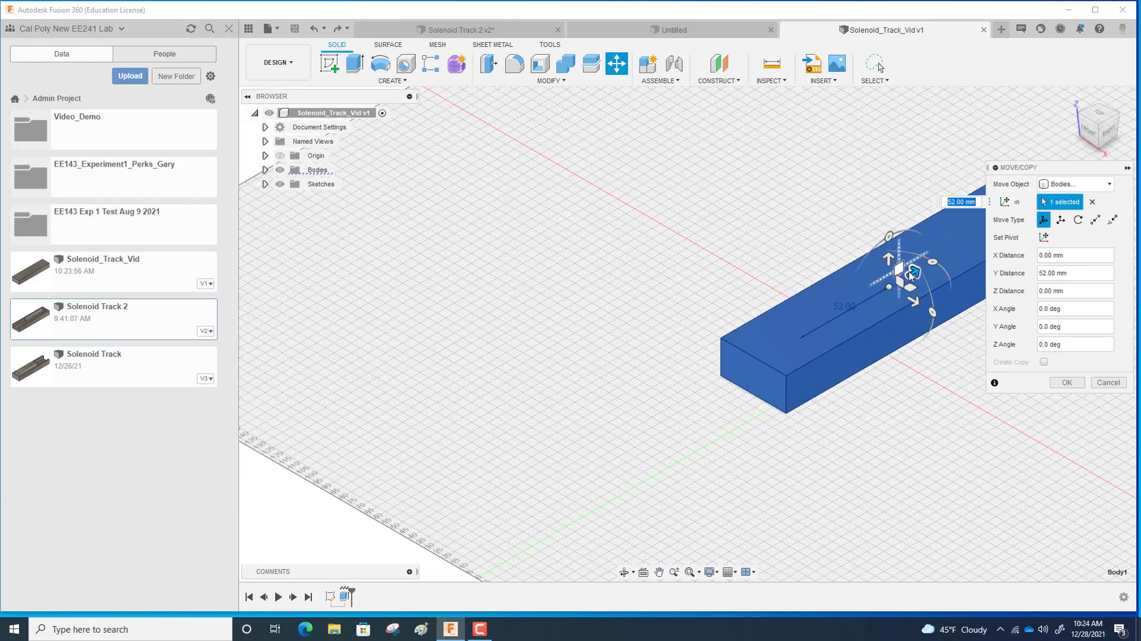
{"action": "left_click_drag", "start_coordinate": [912, 273], "coordinate": [1007, 202]}
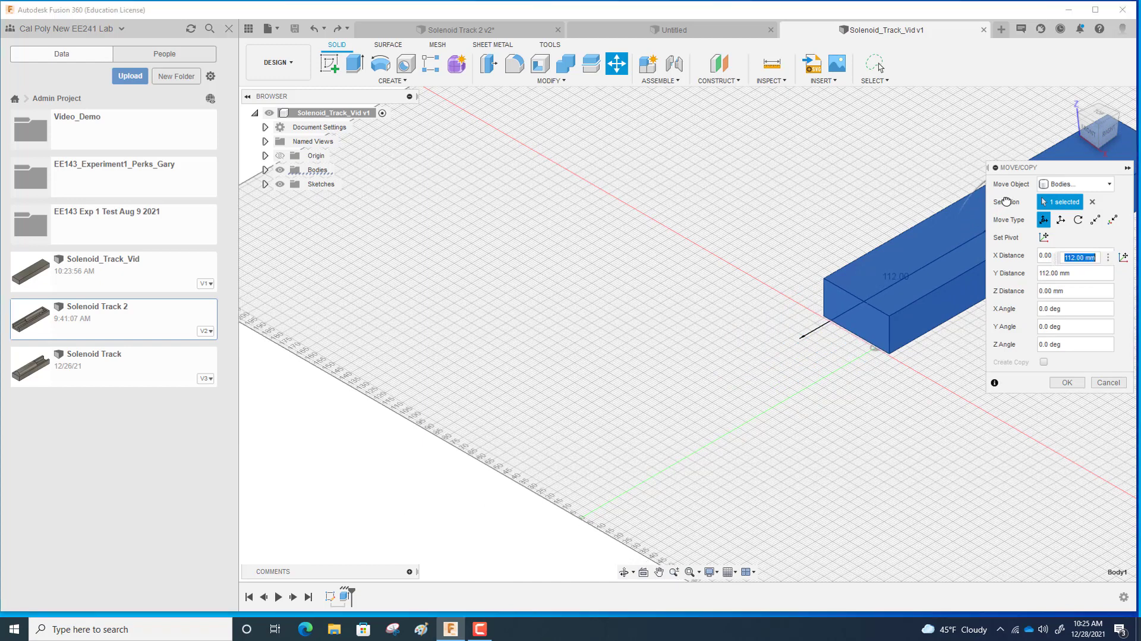
{"action": "left_click", "coordinate": [1068, 382]}
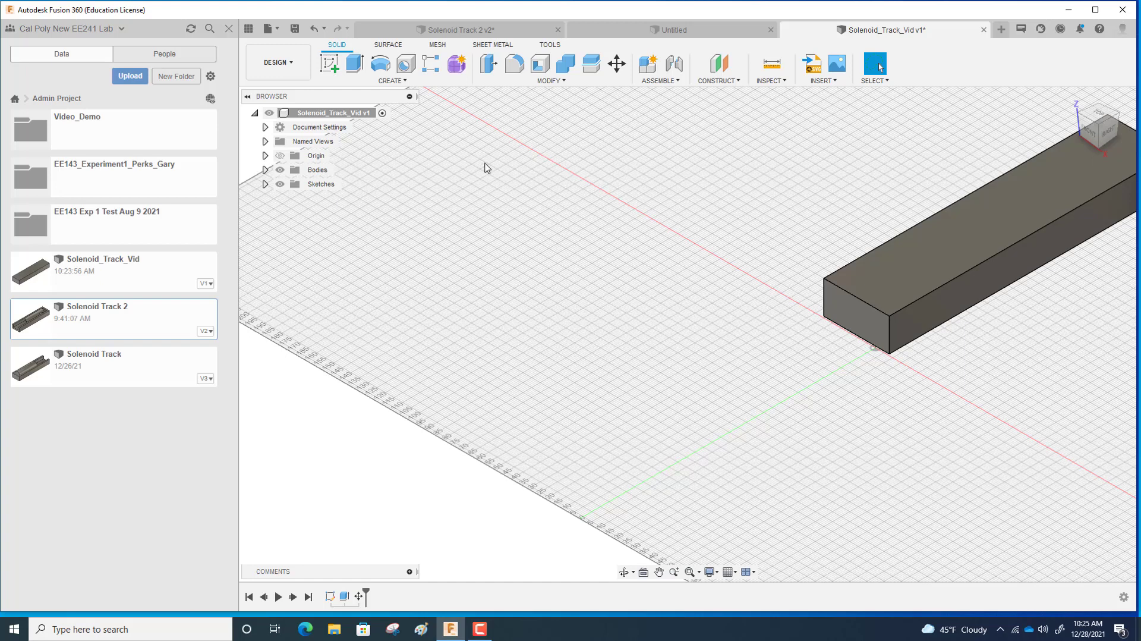
Start a sketch on the vertical XZ plane at the front end of the block
{"action": "left_click", "coordinate": [403, 83]}
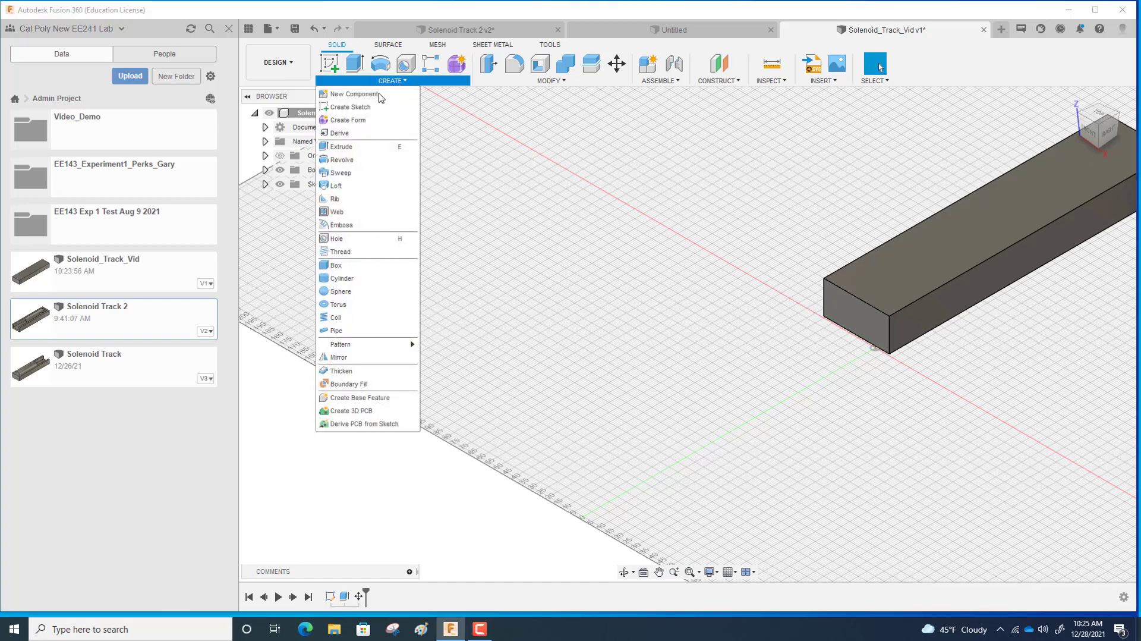
{"action": "left_click", "coordinate": [351, 107]}
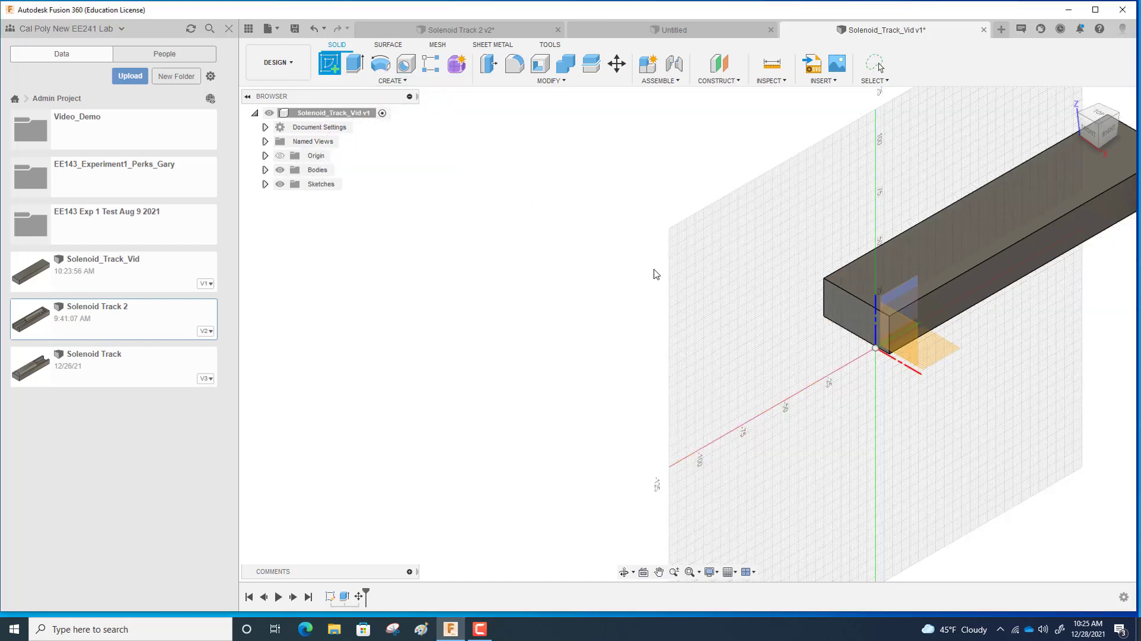
{"action": "left_click", "coordinate": [892, 326]}
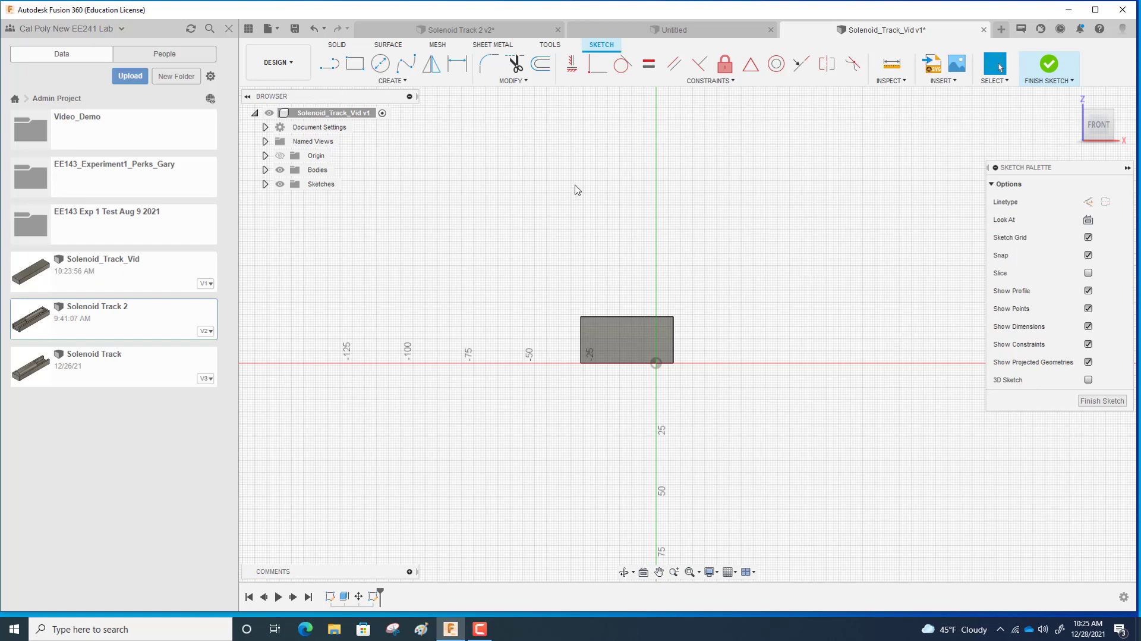
Sketch a two-point rectangle 1.0 in wide and 0.5 in high within the outline of the block's front end
{"action": "left_click", "coordinate": [356, 64]}
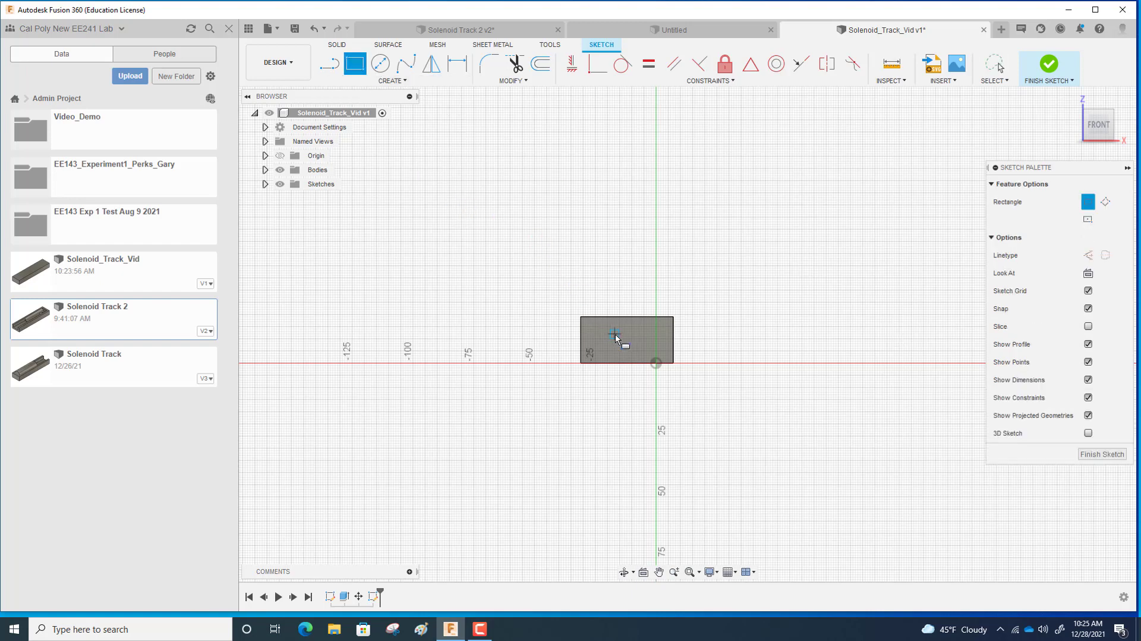
{"action": "scroll", "coordinate": [791, 320], "scroll_direction": "up", "scroll_amount": 1}
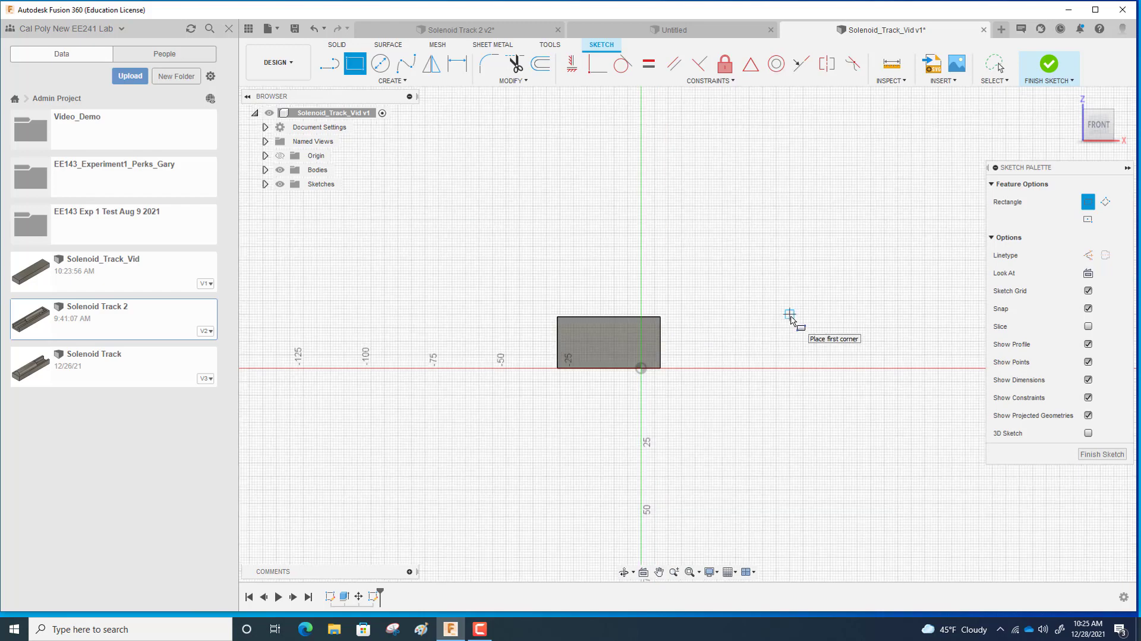
{"action": "scroll", "coordinate": [791, 319], "scroll_direction": "up", "scroll_amount": 3}
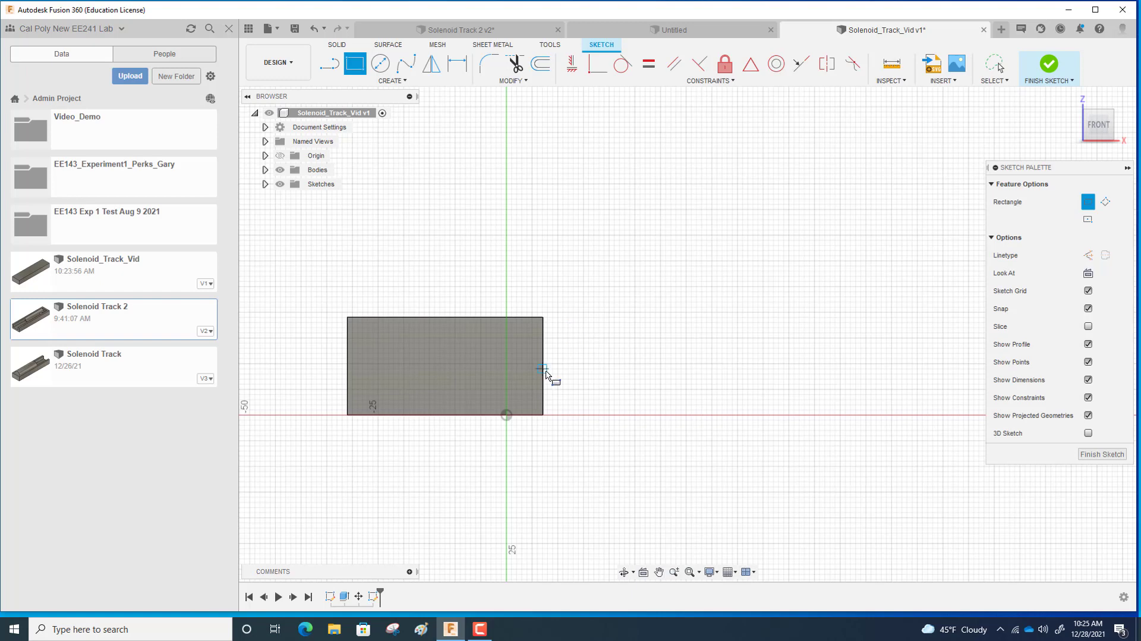
{"action": "mouse_move", "coordinate": [568, 371]}
{"action": "middle_mouse_down"}
{"action": "mouse_move", "coordinate": [787, 367]}
{"action": "mouse_move", "coordinate": [797, 352]}
{"action": "mouse_move", "coordinate": [788, 347]}
{"action": "middle_mouse_up"}
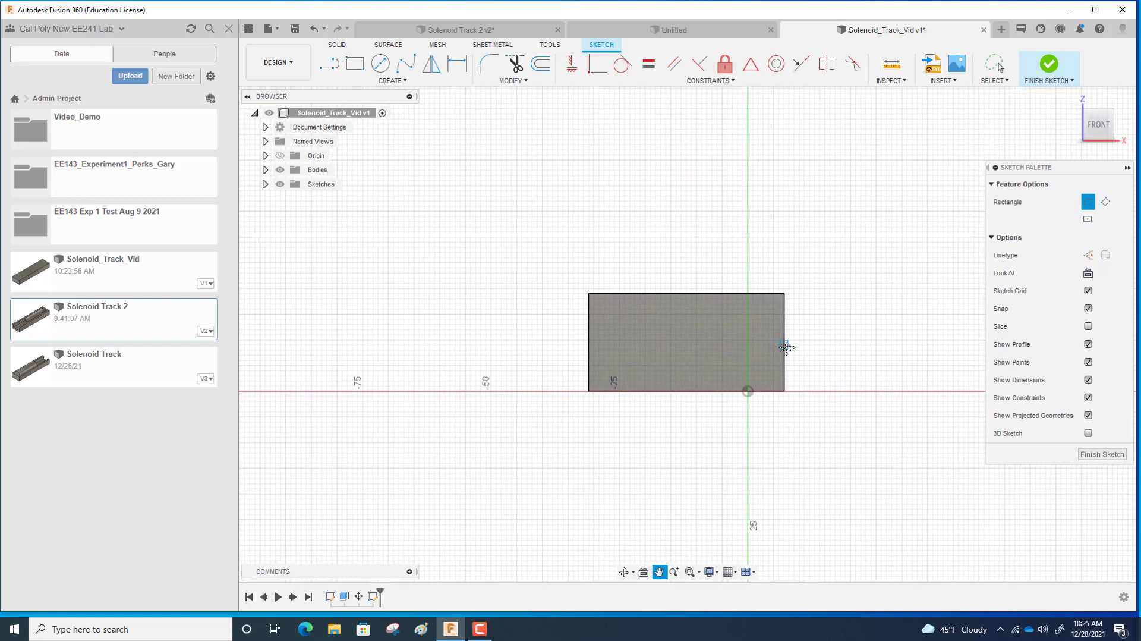
{"action": "left_click", "coordinate": [620, 314]}
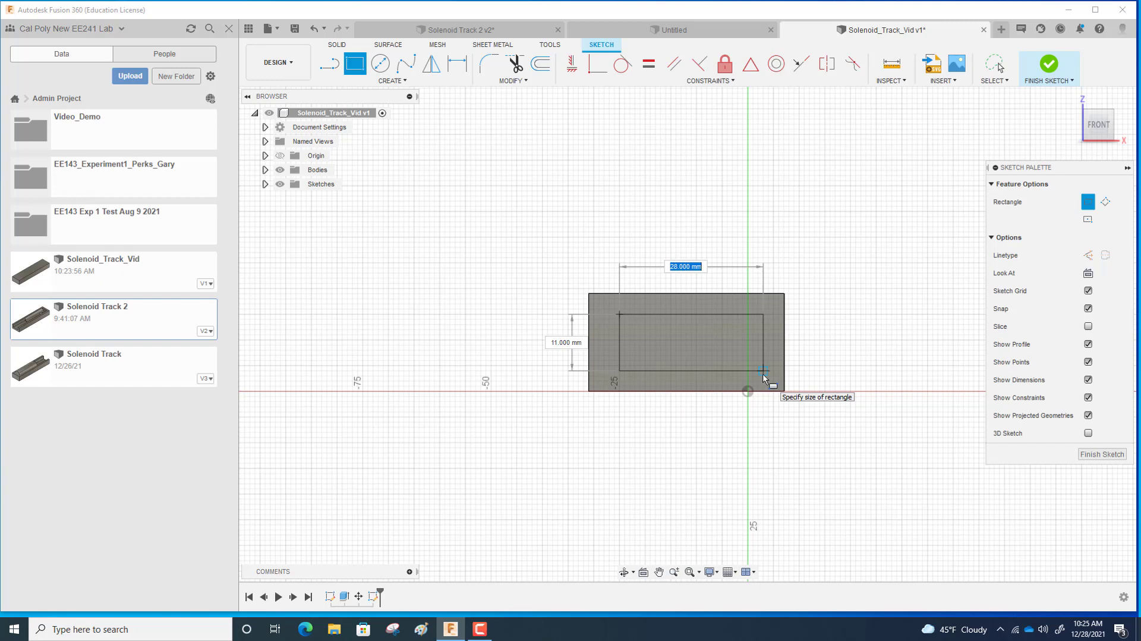
{"action": "type", "text": "1.0 in"}
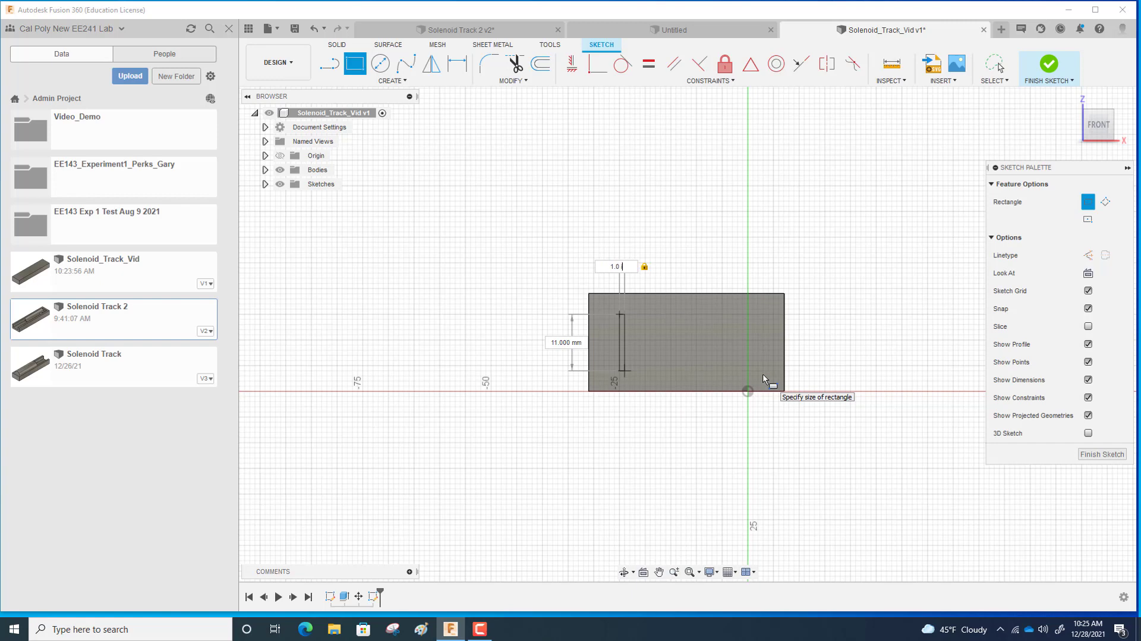
{"action": "key", "text": "Tab"}
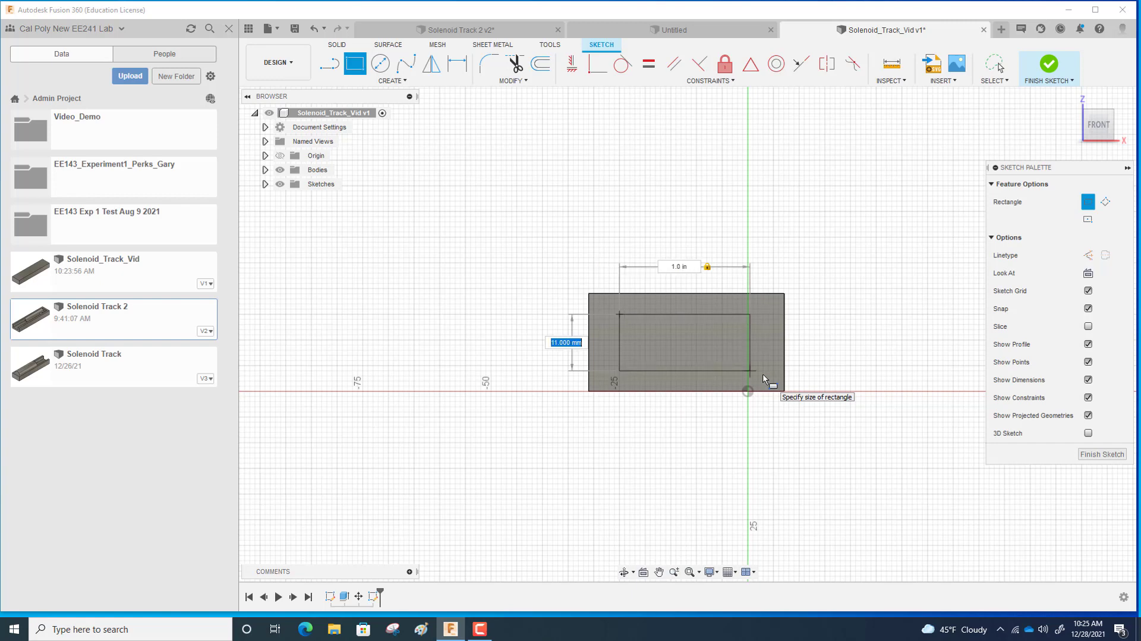
{"action": "type", "text": "0.5 in"}
{"action": "key", "text": "Tab"}
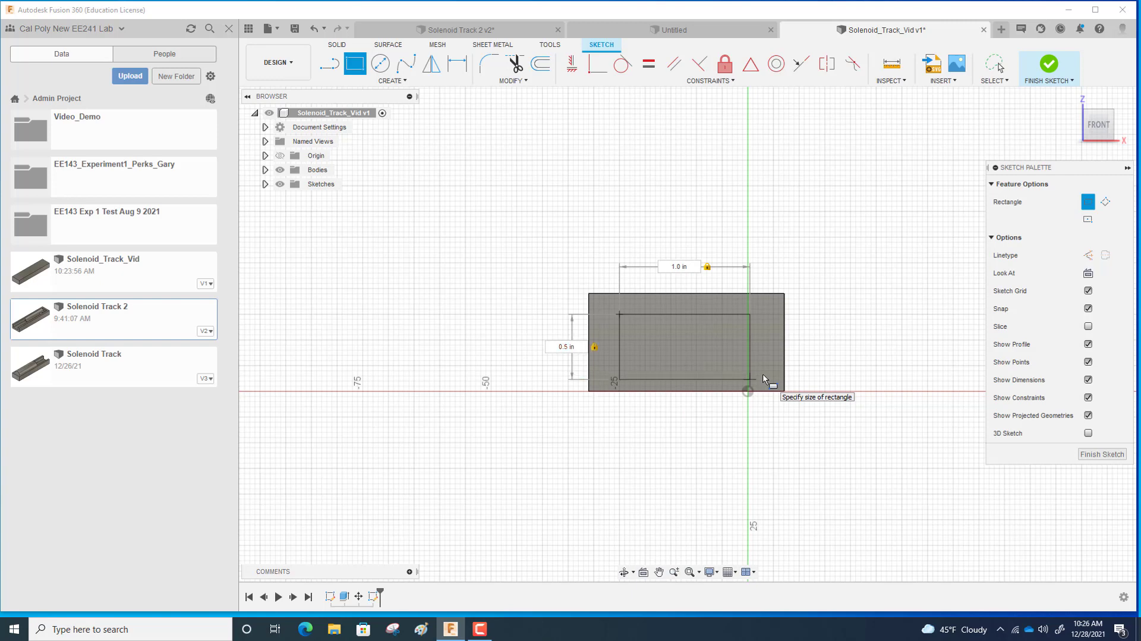
{"action": "key", "text": "Return"}
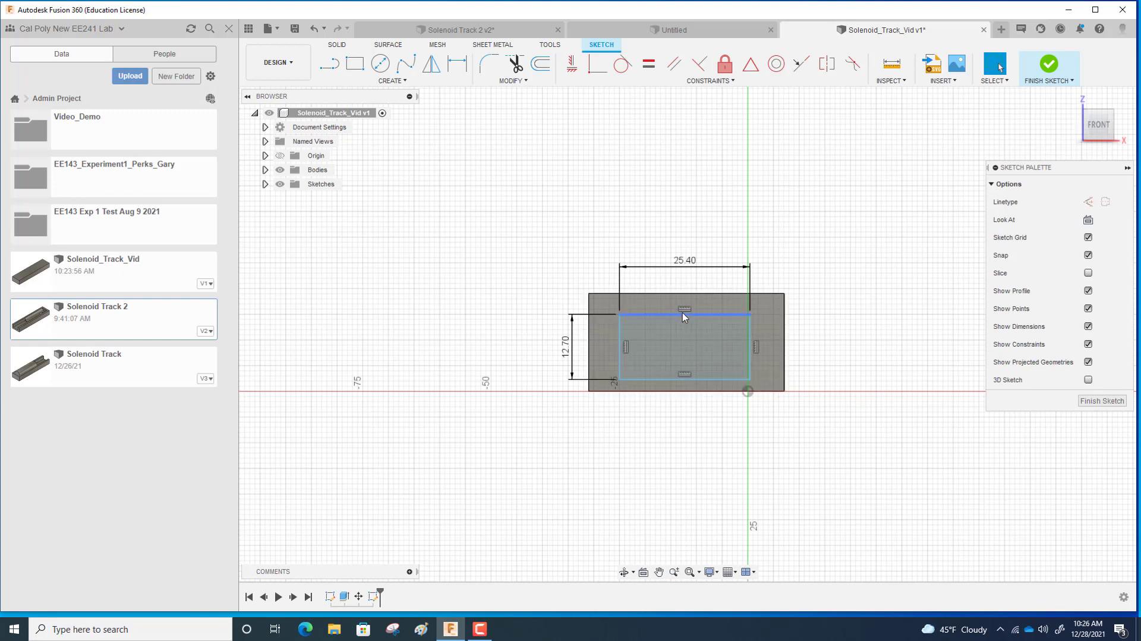
Move the rectangle up until its upper edge sits just above the block's top edge, and select its profile
{"action": "left_click_drag", "start_coordinate": [685, 317], "coordinate": [684, 294]}
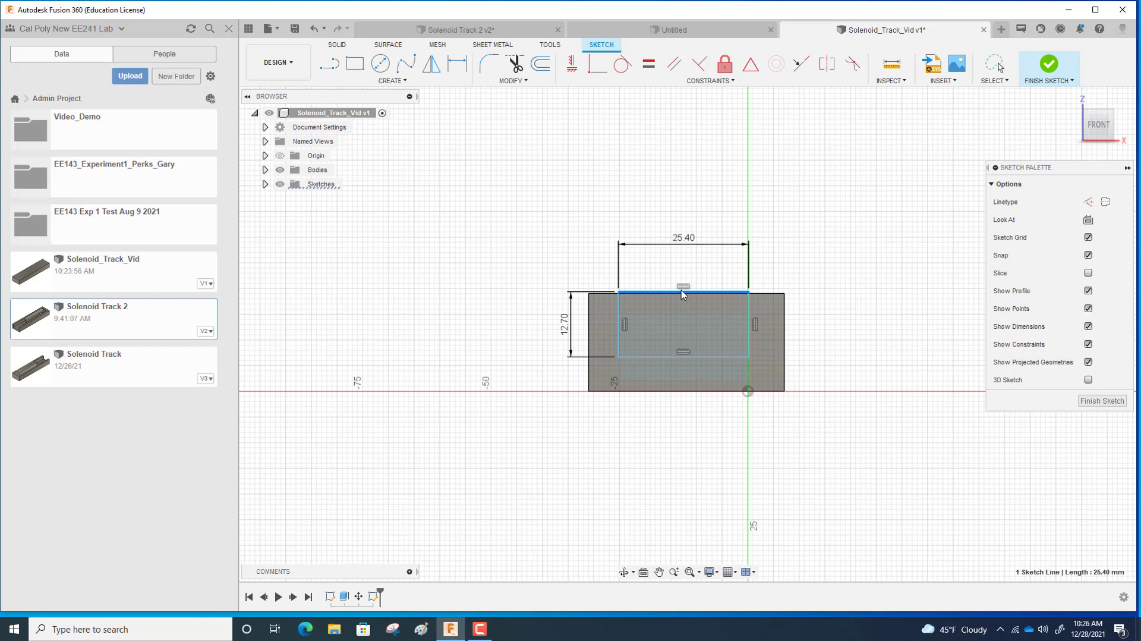
{"action": "left_click_drag", "start_coordinate": [683, 294], "coordinate": [683, 291]}
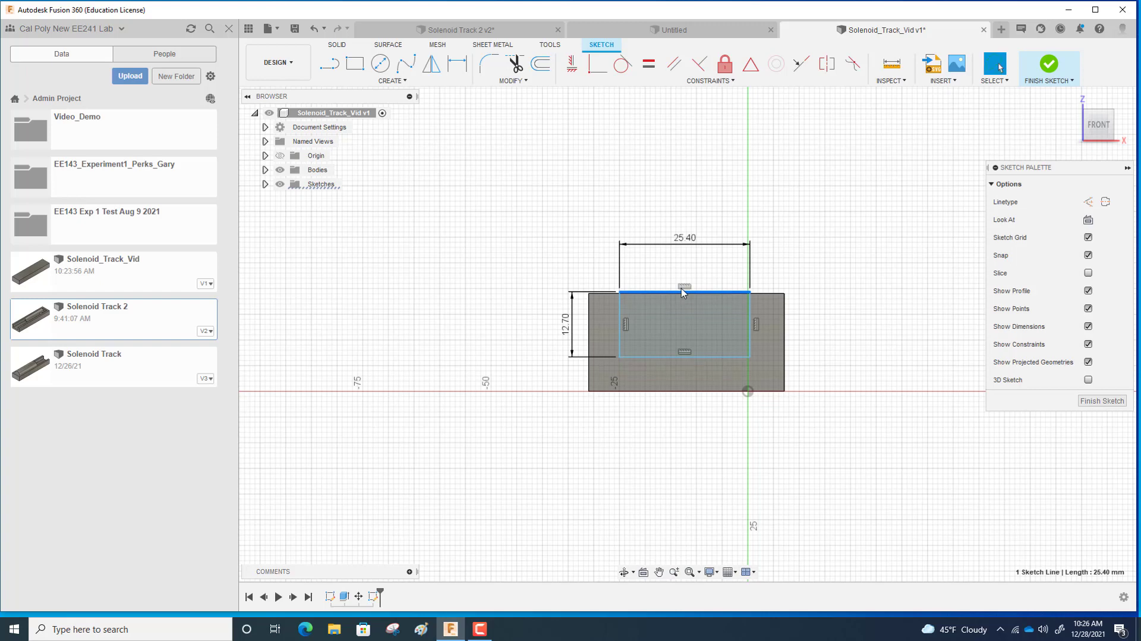
{"action": "left_click", "coordinate": [687, 321]}
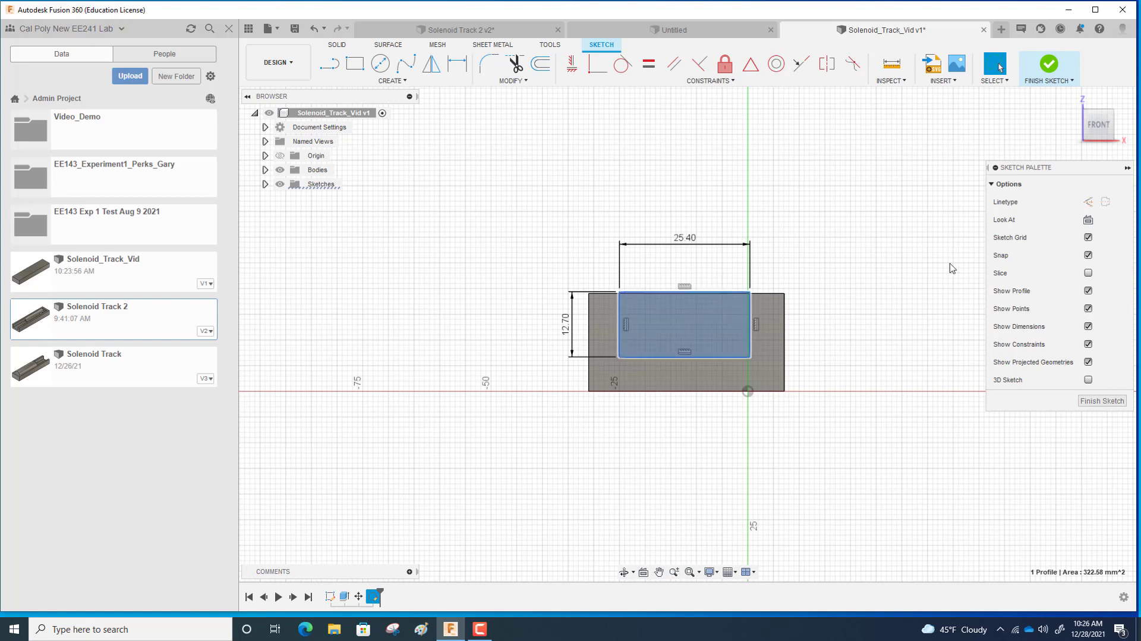
Finish the sketch and extrude the rectangle profile 2.5 in into the block as a cut to form the channel
{"action": "left_click", "coordinate": [1106, 401]}
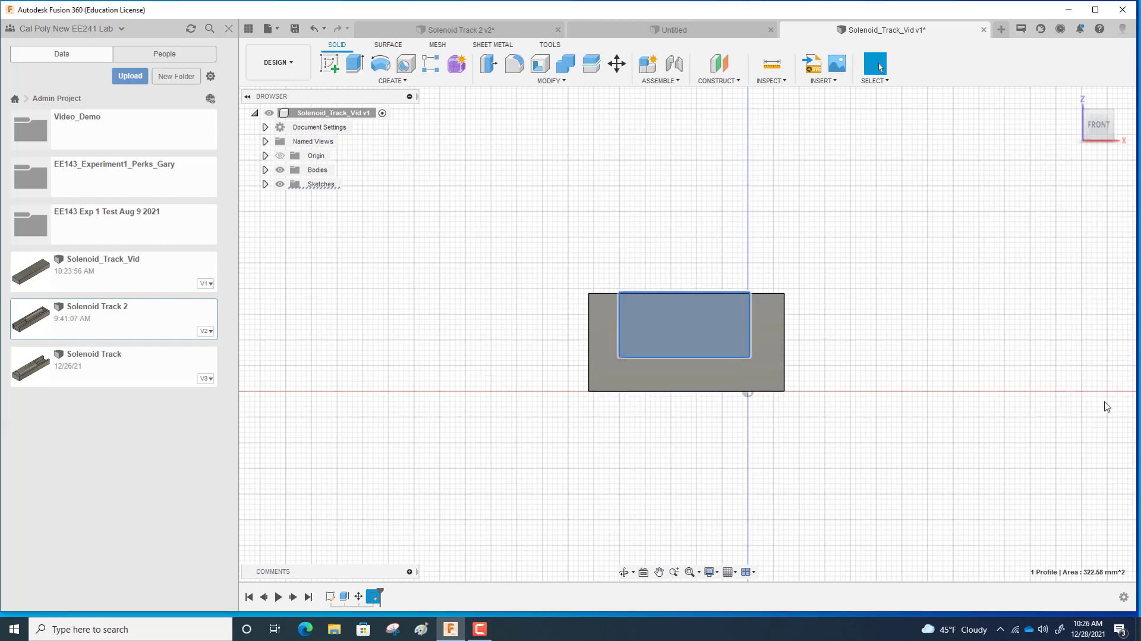
{"action": "left_click", "coordinate": [354, 67]}
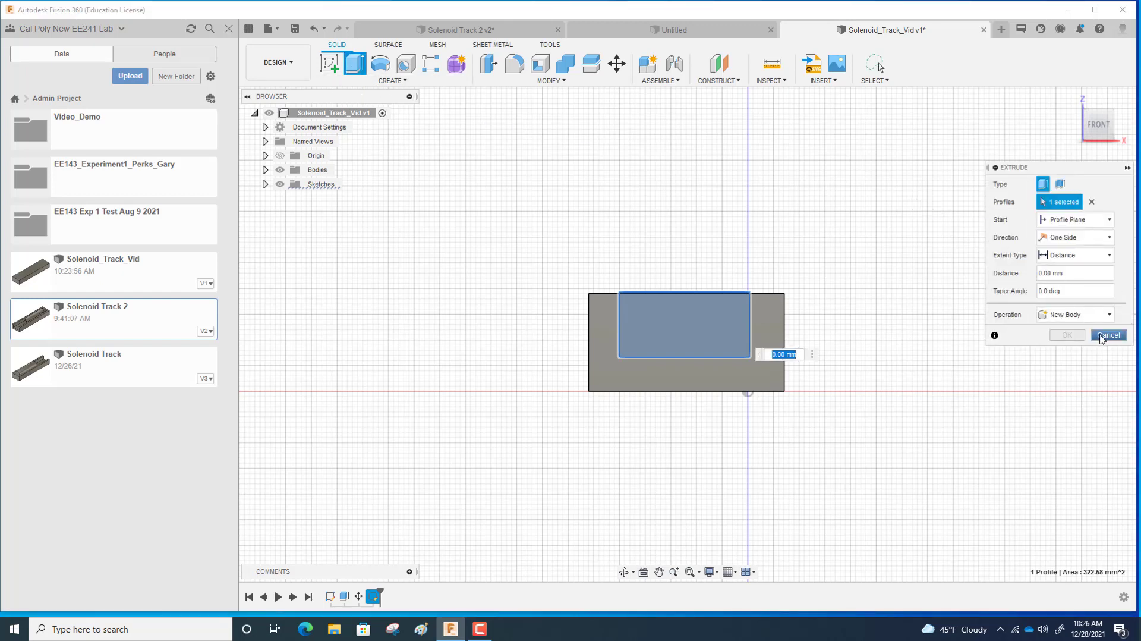
{"action": "left_click", "coordinate": [1112, 319]}
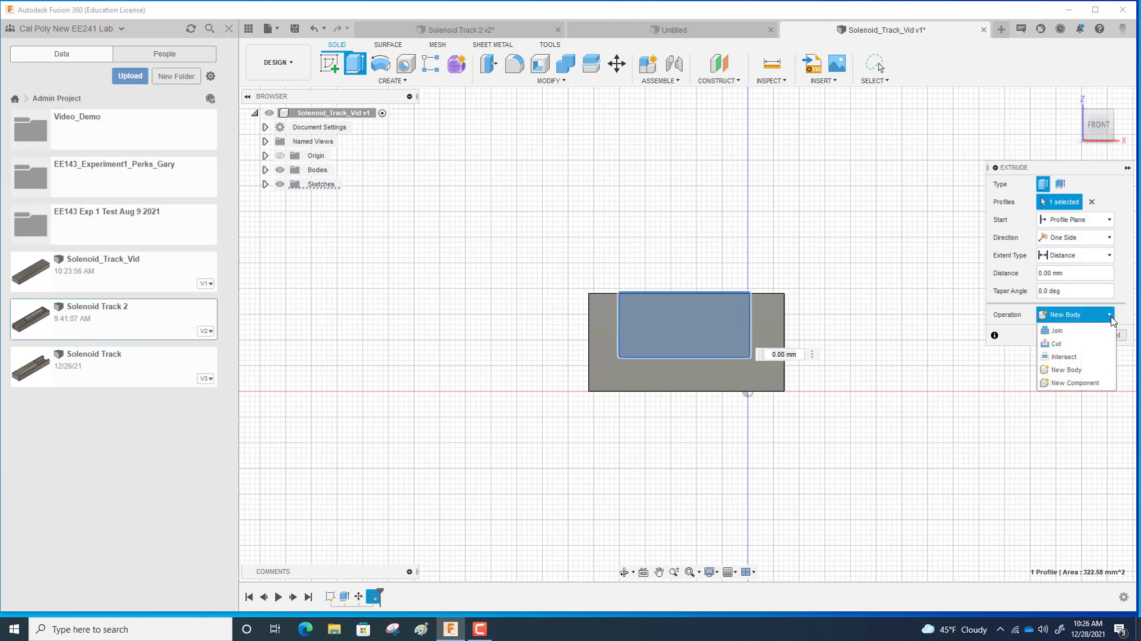
{"action": "left_click", "coordinate": [1093, 343]}
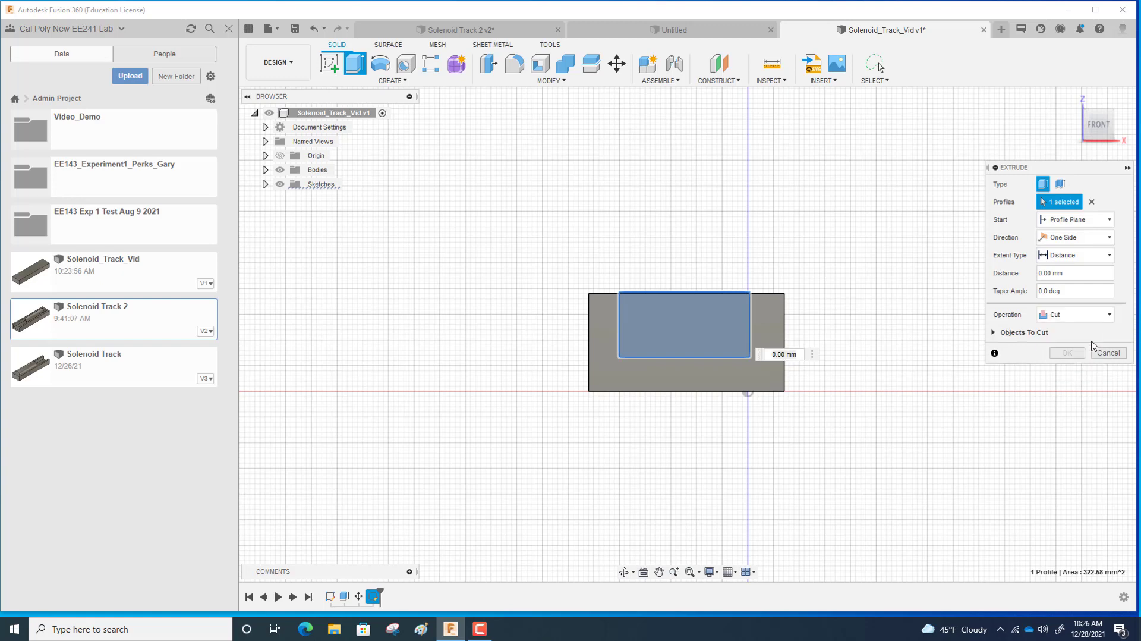
{"action": "left_click", "coordinate": [1067, 274]}
{"action": "key", "text": "BackSpace"}
{"action": "key", "text": "BackSpace"}
{"action": "key", "text": "BackSpace"}
{"action": "key", "text": "BackSpace"}
{"action": "key", "text": "BackSpace"}
{"action": "key", "text": "BackSpace"}
{"action": "key", "text": "BackSpace"}
{"action": "type", "text": "2.5 in"}
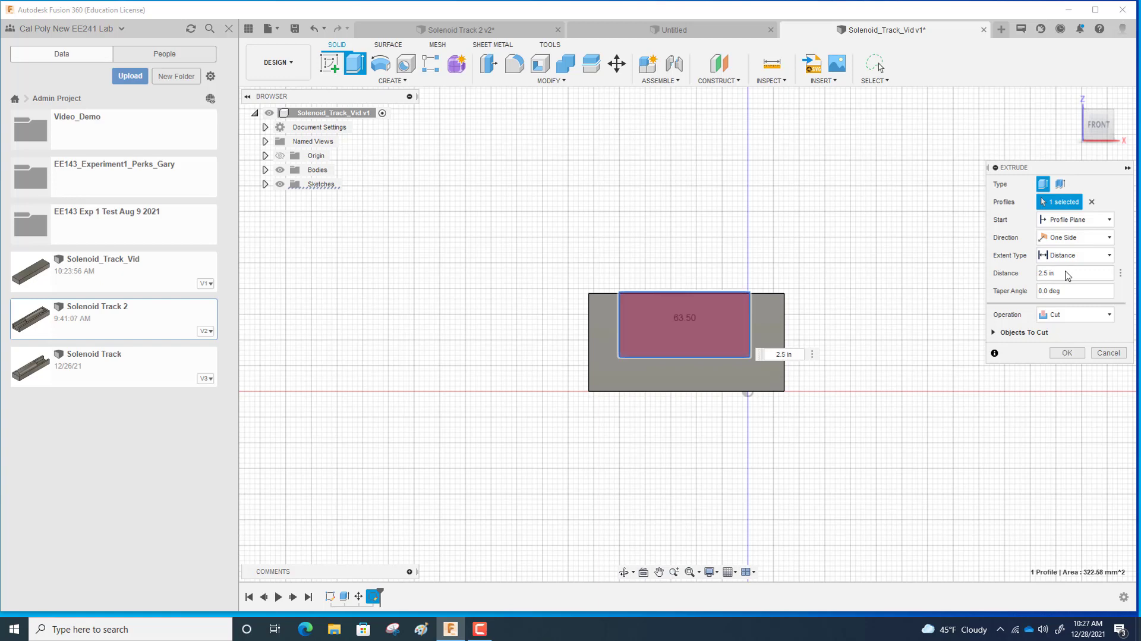
{"action": "left_click", "coordinate": [1067, 353]}
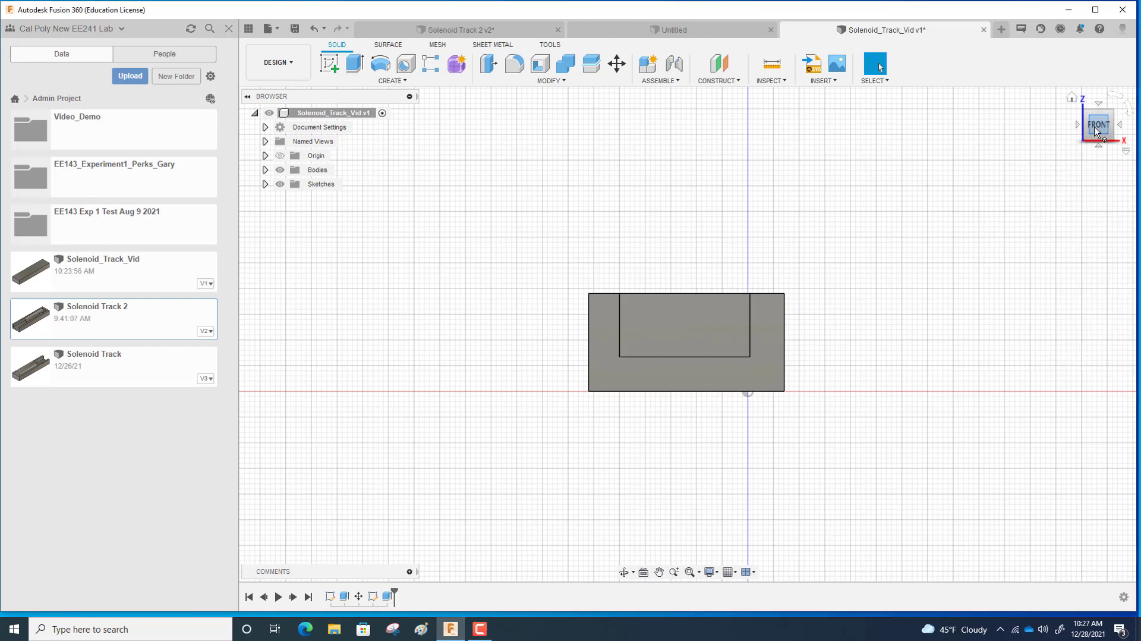
Start a sketch on the vertical XZ plane at the open end of the channel, viewed from the front
{"action": "left_click", "coordinate": [1072, 99]}
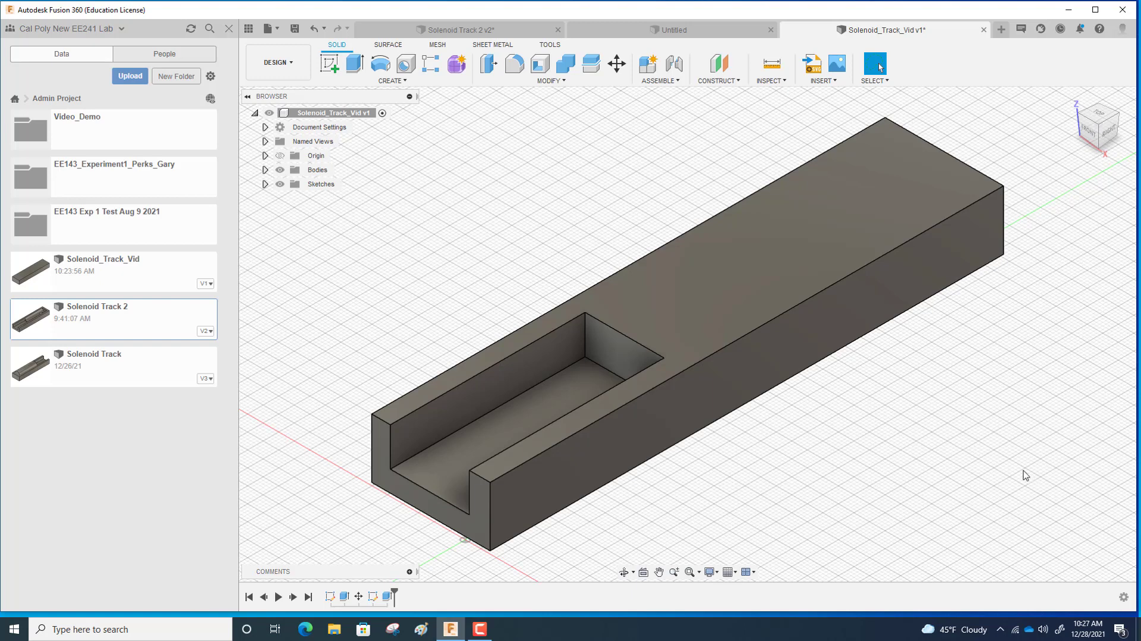
{"action": "left_click", "coordinate": [403, 82]}
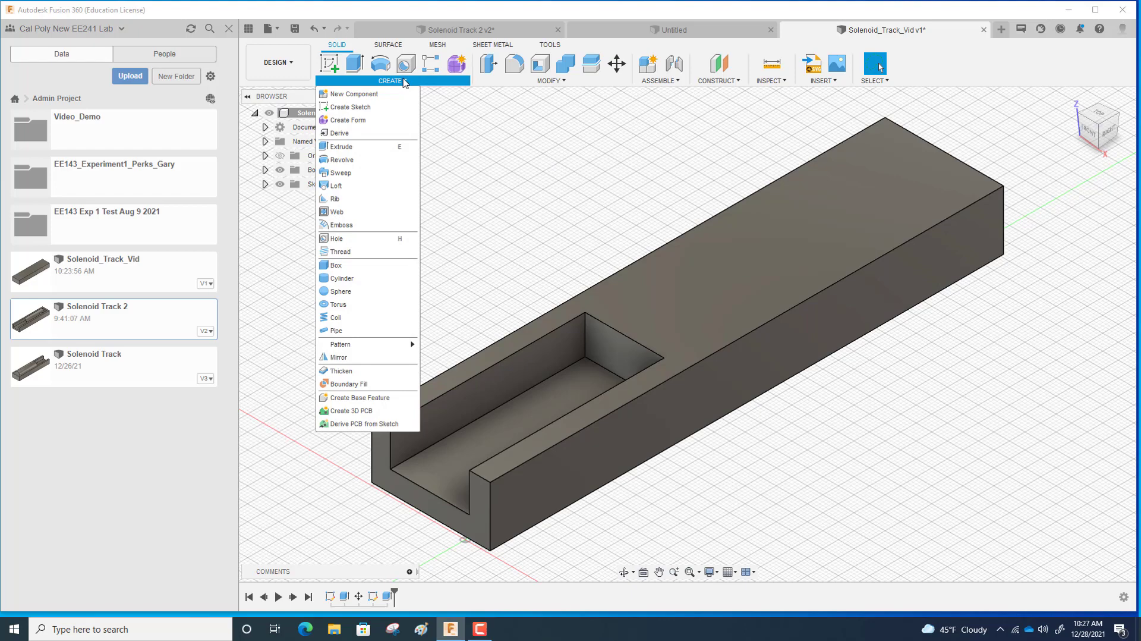
{"action": "left_click", "coordinate": [390, 108]}
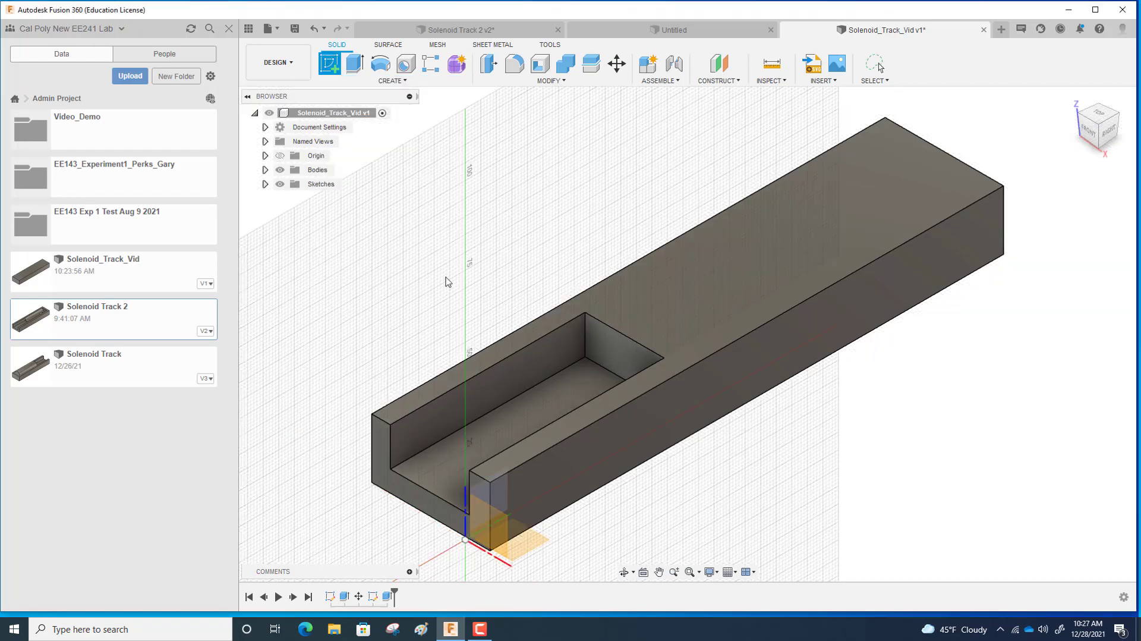
{"action": "left_click", "coordinate": [488, 538]}
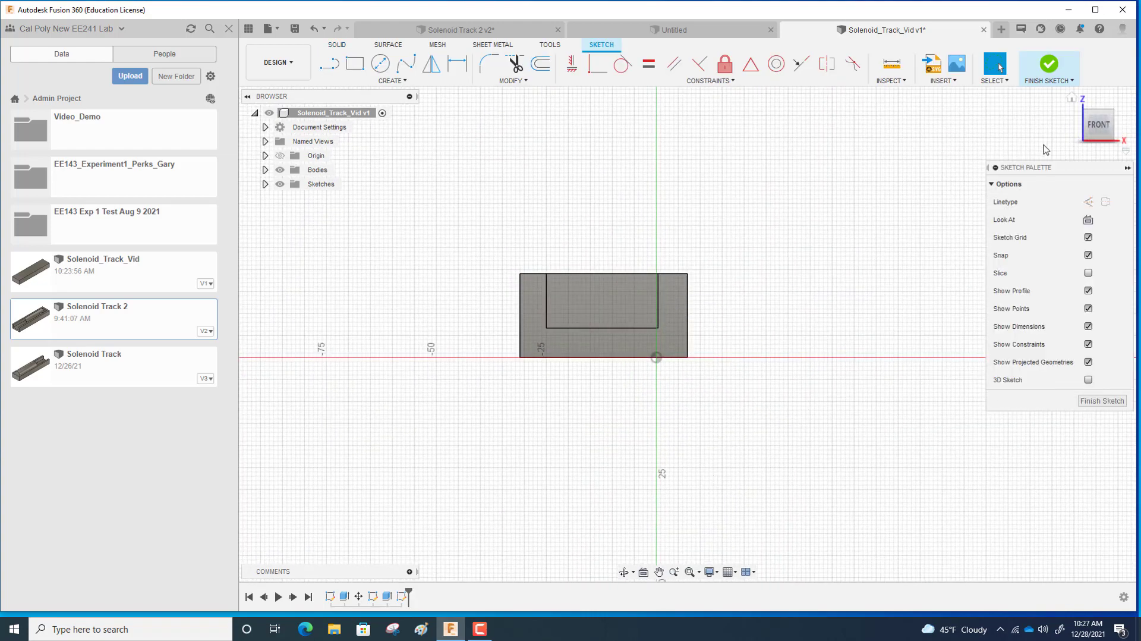
{"action": "mouse_move", "coordinate": [1094, 127]}
{"action": "left_mouse_down"}
{"action": "mouse_move", "coordinate": [1094, 169]}
{"action": "mouse_move", "coordinate": [1095, 128]}
{"action": "left_mouse_up"}
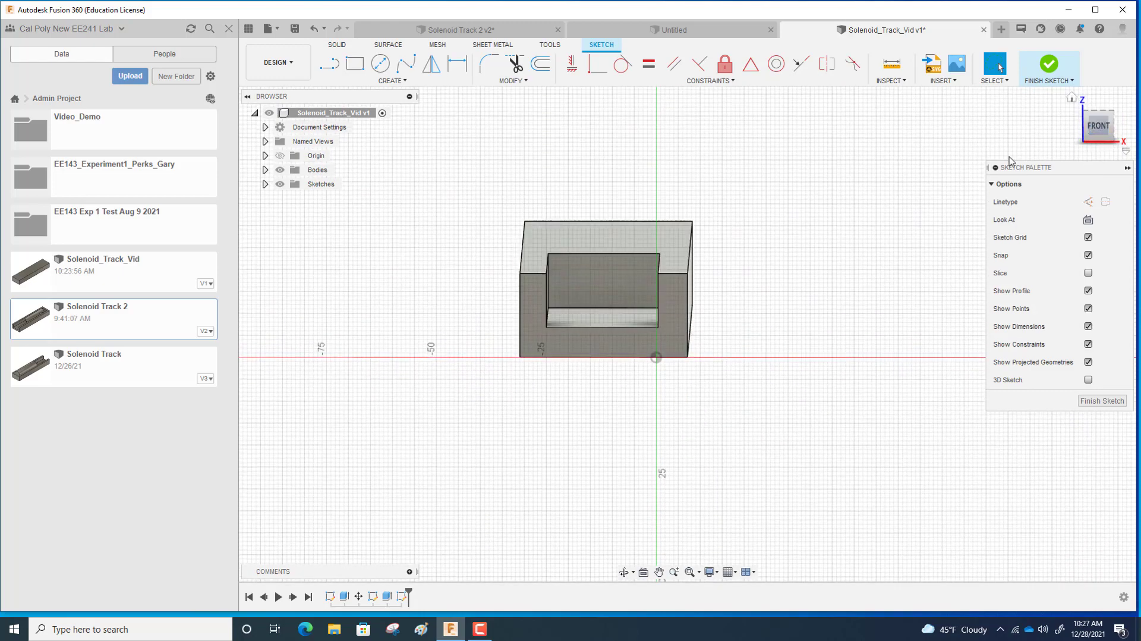
{"action": "left_click", "coordinate": [1097, 130]}
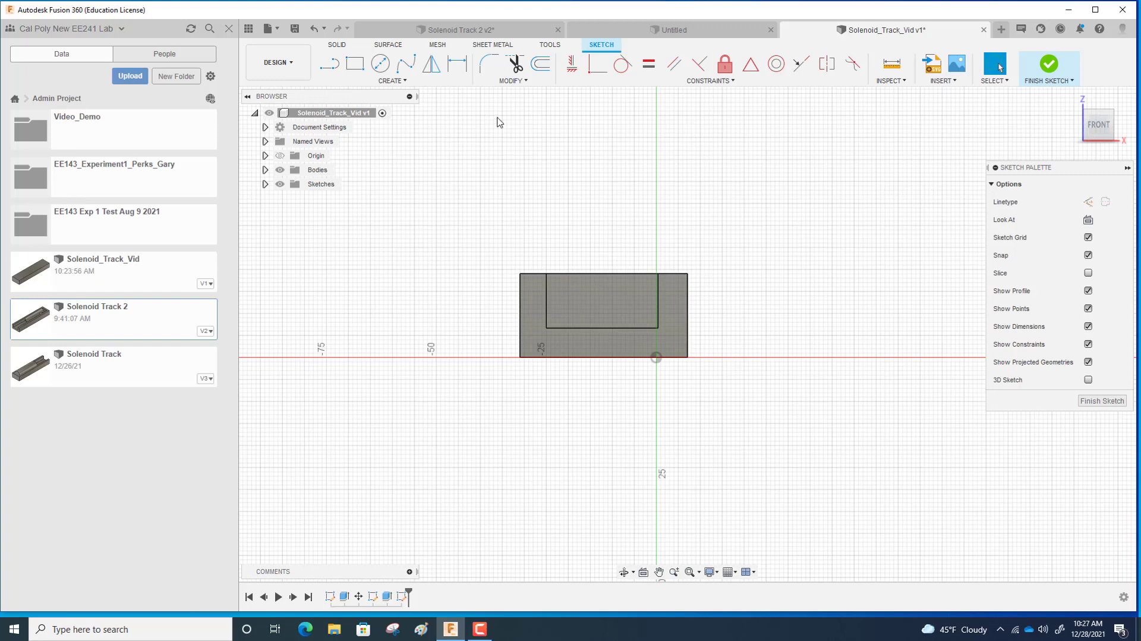
Sketch a centre-diameter circle of 25 mm, centred on the block's top edge midway between the channel walls
{"action": "left_click", "coordinate": [382, 66]}
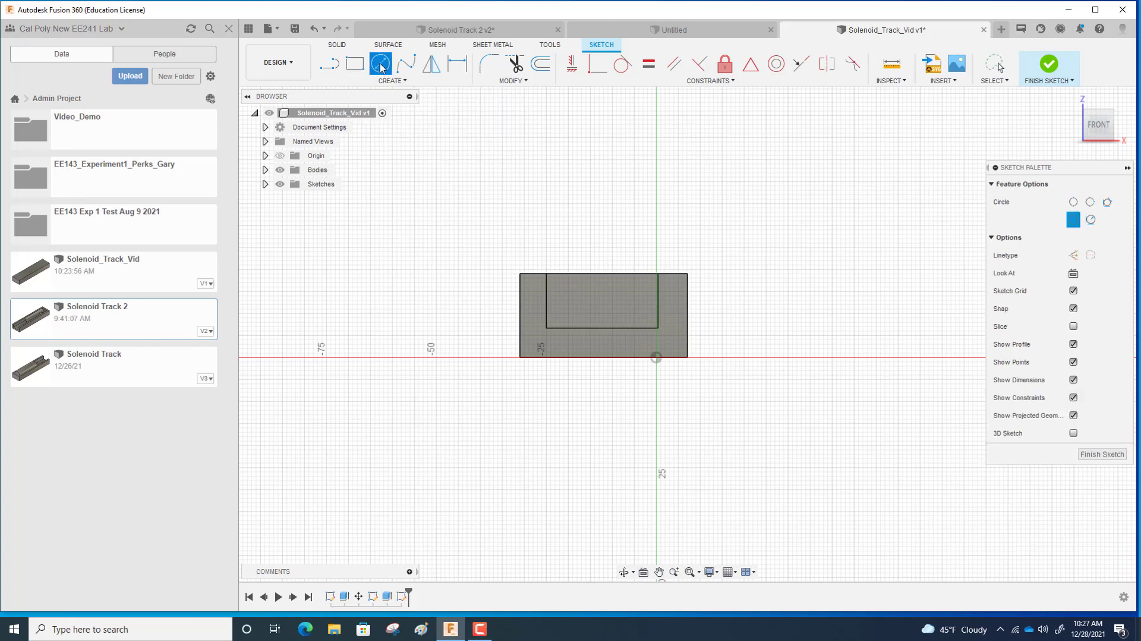
{"action": "left_click", "coordinate": [604, 274]}
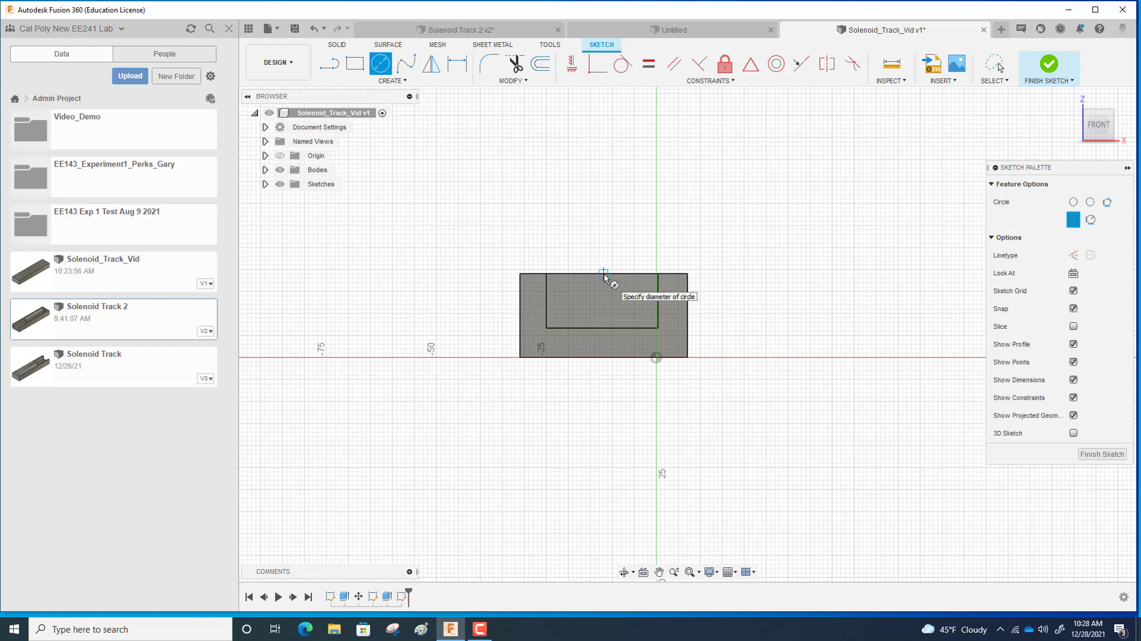
{"action": "left_click", "coordinate": [610, 333]}
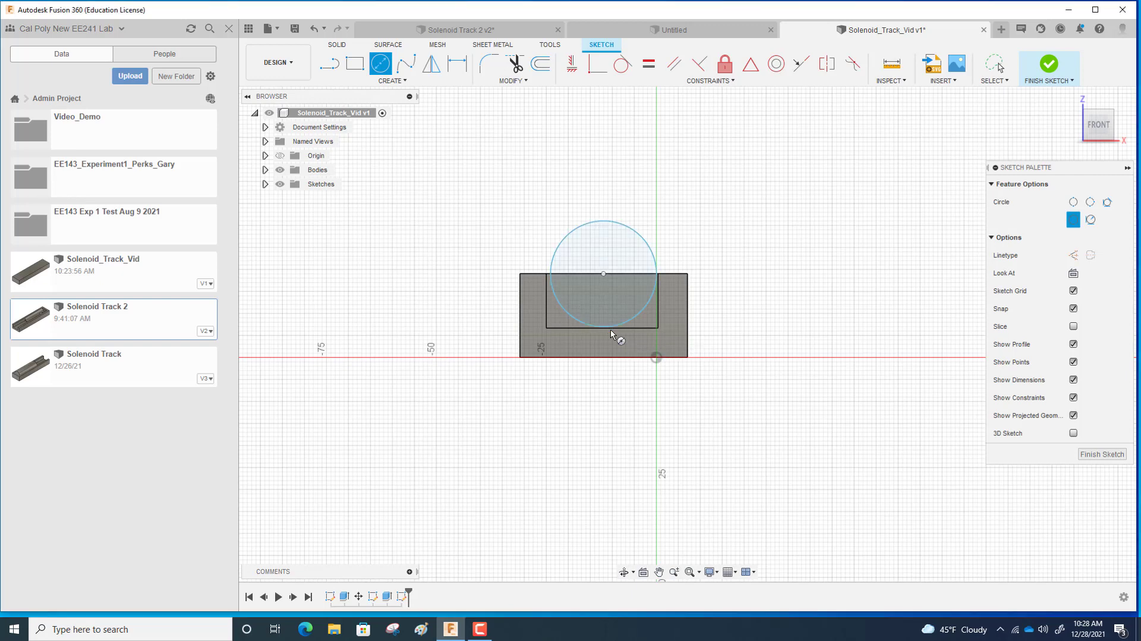
{"action": "left_click", "coordinate": [603, 275]}
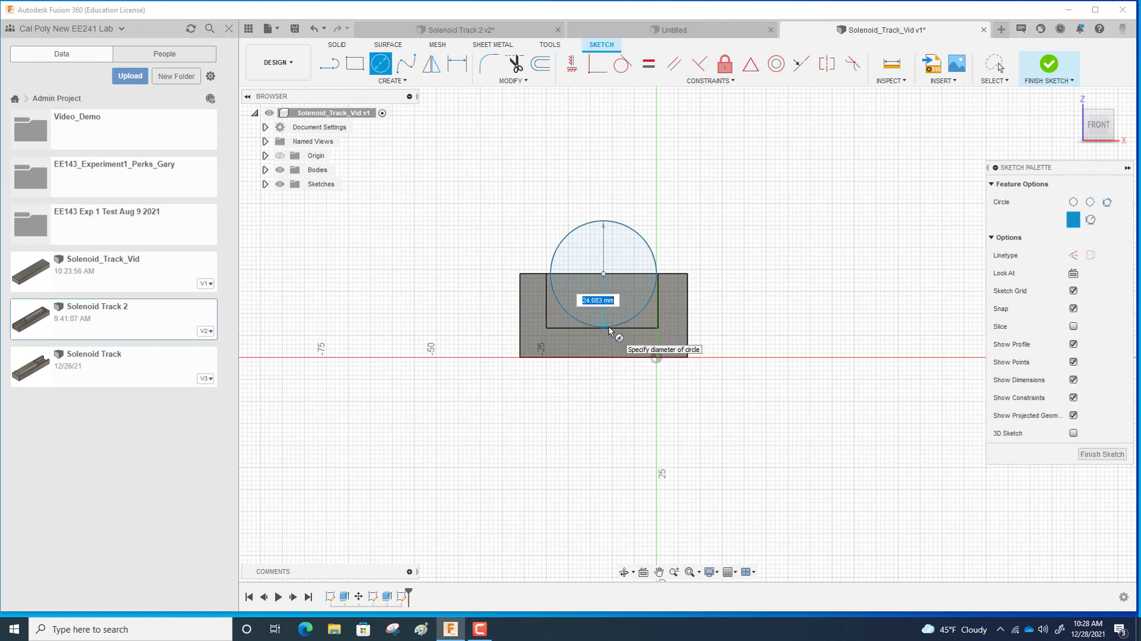
{"action": "type", "text": "25"}
{"action": "key", "text": "Tab"}
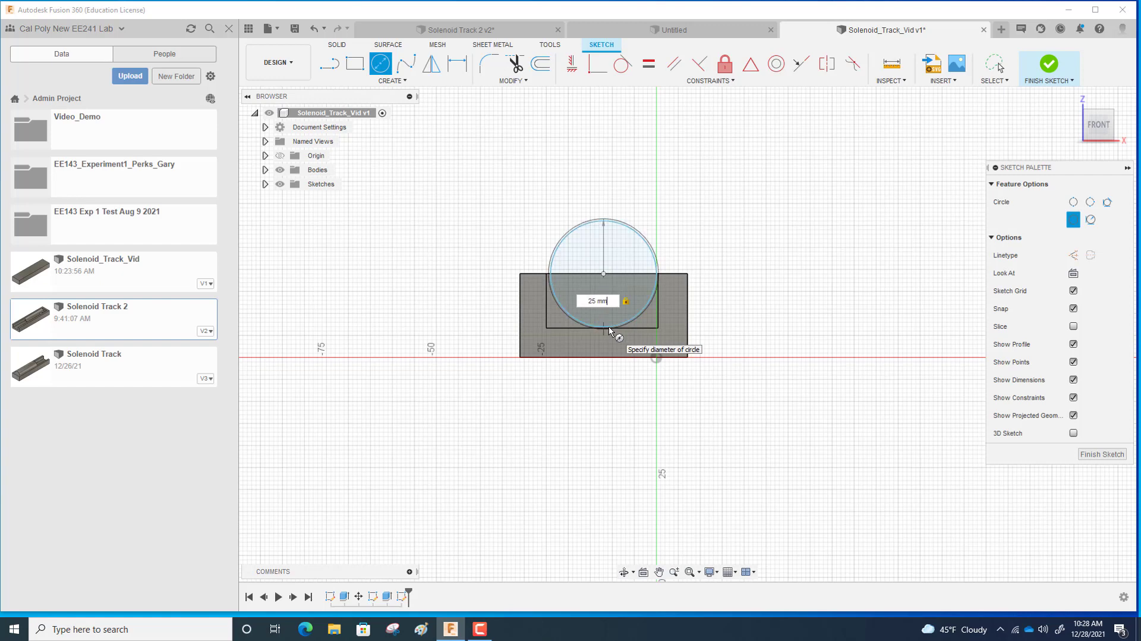
{"action": "key", "text": "Return"}
{"action": "key", "text": "Escape"}
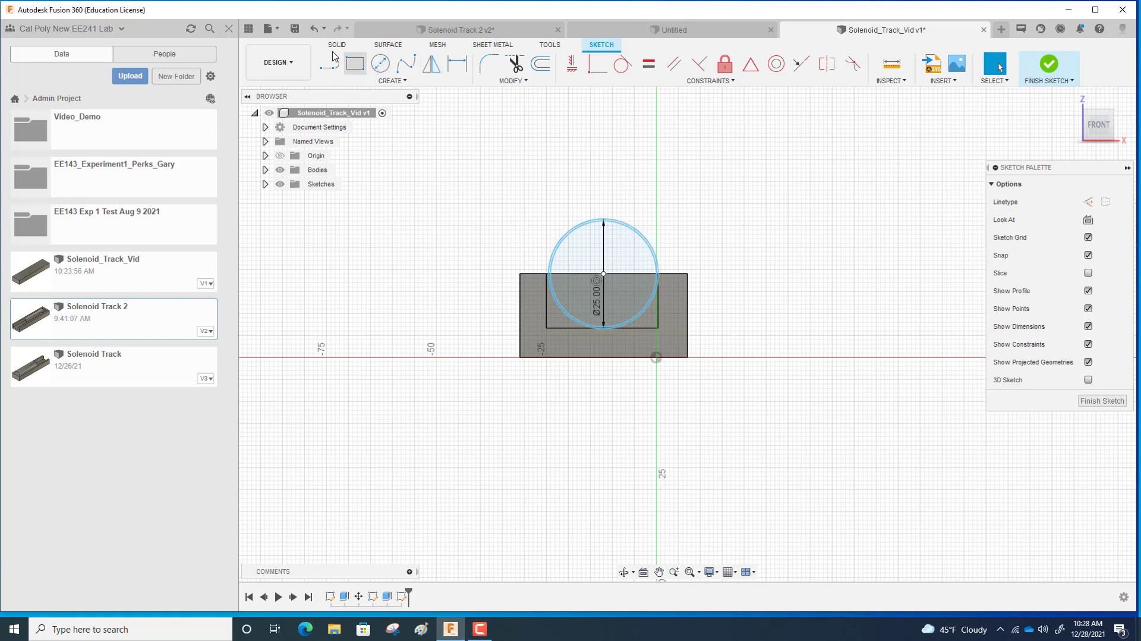
Undo the circle's 25 mm dimension, resize it freehand to about 24.7 mm in diameter, and finish the sketch
{"action": "left_click", "coordinate": [313, 30]}
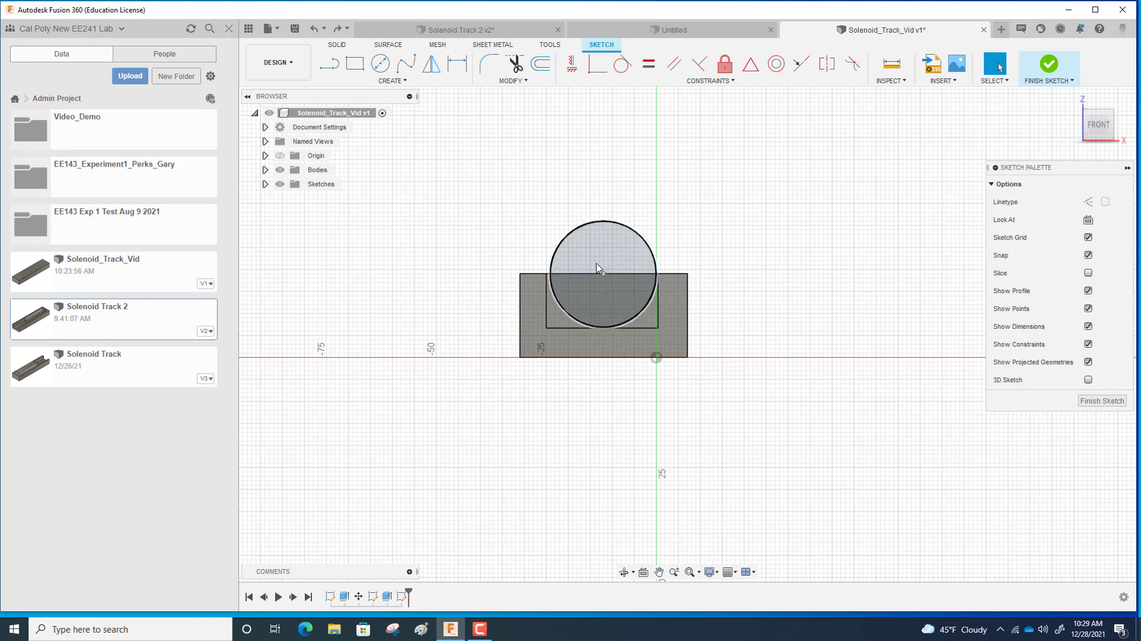
{"action": "left_click", "coordinate": [551, 259]}
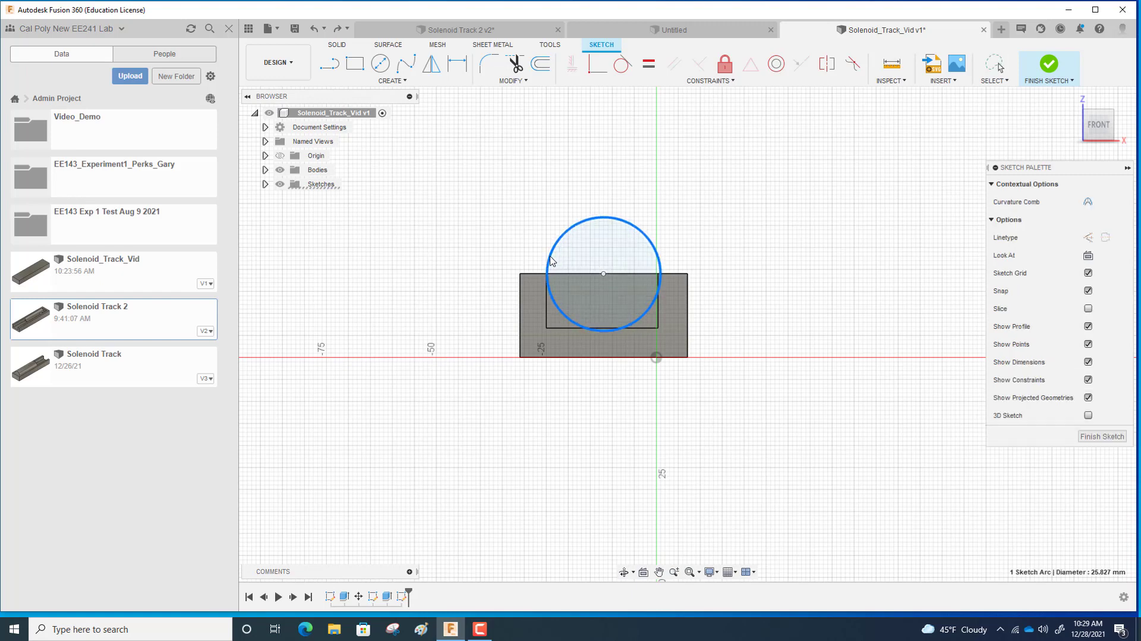
{"action": "left_click_drag", "start_coordinate": [552, 261], "coordinate": [554, 259]}
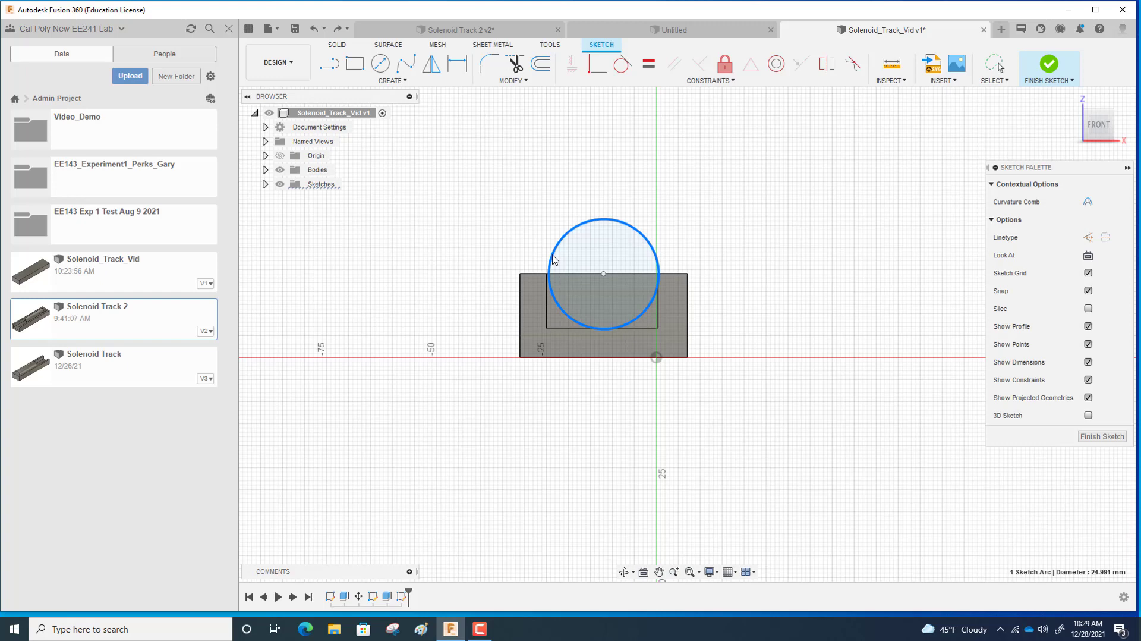
{"action": "left_click_drag", "start_coordinate": [553, 256], "coordinate": [554, 257]}
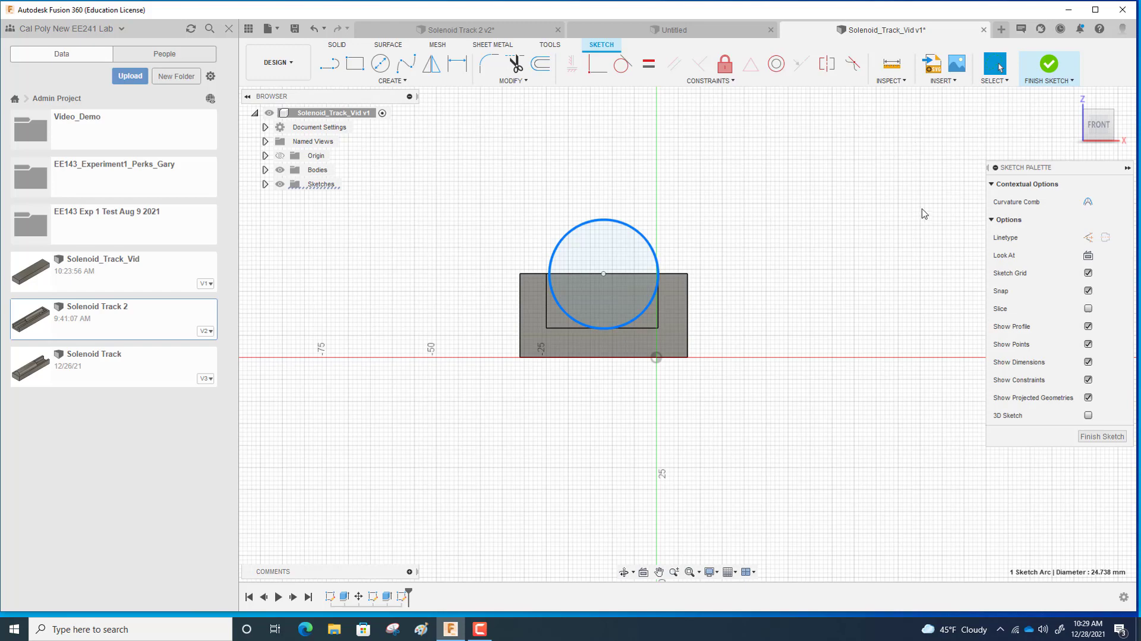
{"action": "left_click", "coordinate": [1092, 436]}
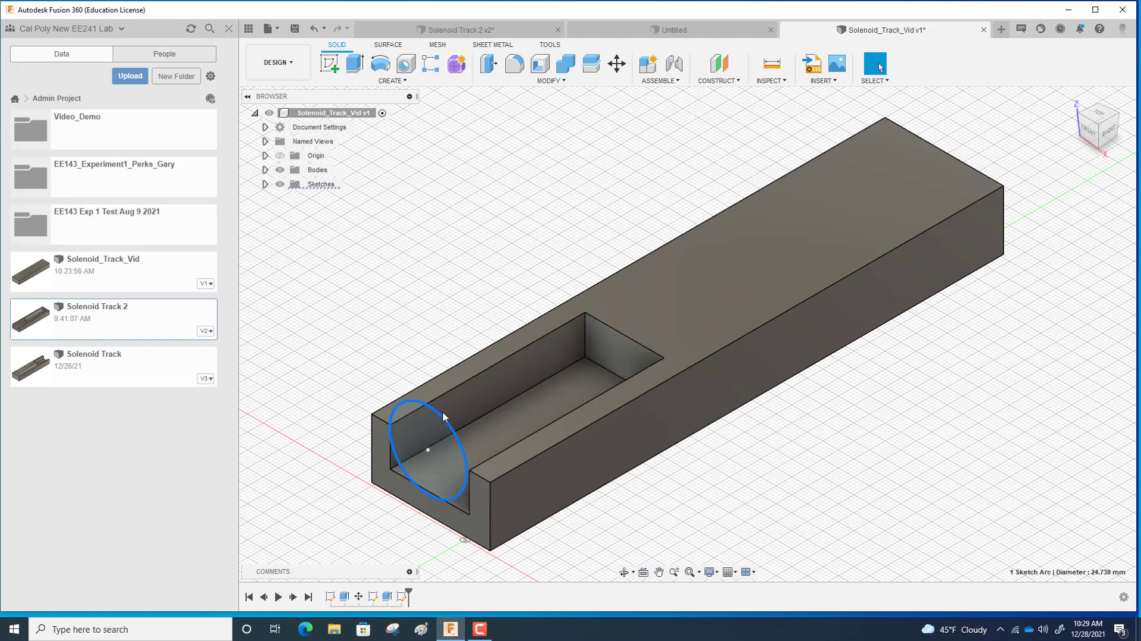
{"action": "left_click_drag", "start_coordinate": [444, 413], "coordinate": [469, 405]}
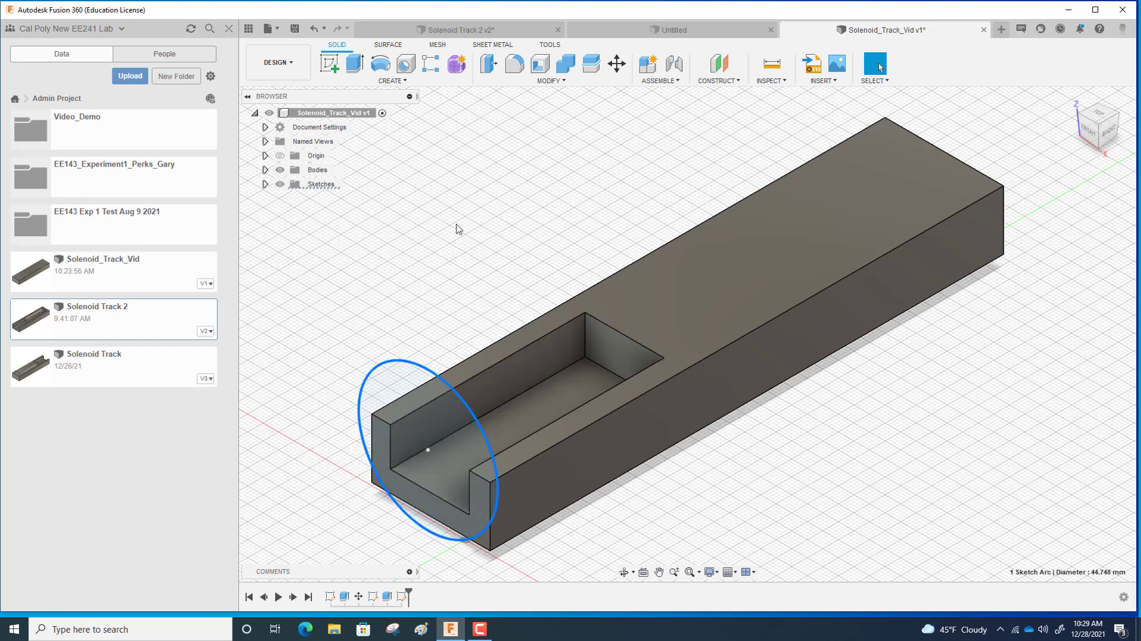
{"action": "left_click", "coordinate": [314, 29]}
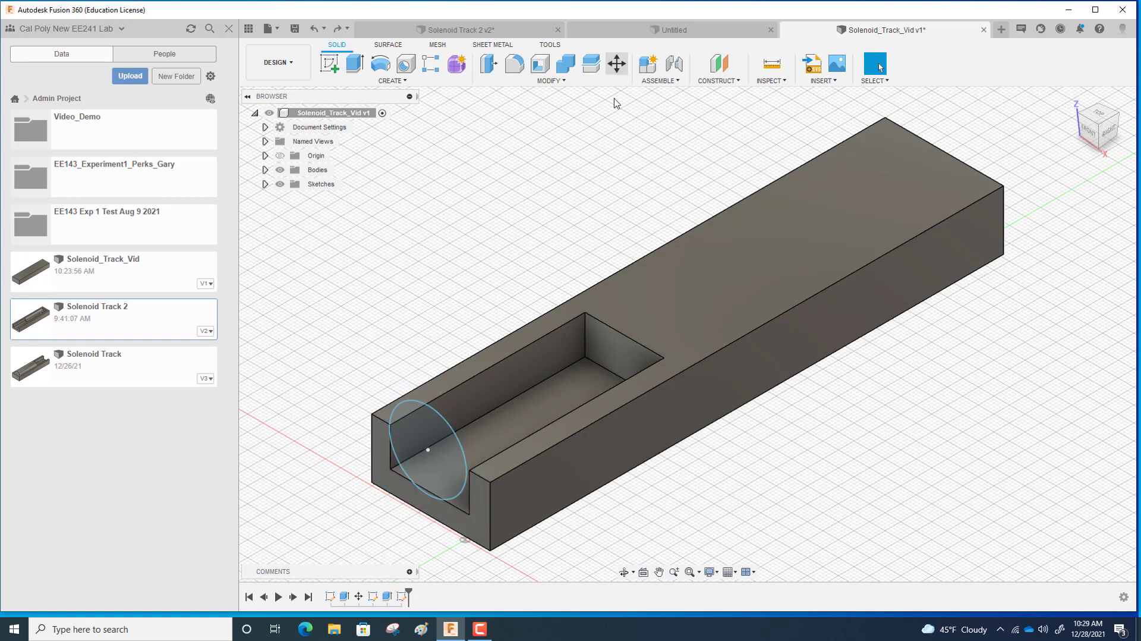
Move the block body by an X Distance of -62 mm so the circle lies near the channel's closed end
{"action": "left_click", "coordinate": [617, 64]}
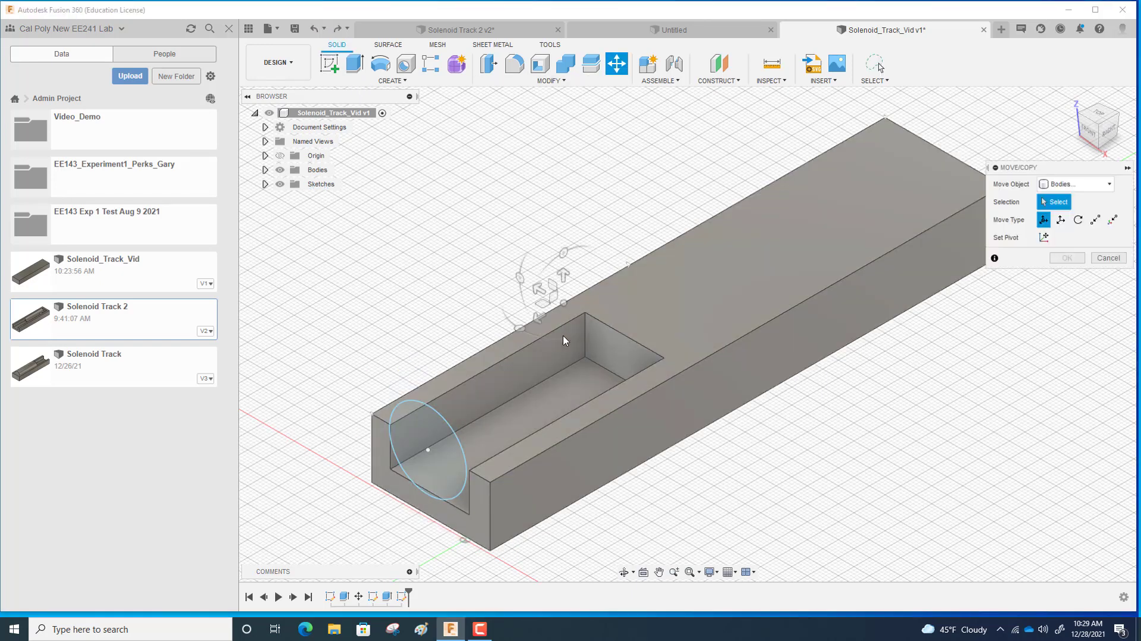
{"action": "left_click", "coordinate": [427, 451]}
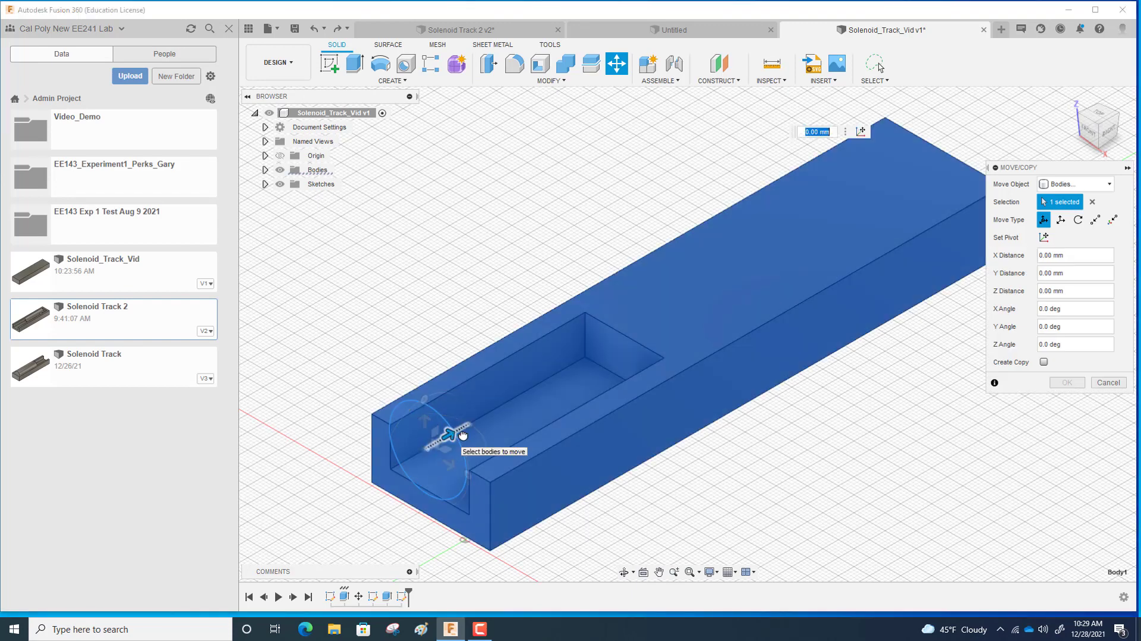
{"action": "left_click_drag", "start_coordinate": [447, 436], "coordinate": [249, 529]}
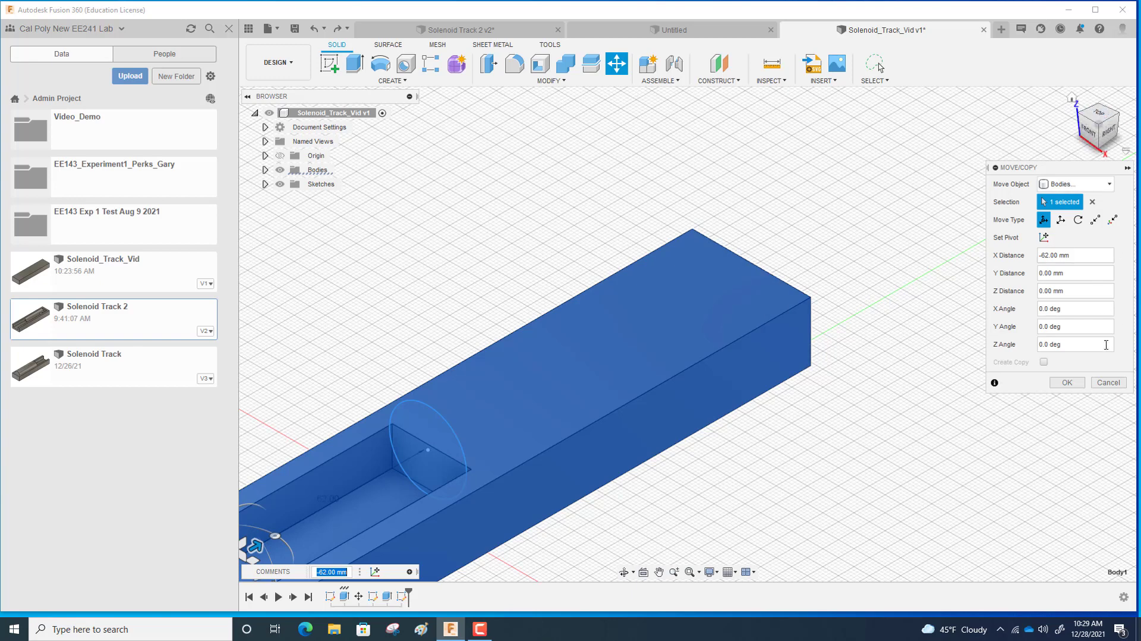
{"action": "left_click", "coordinate": [1067, 382]}
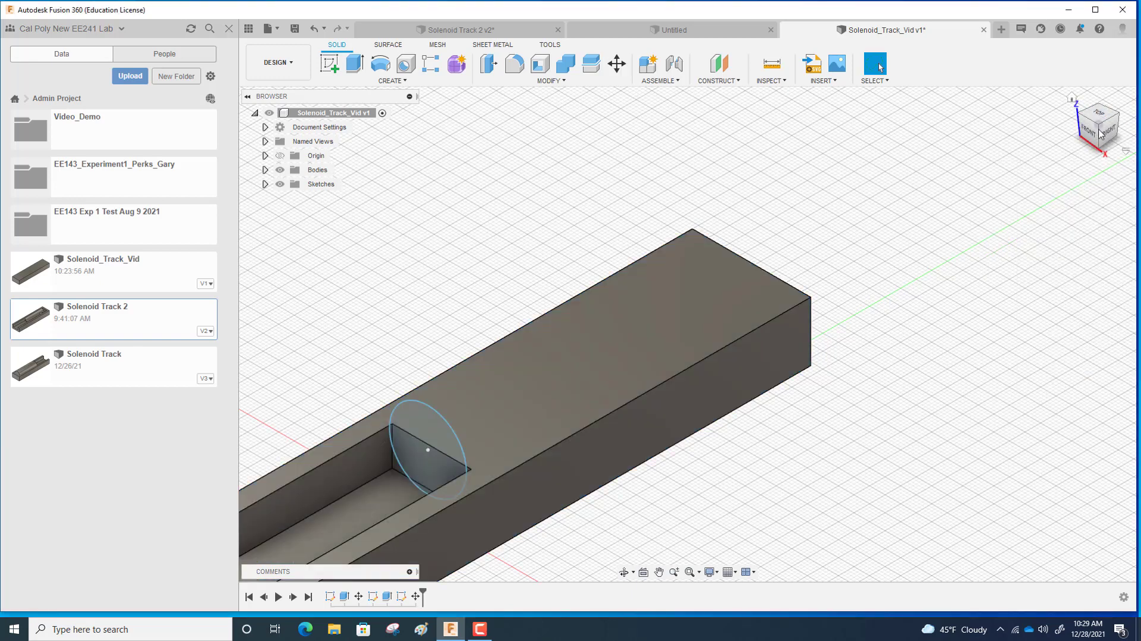
Move the block body by a Y Distance of -1 mm so the channel's closed end lines up with the circle sketch
{"action": "left_click", "coordinate": [1101, 114]}
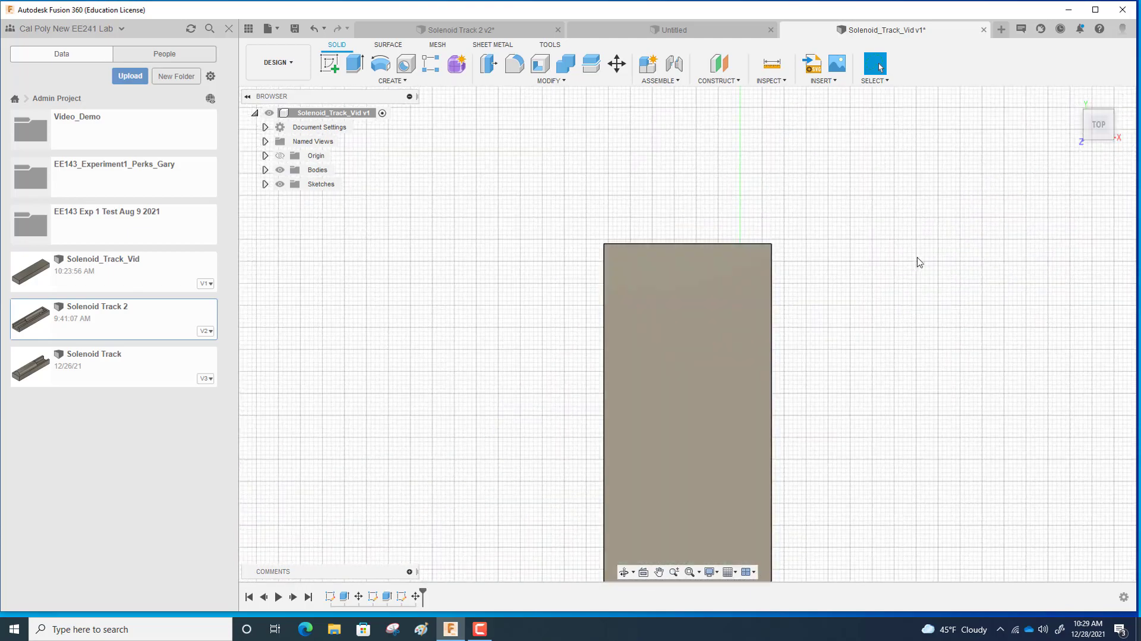
{"action": "scroll", "coordinate": [915, 269], "scroll_direction": "up", "scroll_amount": 2}
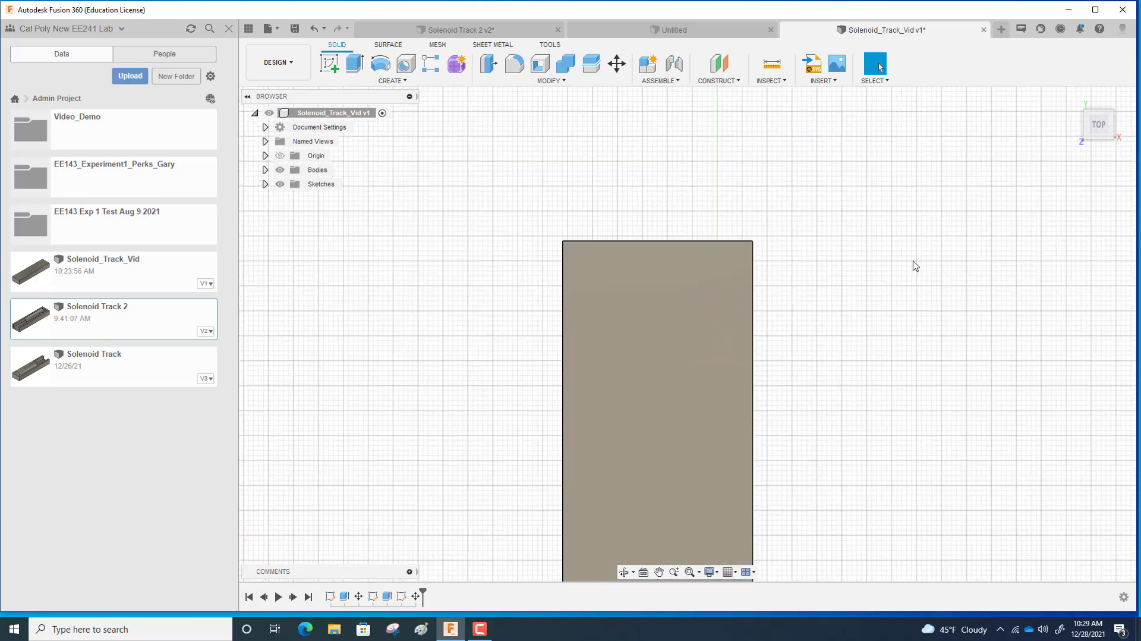
{"action": "scroll", "coordinate": [915, 266], "scroll_direction": "down", "scroll_amount": 3}
{"action": "scroll", "coordinate": [915, 266], "scroll_direction": "down", "scroll_amount": 5}
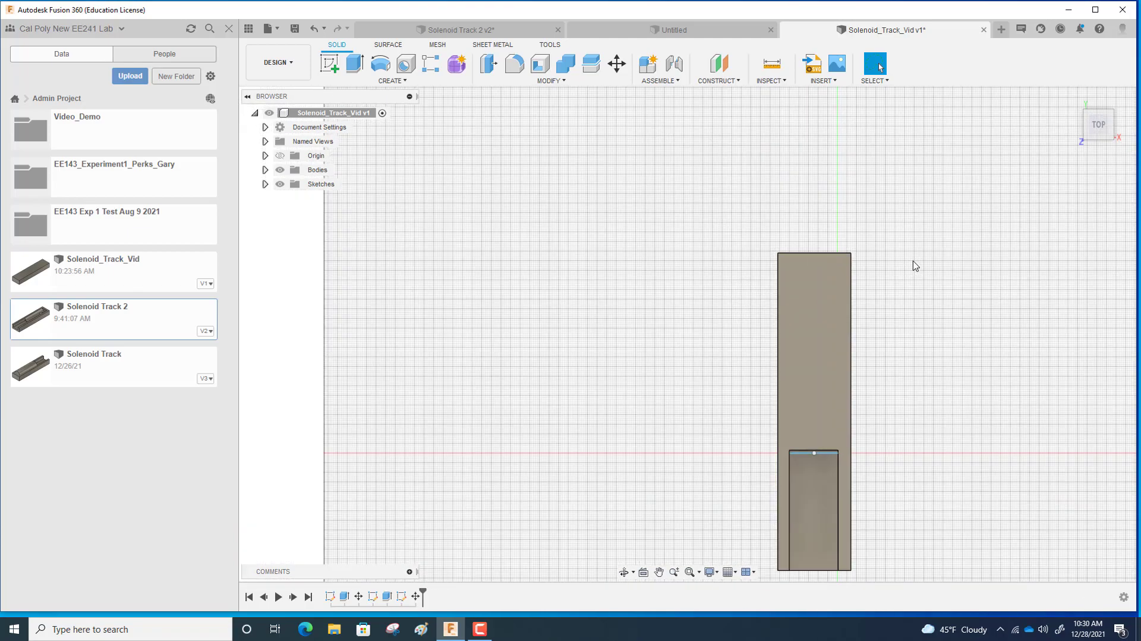
{"action": "scroll", "coordinate": [917, 266], "scroll_direction": "down", "scroll_amount": 1}
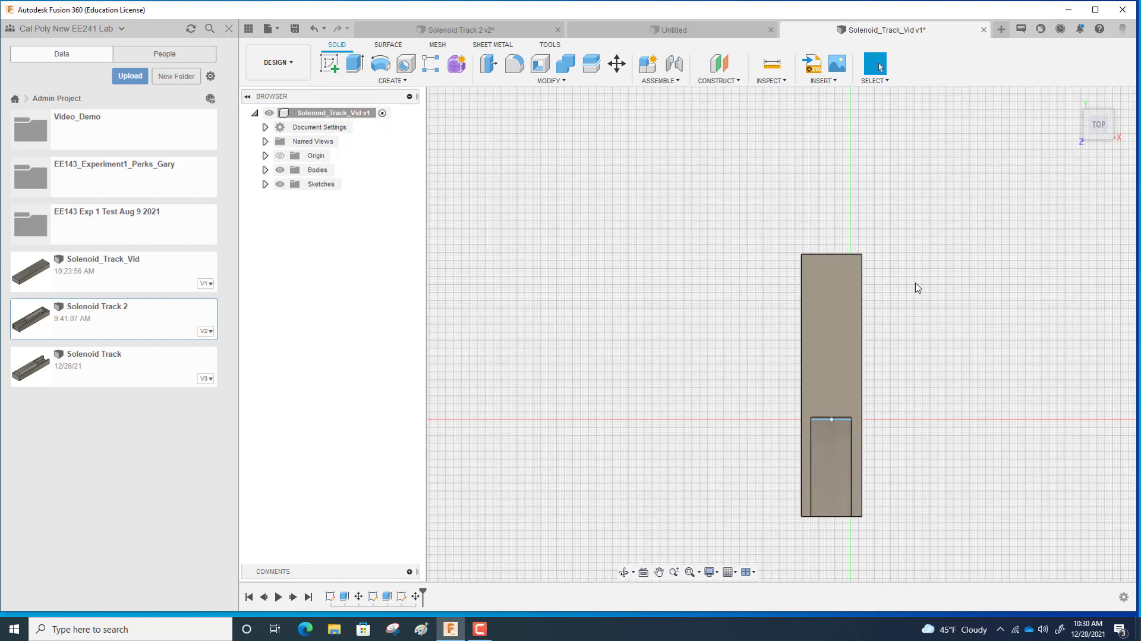
{"action": "mouse_move", "coordinate": [918, 286]}
{"action": "middle_mouse_down"}
{"action": "mouse_move", "coordinate": [892, 188]}
{"action": "mouse_move", "coordinate": [866, 187]}
{"action": "middle_mouse_up"}
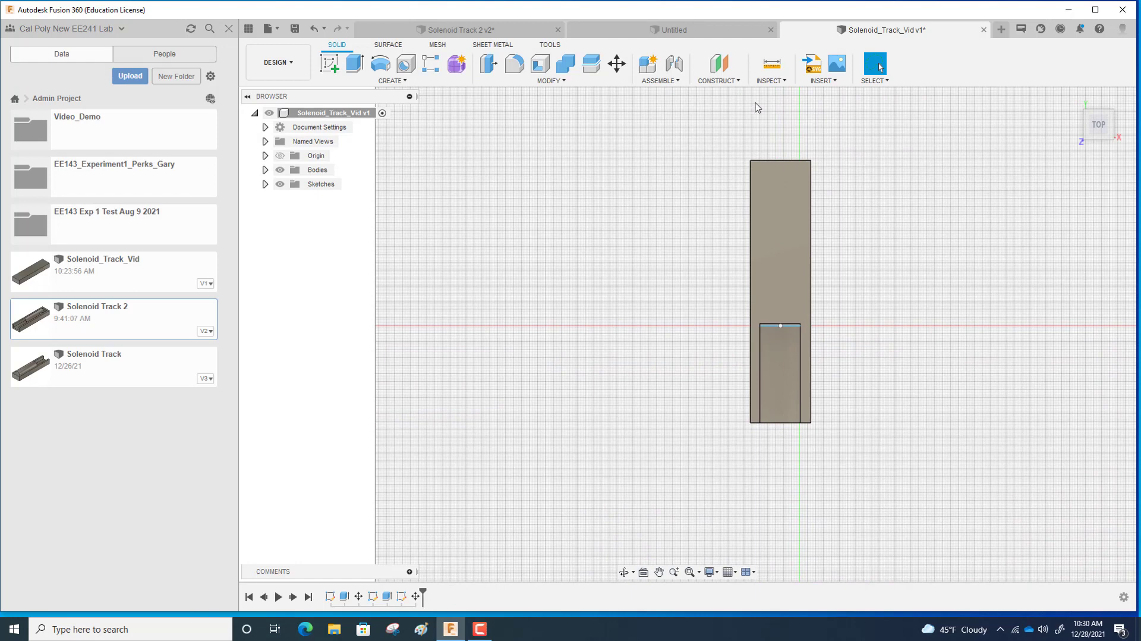
{"action": "left_click", "coordinate": [616, 63]}
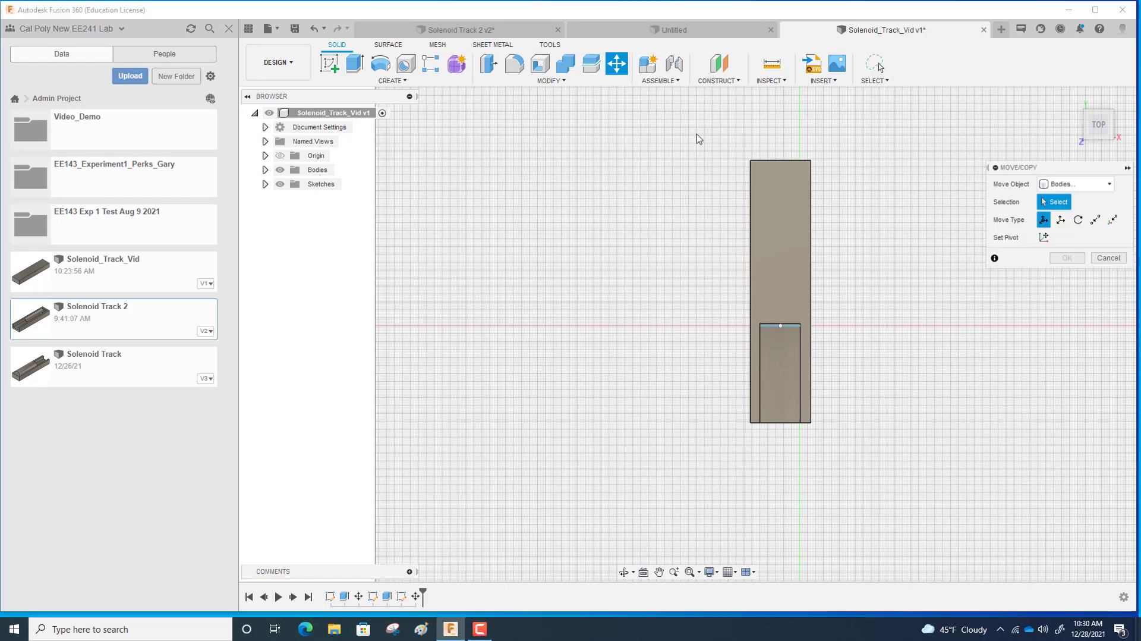
{"action": "left_click", "coordinate": [781, 330]}
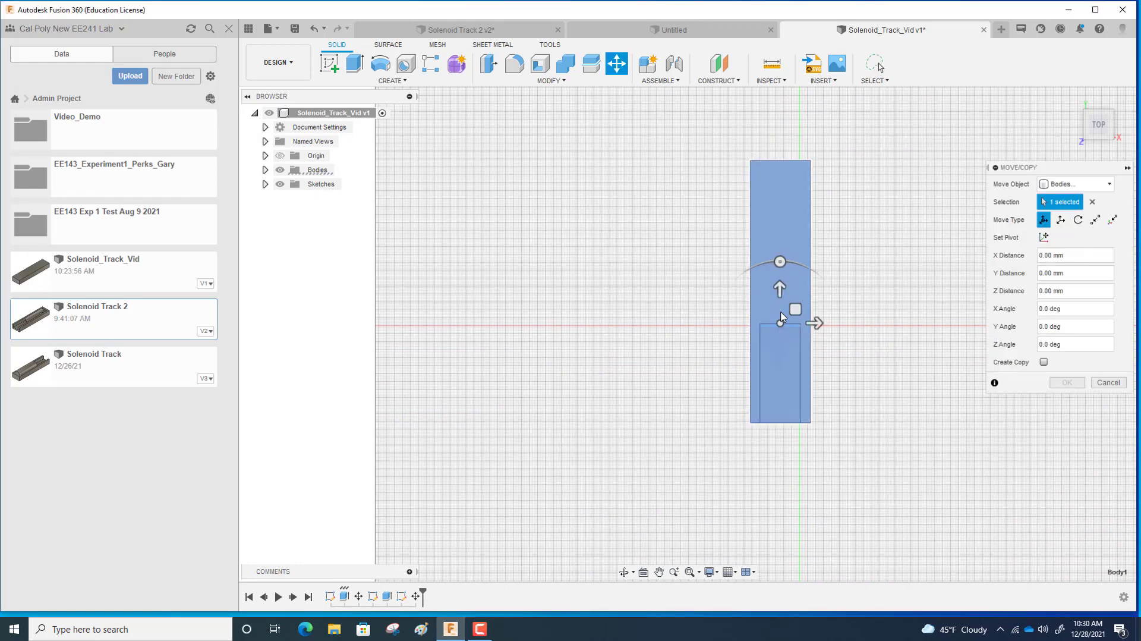
{"action": "left_click_drag", "start_coordinate": [779, 293], "coordinate": [779, 295]}
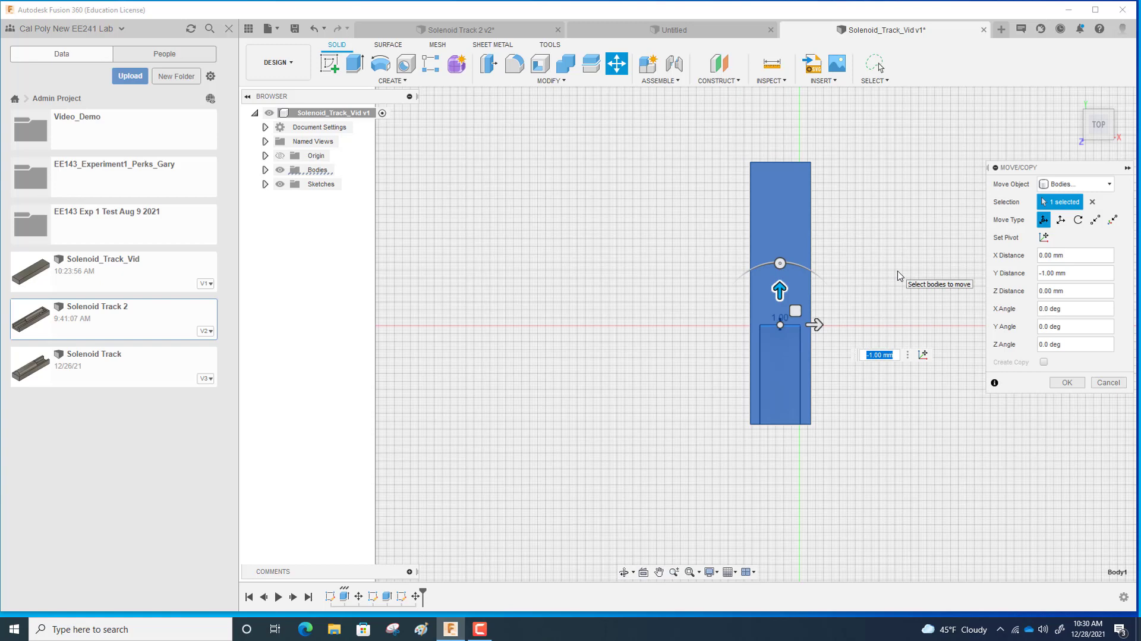
{"action": "left_click", "coordinate": [1065, 382]}
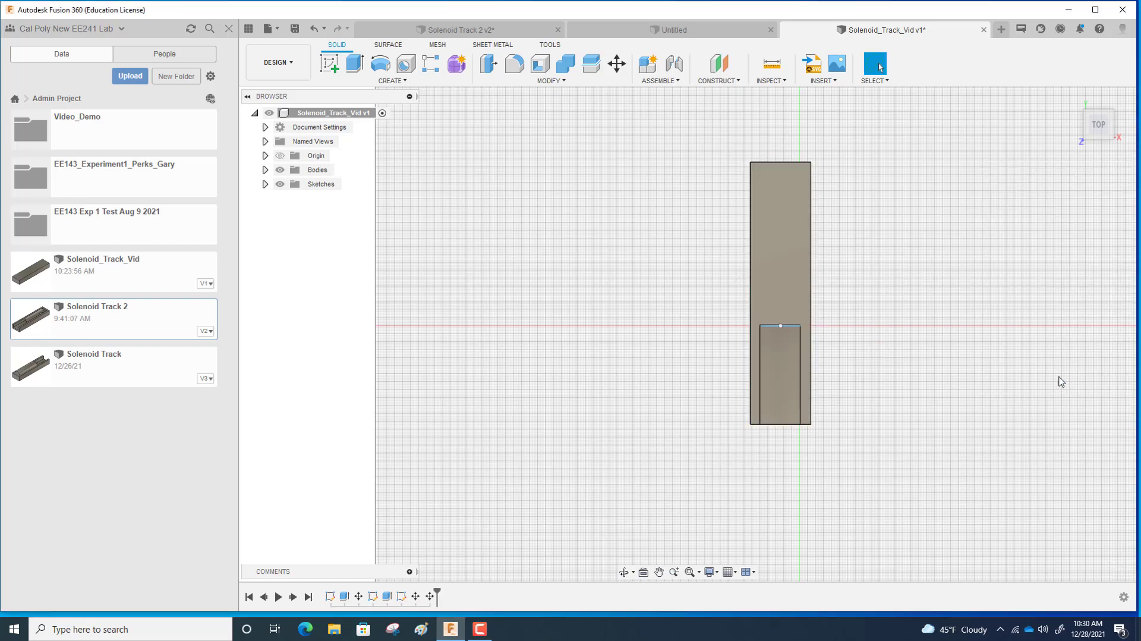
Extrude the circle profile 3.75 in into the solid part of the block as a Cut
{"action": "mouse_move", "coordinate": [1077, 117]}
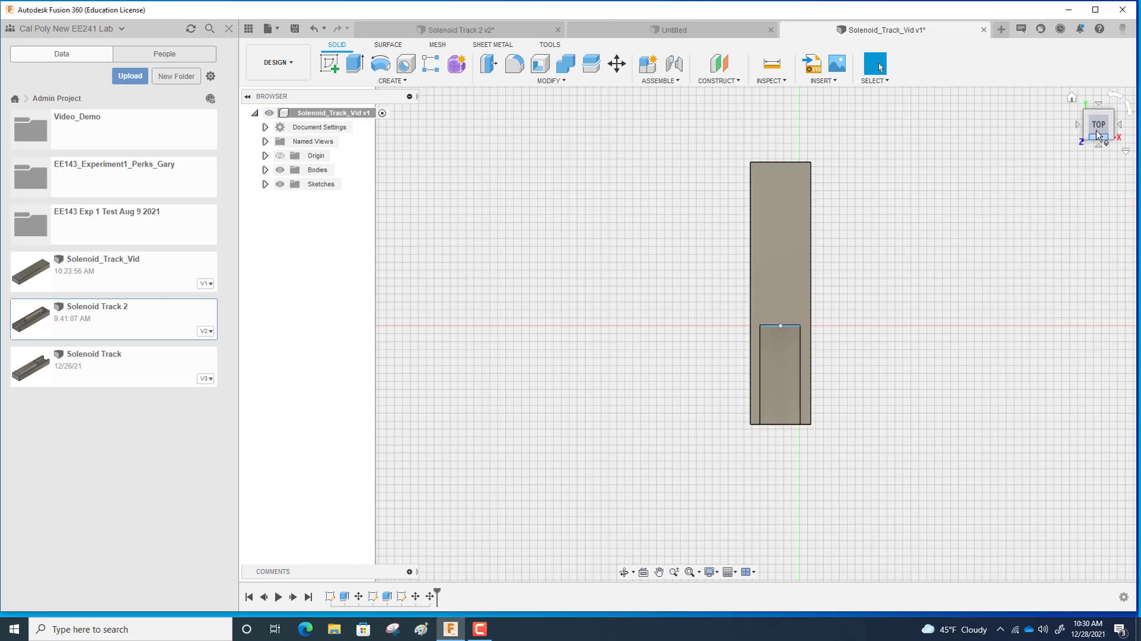
{"action": "left_click", "coordinate": [1071, 97]}
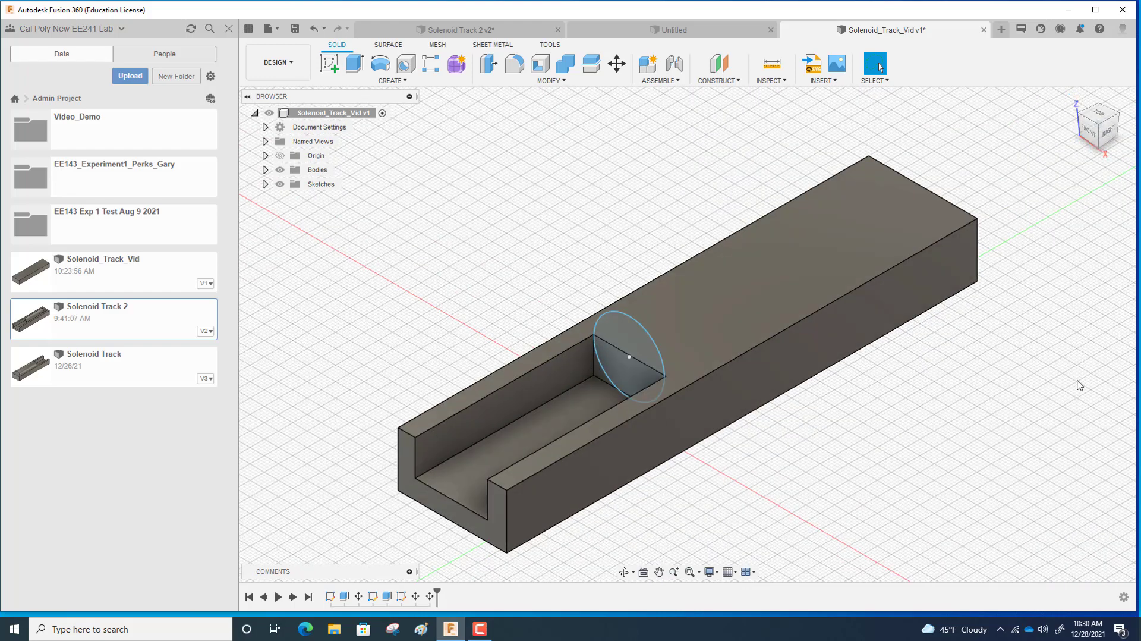
{"action": "left_click", "coordinate": [632, 353]}
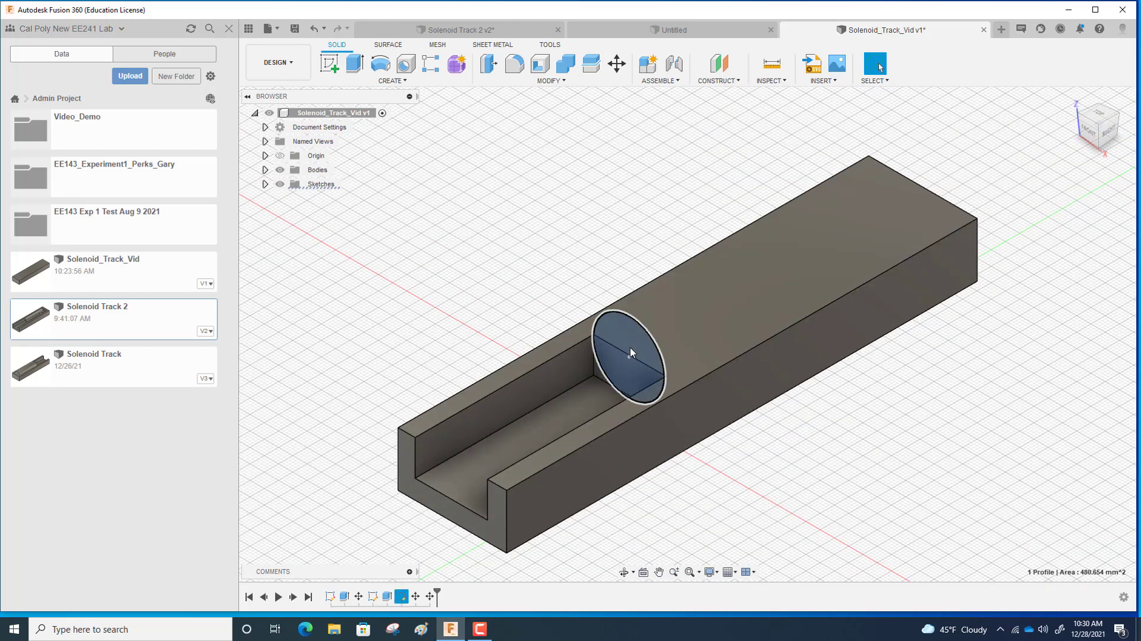
{"action": "left_click", "coordinate": [353, 67]}
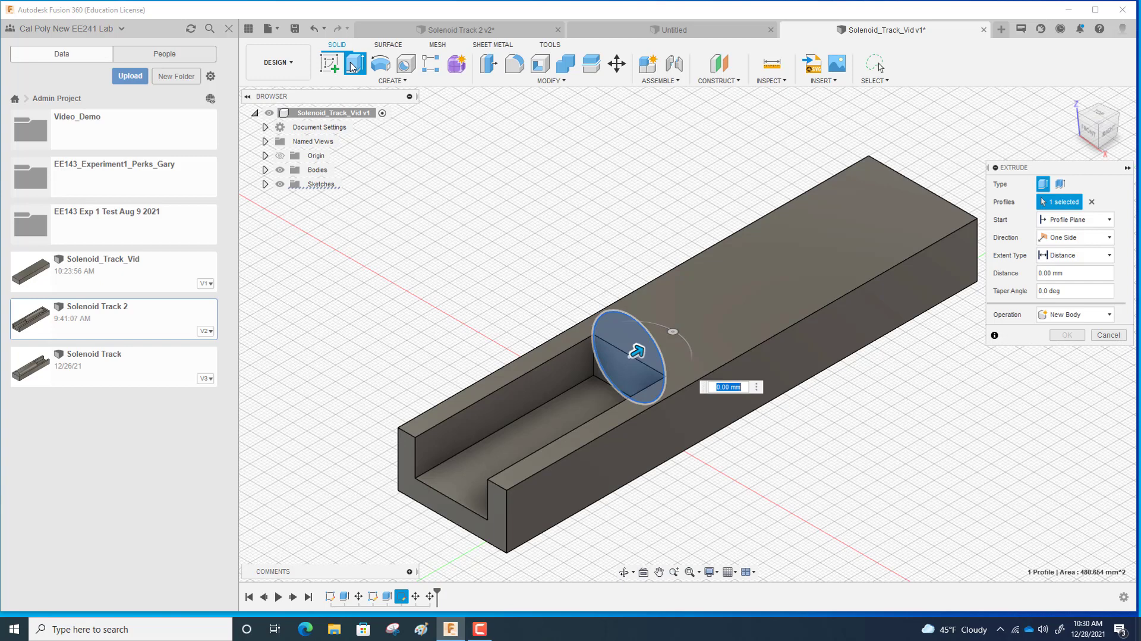
{"action": "type", "text": "3"}
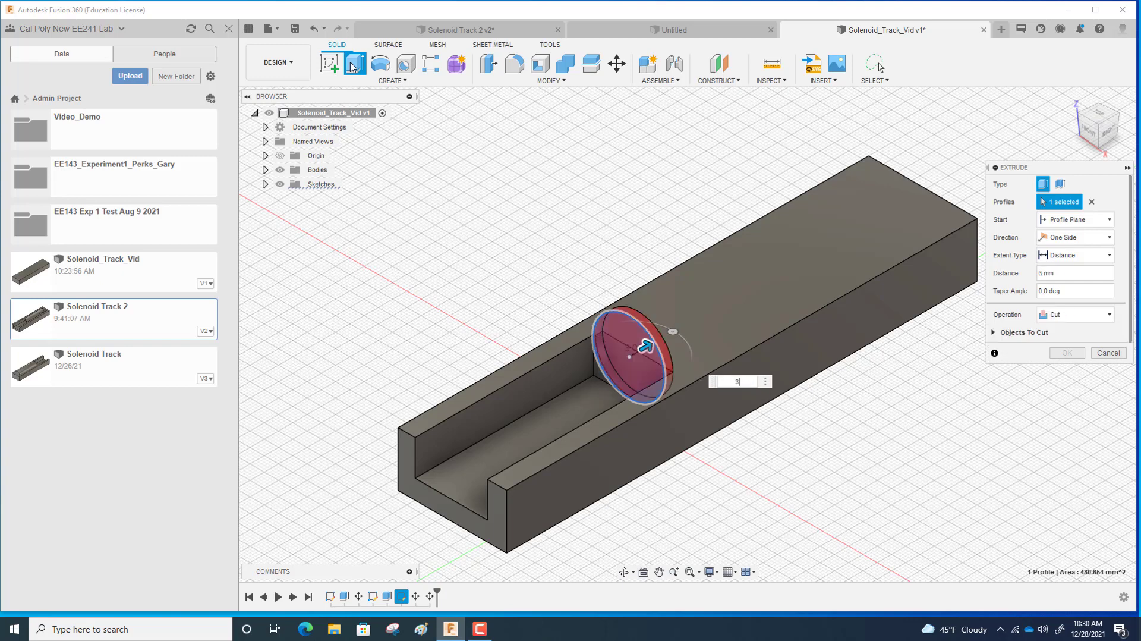
{"action": "type", "text": ".75 in"}
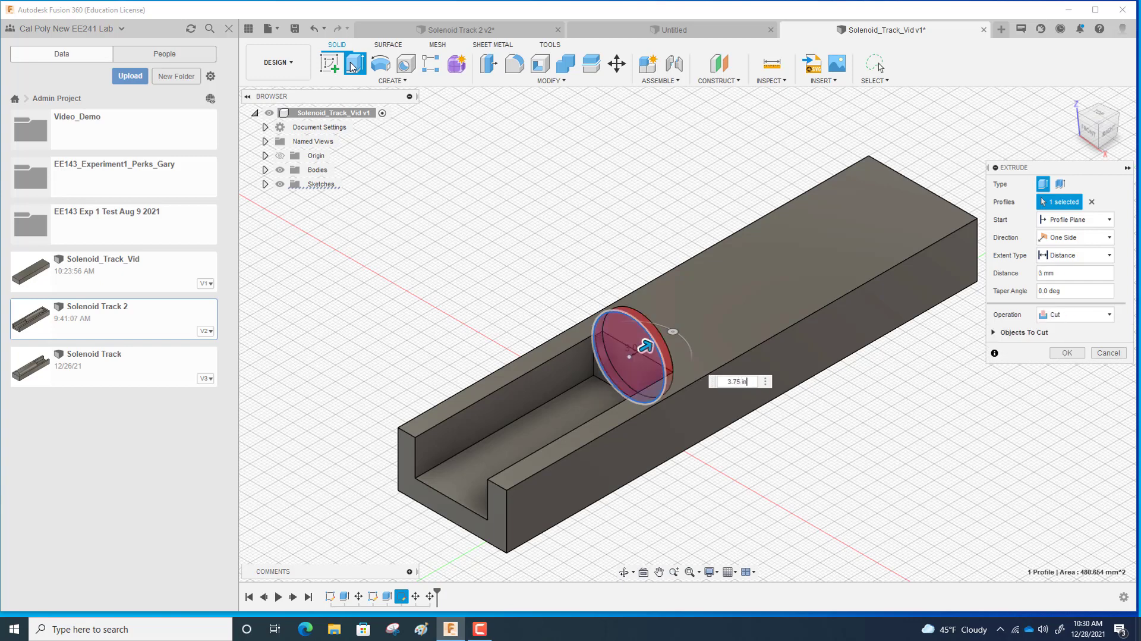
{"action": "key", "text": "Return"}
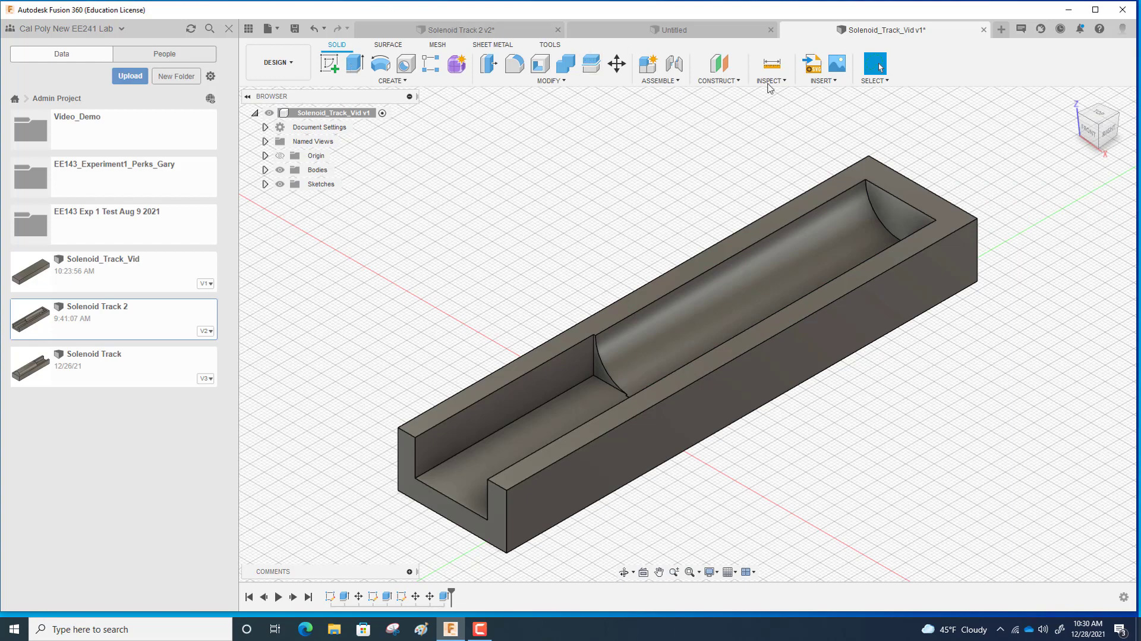
{"action": "mouse_move", "coordinate": [1100, 120]}
{"action": "left_mouse_down"}
{"action": "mouse_move", "coordinate": [1130, 132]}
{"action": "mouse_move", "coordinate": [1118, 78]}
{"action": "mouse_move", "coordinate": [1117, 119]}
{"action": "mouse_move", "coordinate": [1081, 119]}
{"action": "mouse_move", "coordinate": [1071, 136]}
{"action": "mouse_move", "coordinate": [1099, 124]}
{"action": "left_mouse_up"}
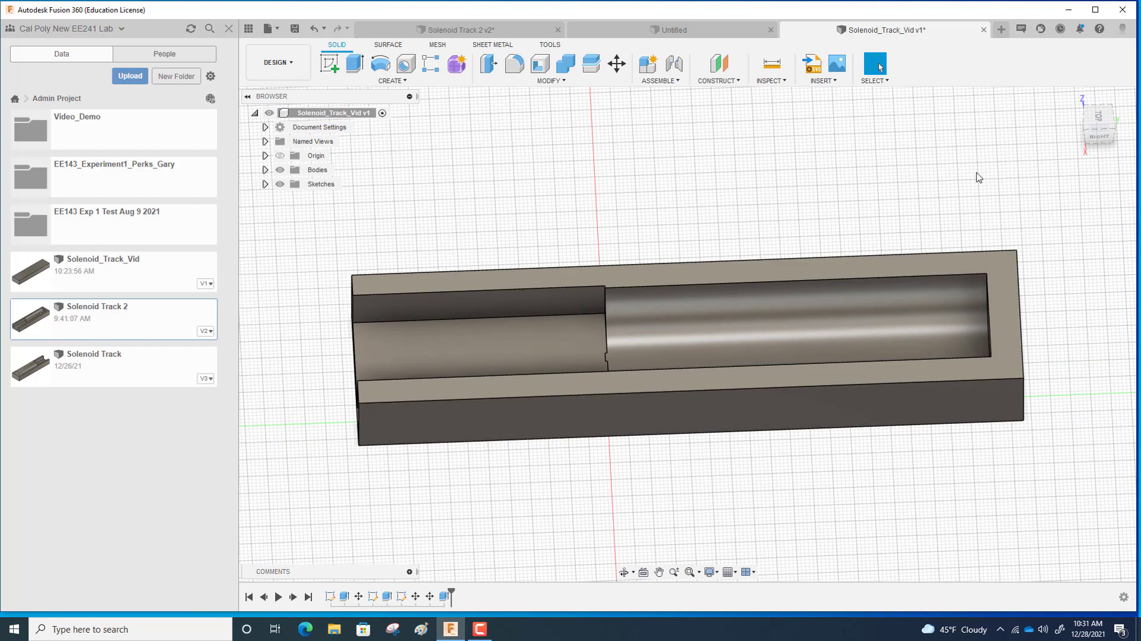
{"action": "left_click", "coordinate": [1100, 138]}
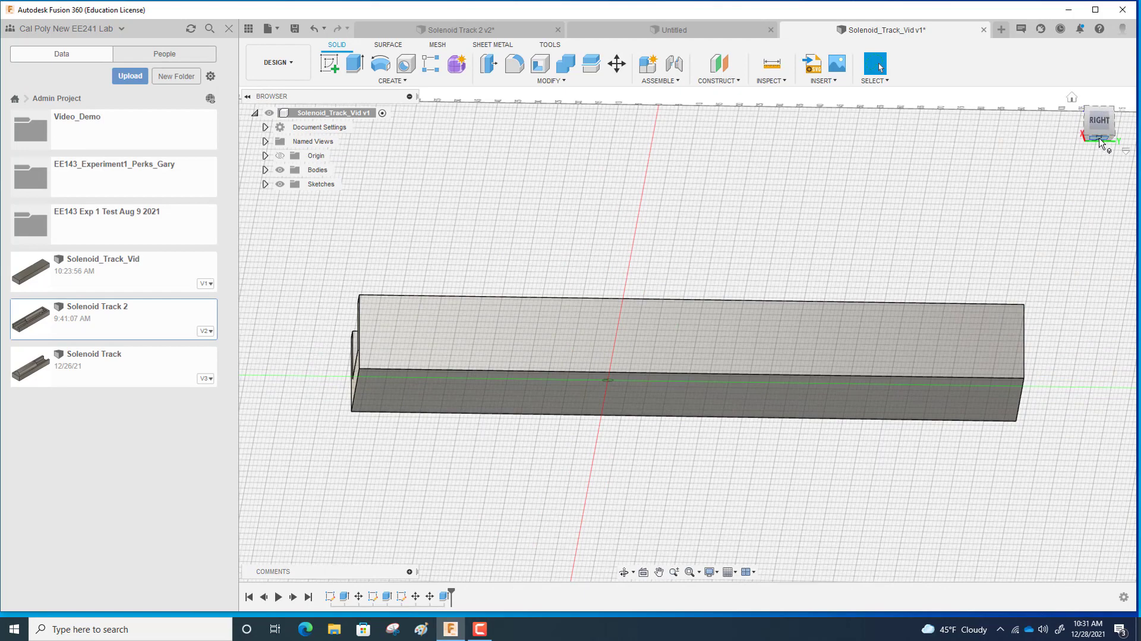
{"action": "left_click", "coordinate": [1100, 141]}
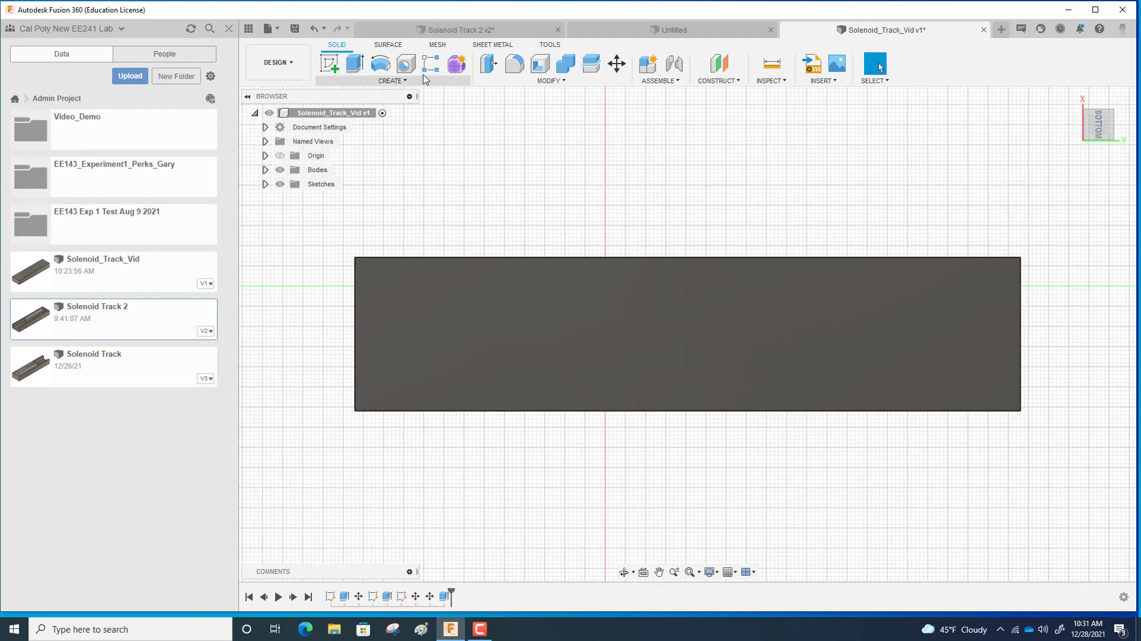
{"action": "left_click", "coordinate": [406, 66]}
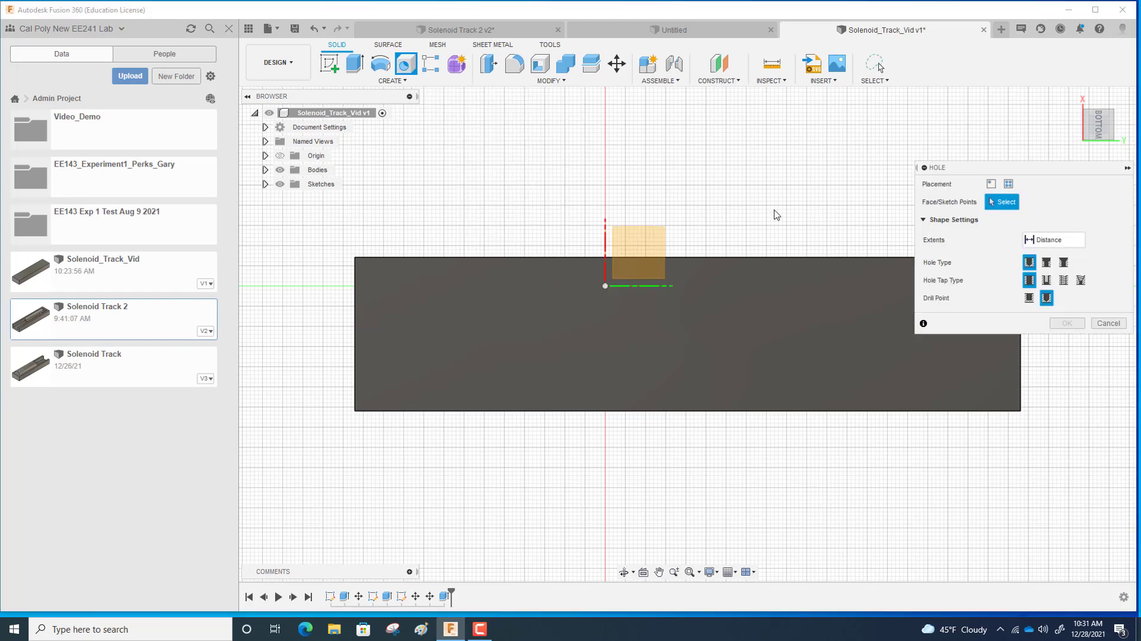
{"action": "left_click", "coordinate": [648, 253]}
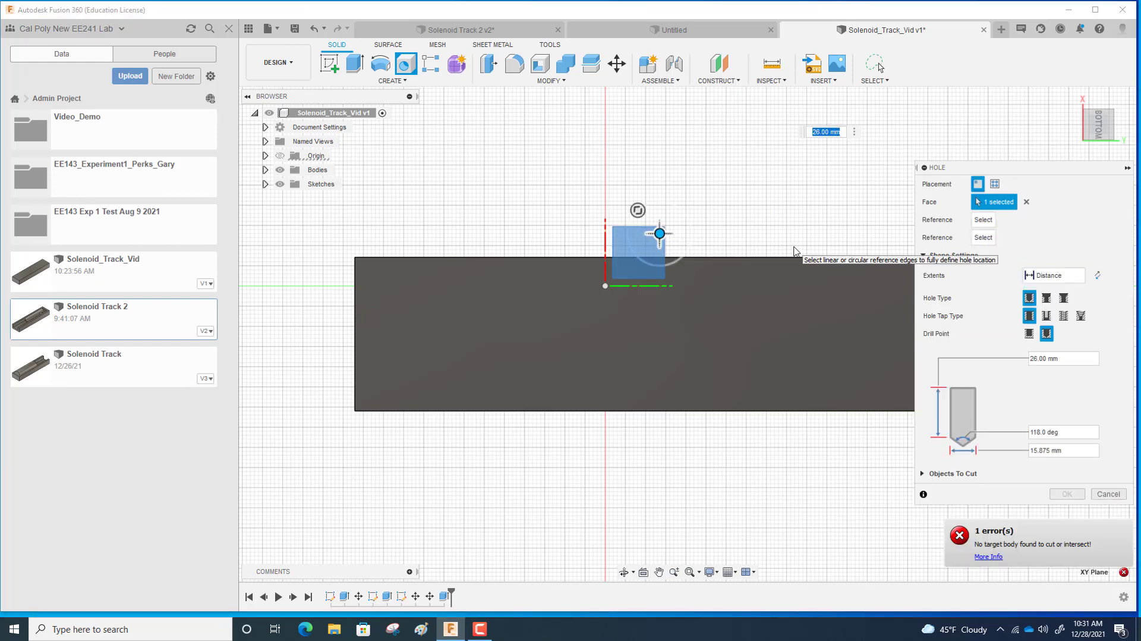
{"action": "left_click", "coordinate": [1067, 450]}
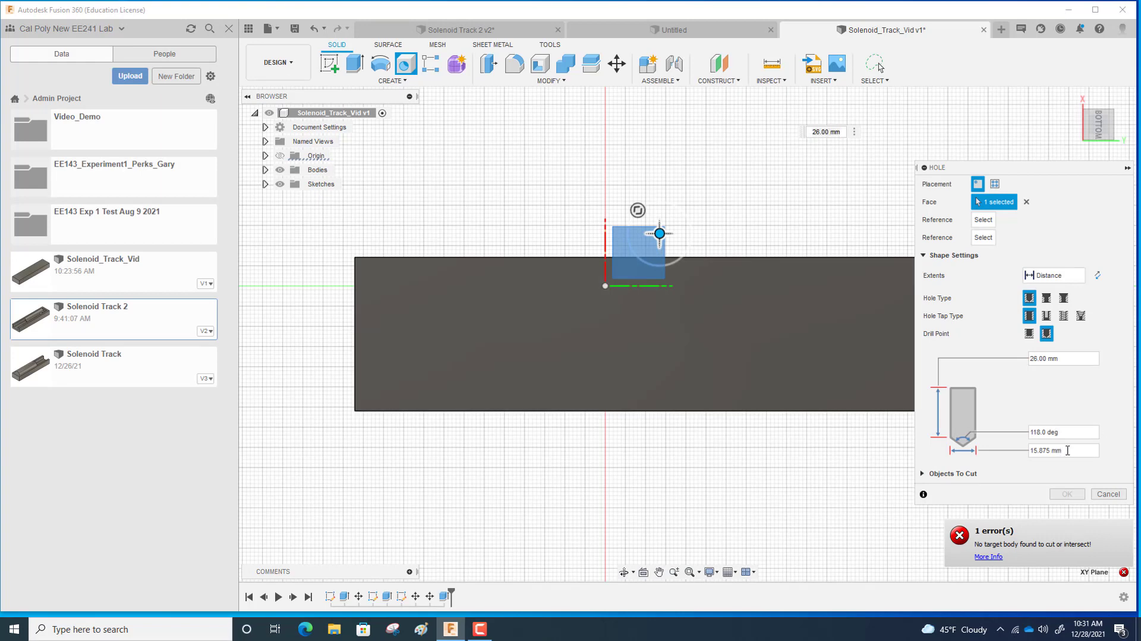
{"action": "key", "text": "BackSpace"}
{"action": "key", "text": "BackSpace"}
{"action": "key", "text": "BackSpace"}
{"action": "key", "text": "BackSpace"}
{"action": "key", "text": "BackSpace"}
{"action": "key", "text": "BackSpace"}
{"action": "key", "text": "BackSpace"}
{"action": "key", "text": "BackSpace"}
{"action": "left_click", "coordinate": [962, 538]}
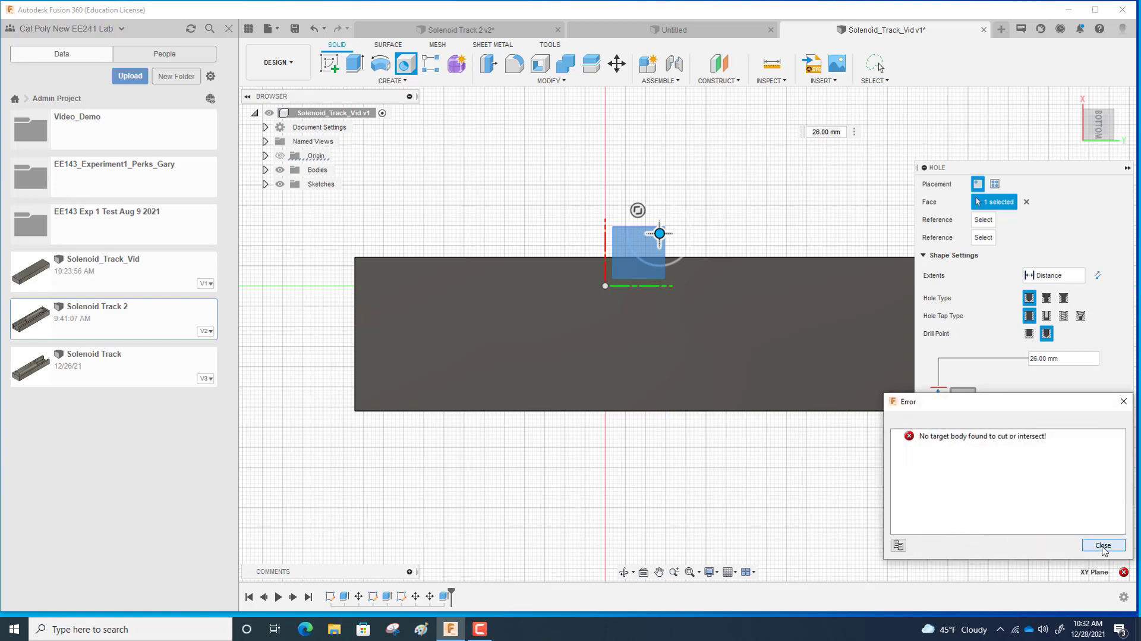
{"action": "left_click", "coordinate": [1103, 545]}
{"action": "left_click", "coordinate": [1104, 500]}
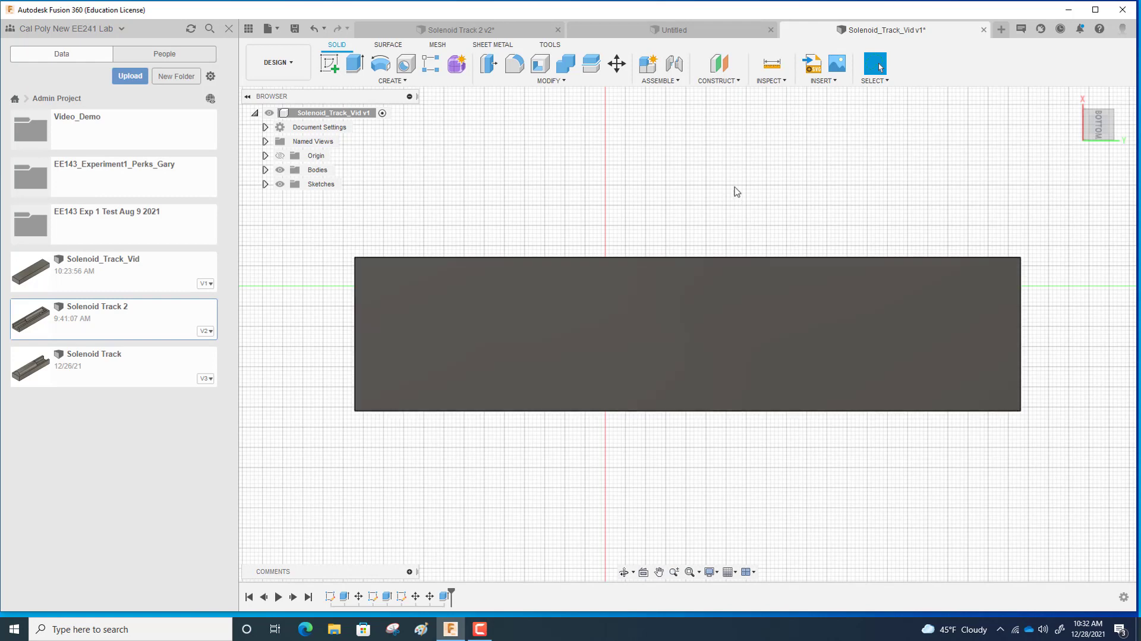
Viewing the underside, move the block body by an X Distance of -24 mm so it covers the origin
{"action": "left_click", "coordinate": [617, 63]}
{"action": "left_click", "coordinate": [716, 286]}
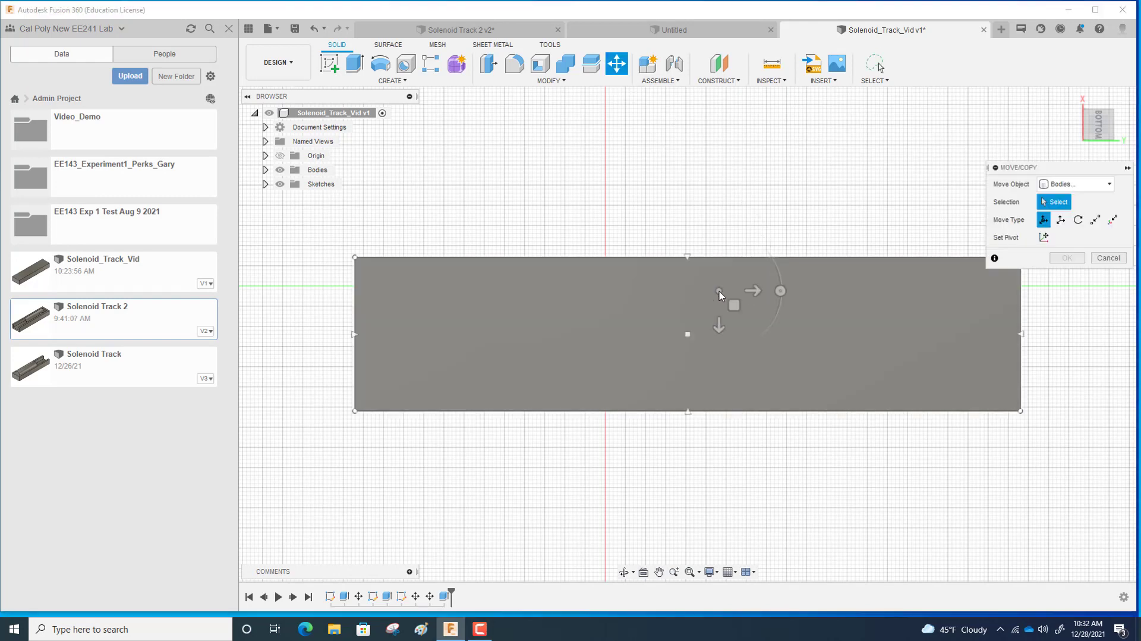
{"action": "left_click", "coordinate": [720, 296]}
{"action": "left_click_drag", "start_coordinate": [720, 325], "coordinate": [728, 207]}
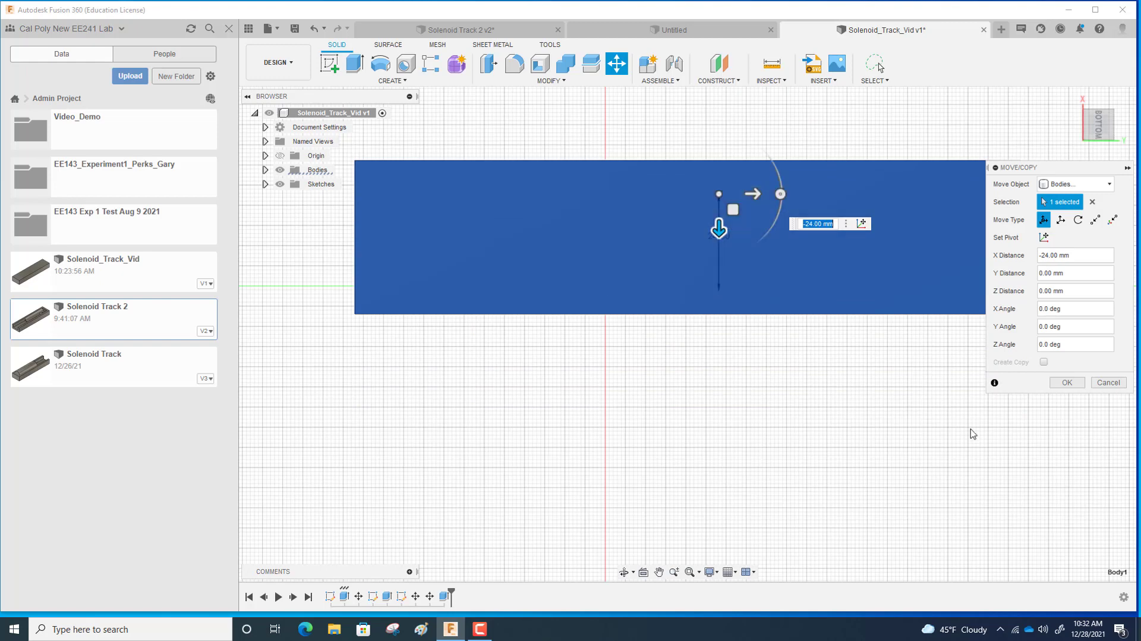
{"action": "left_click", "coordinate": [1067, 383]}
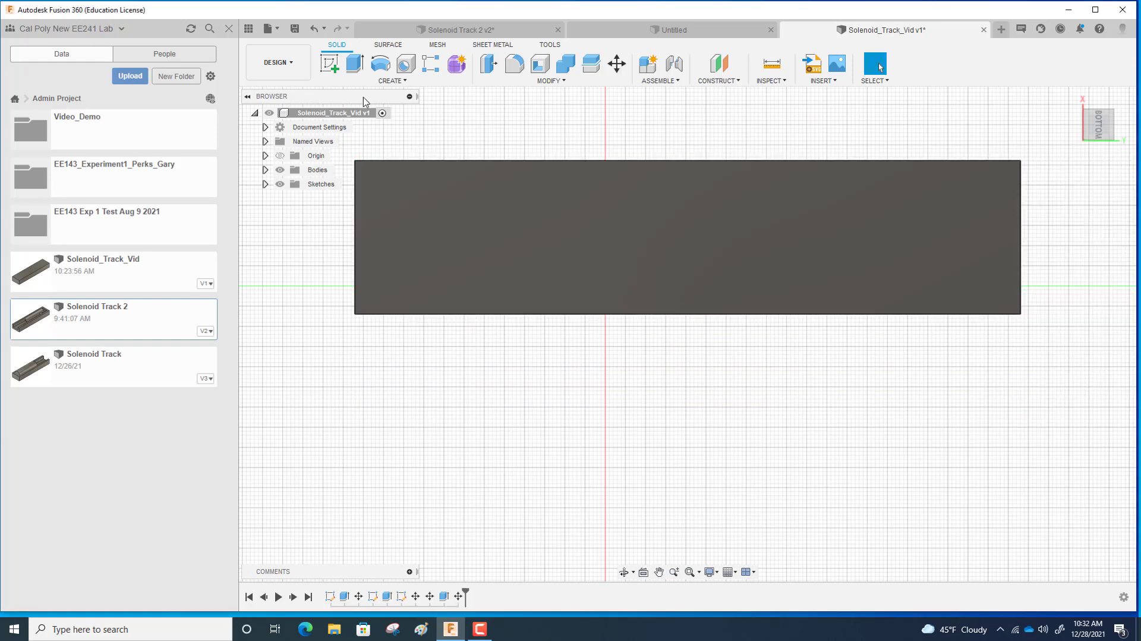
Start a hole on the XY plane and position its centre near the block's closed end, about midway across the width
{"action": "left_click", "coordinate": [407, 64]}
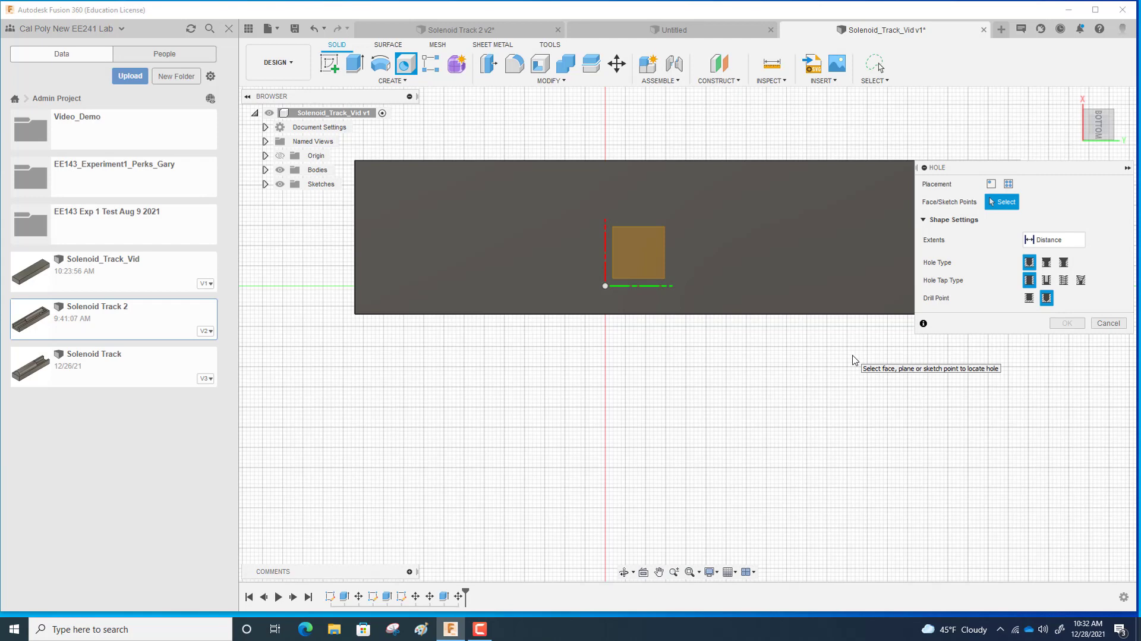
{"action": "left_click", "coordinate": [634, 266]}
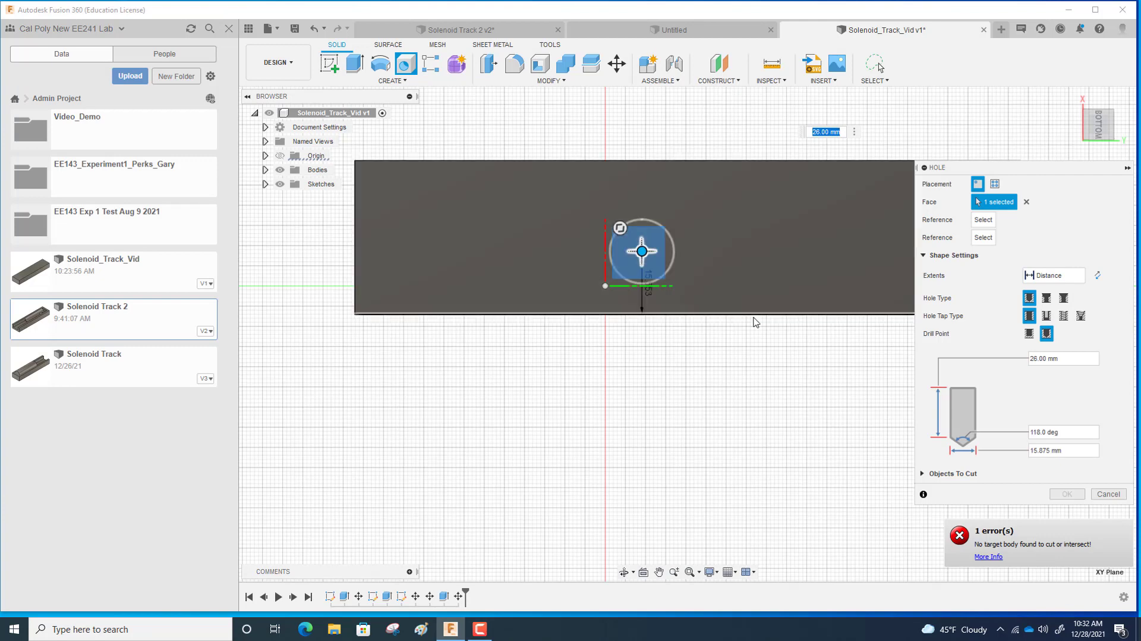
{"action": "left_click_drag", "start_coordinate": [641, 252], "coordinate": [813, 243]}
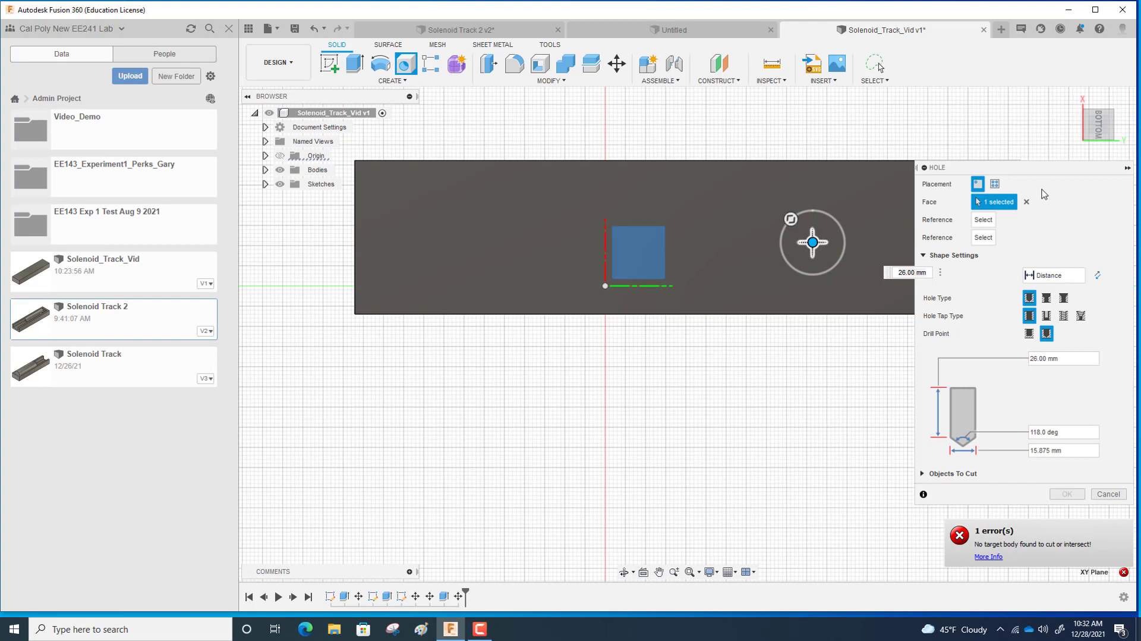
{"action": "left_click_drag", "start_coordinate": [1037, 174], "coordinate": [868, 382]}
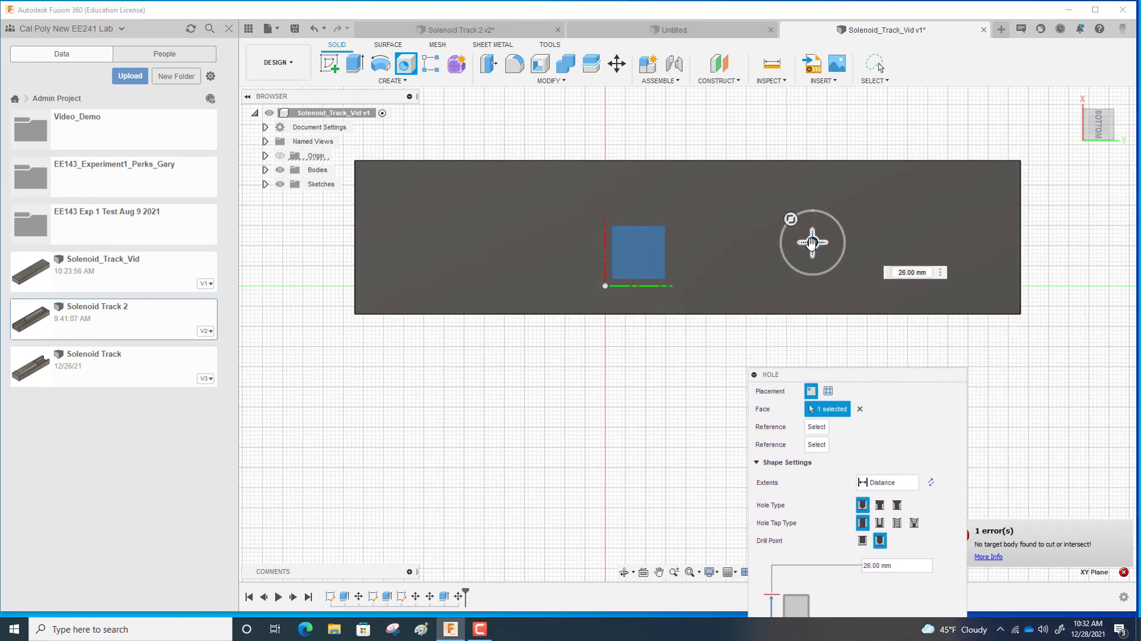
{"action": "left_click_drag", "start_coordinate": [813, 242], "coordinate": [928, 237]}
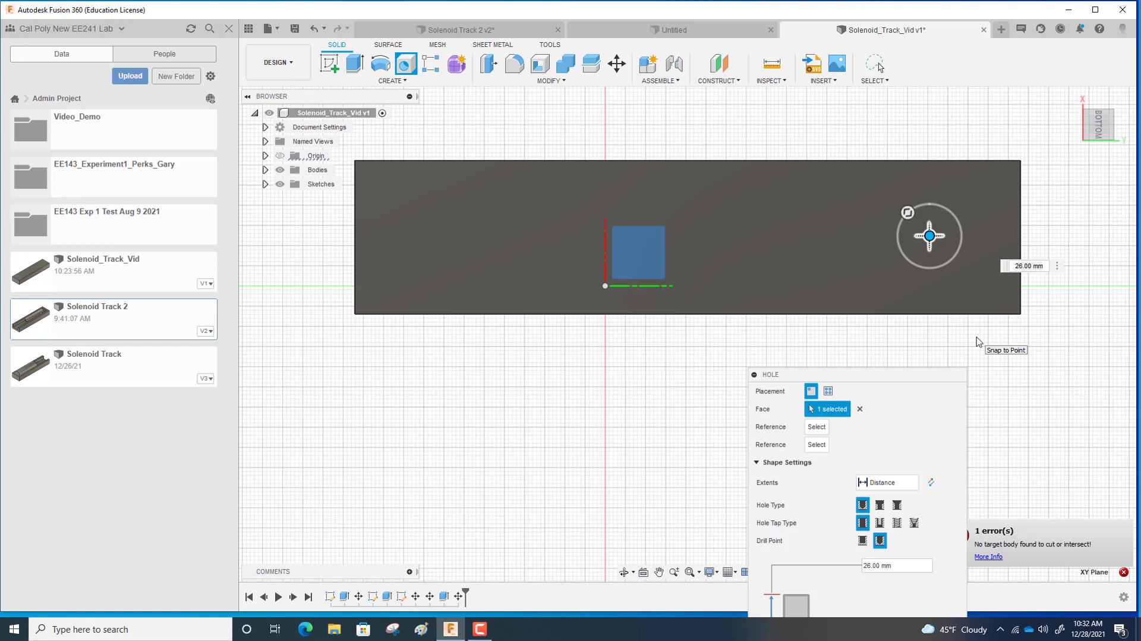
Try to give the hole on the XY plane a depth of 0.625 in and open the error details
{"action": "left_click_drag", "start_coordinate": [884, 376], "coordinate": [786, 256]}
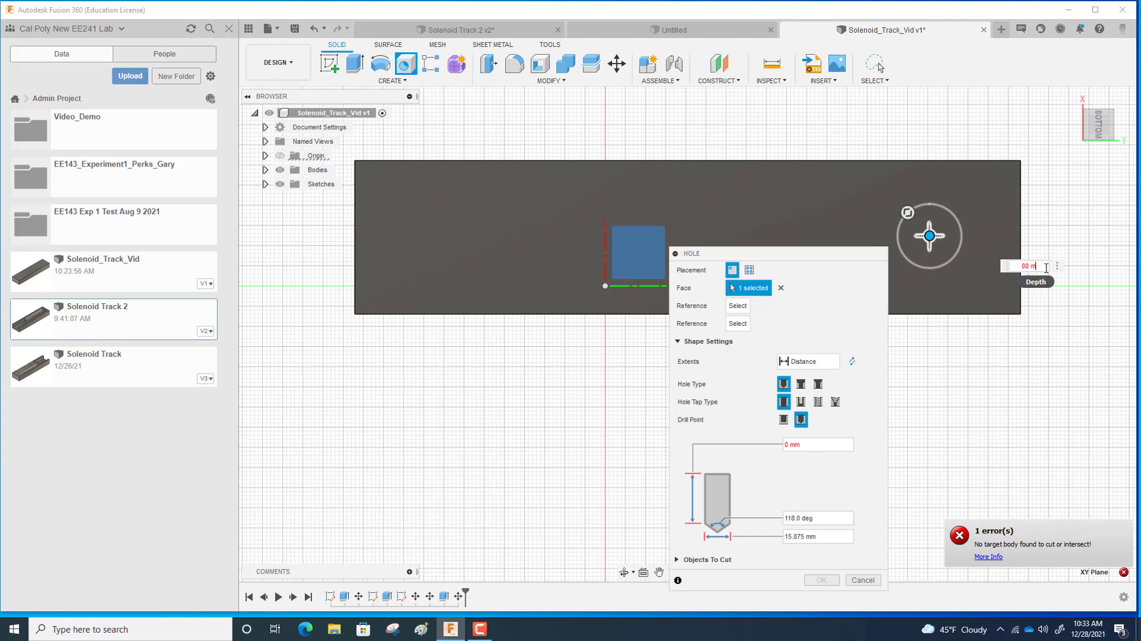
{"action": "key", "text": "BackSpace"}
{"action": "key", "text": "BackSpace"}
{"action": "key", "text": "BackSpace"}
{"action": "type", "text": "5 in"}
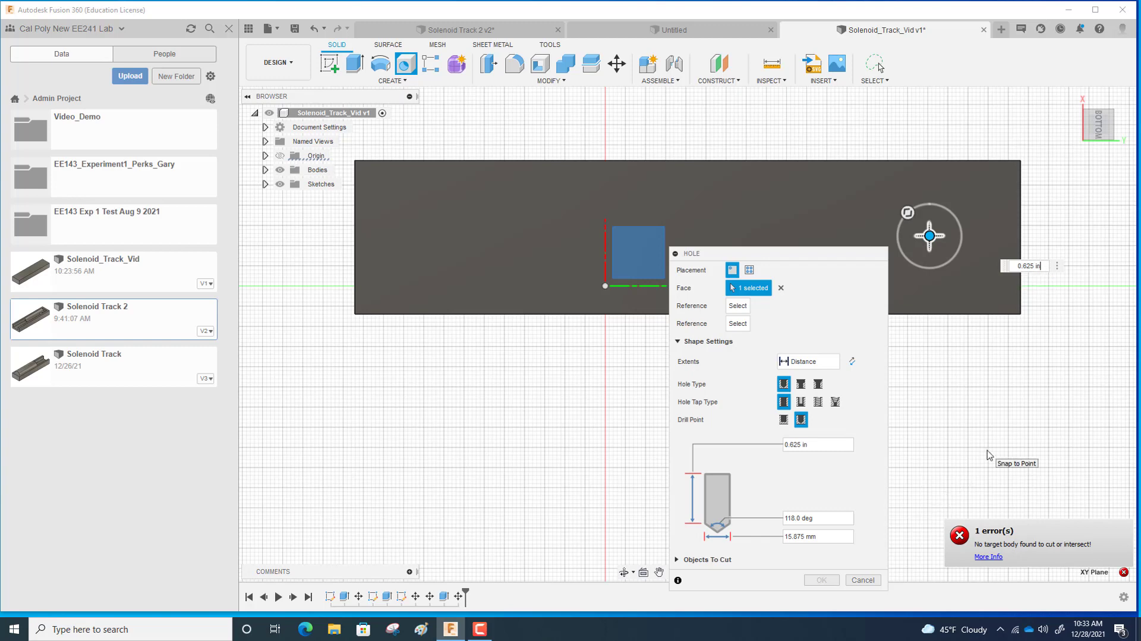
{"action": "left_click", "coordinate": [960, 537]}
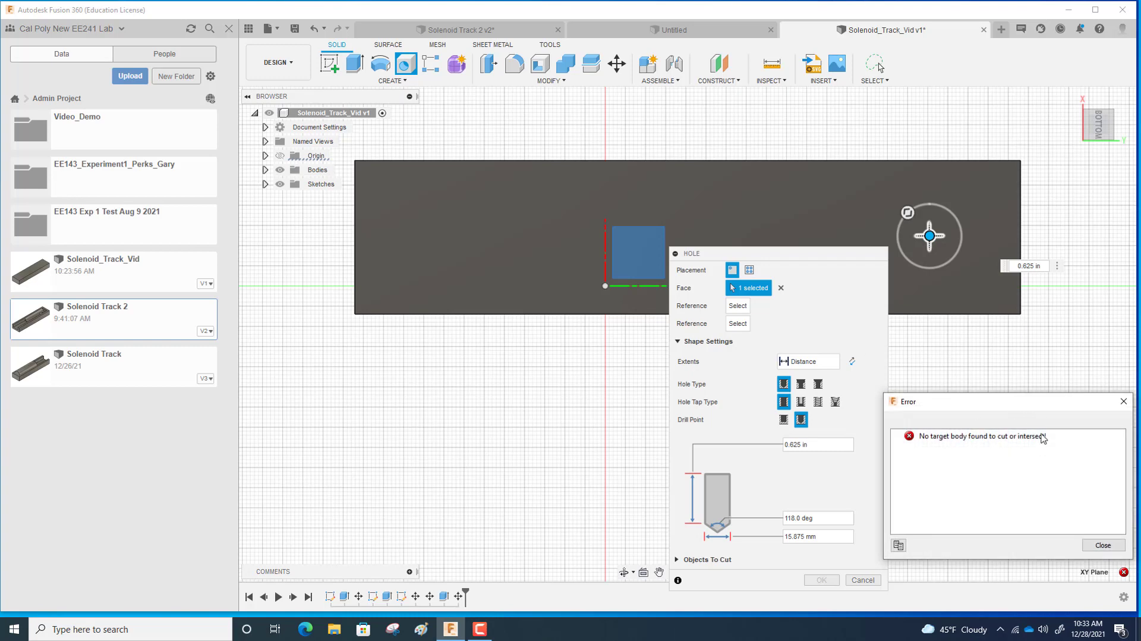
{"action": "left_click", "coordinate": [1096, 546]}
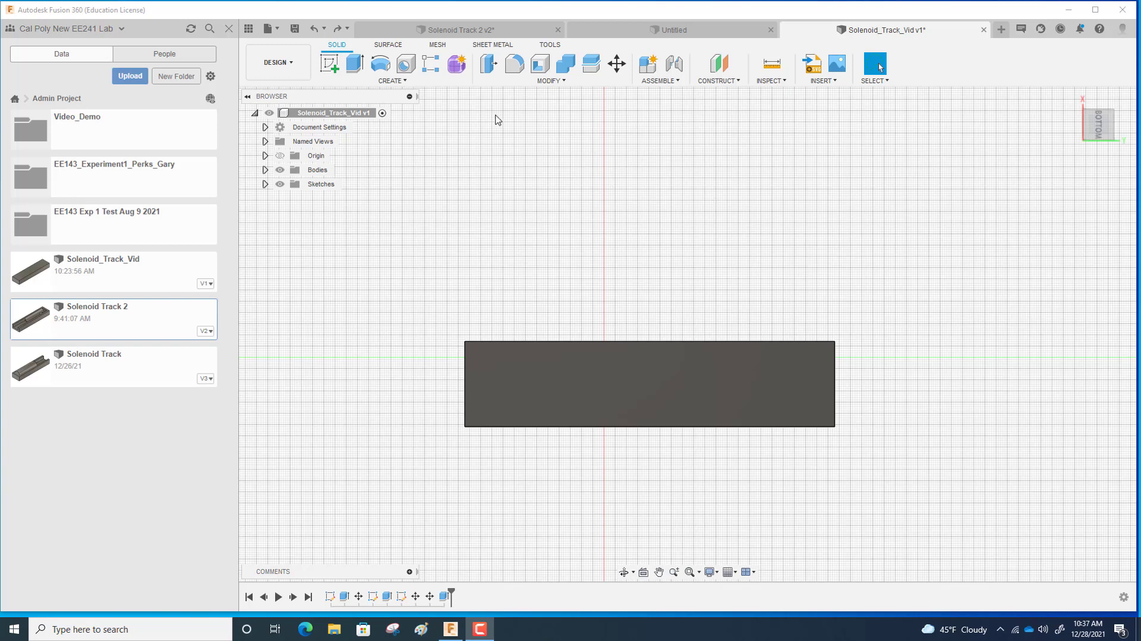
Try a hole on the block's underside face toward the closed end, editing its diameter, and undo it
{"action": "left_click", "coordinate": [408, 70]}
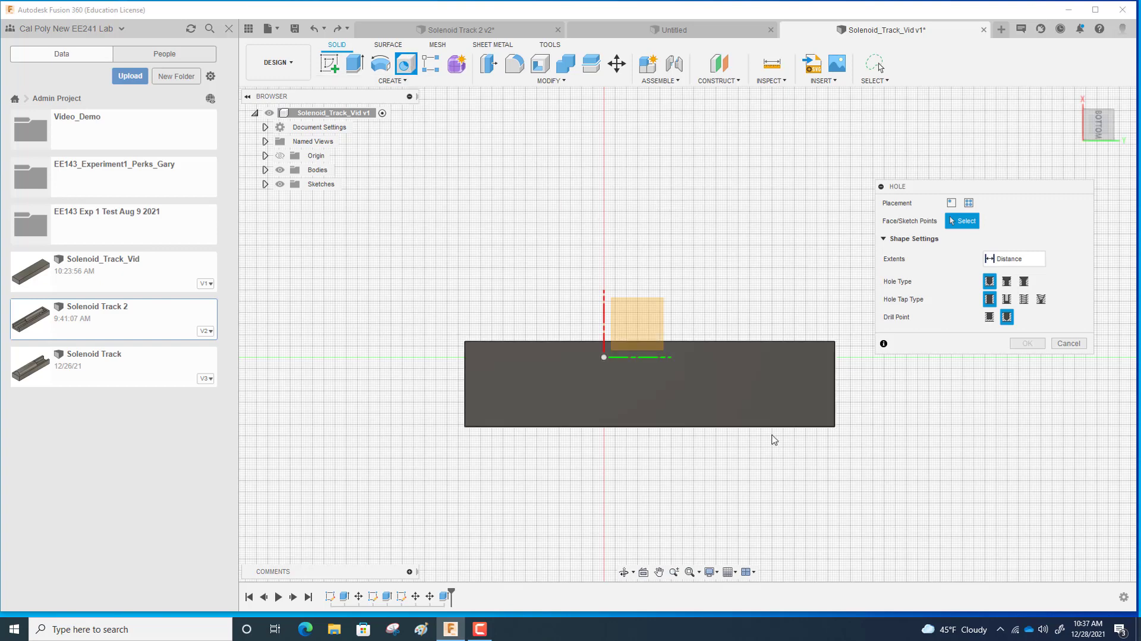
{"action": "left_click", "coordinate": [758, 388]}
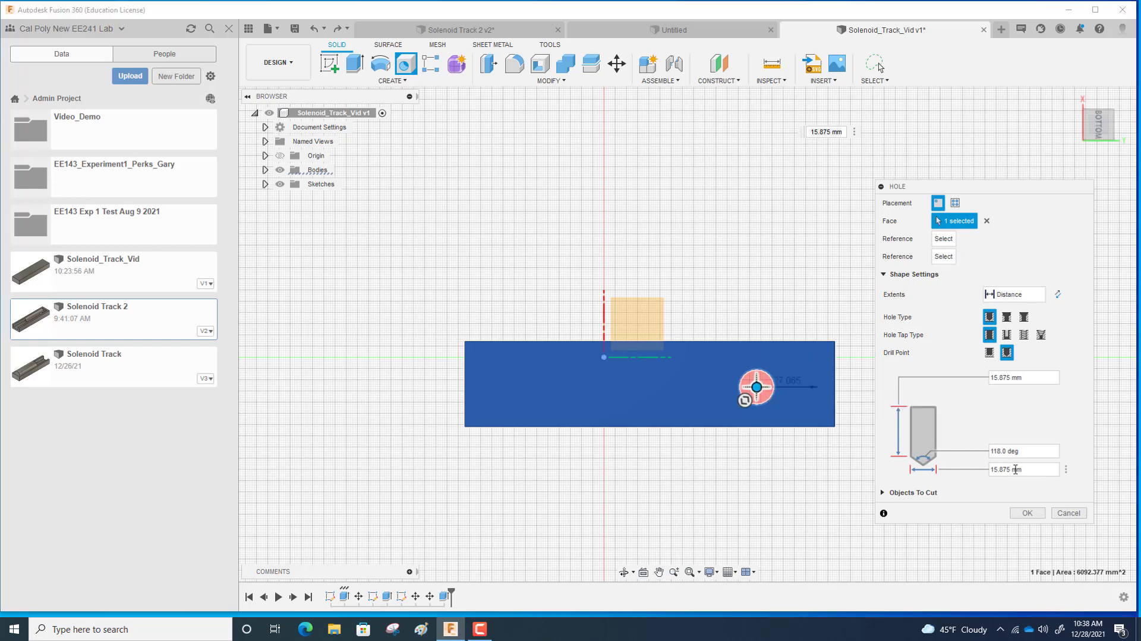
{"action": "key", "text": "BackSpace"}
{"action": "key", "text": "BackSpace"}
{"action": "key", "text": "BackSpace"}
{"action": "key", "text": "BackSpace"}
{"action": "key", "text": "BackSpace"}
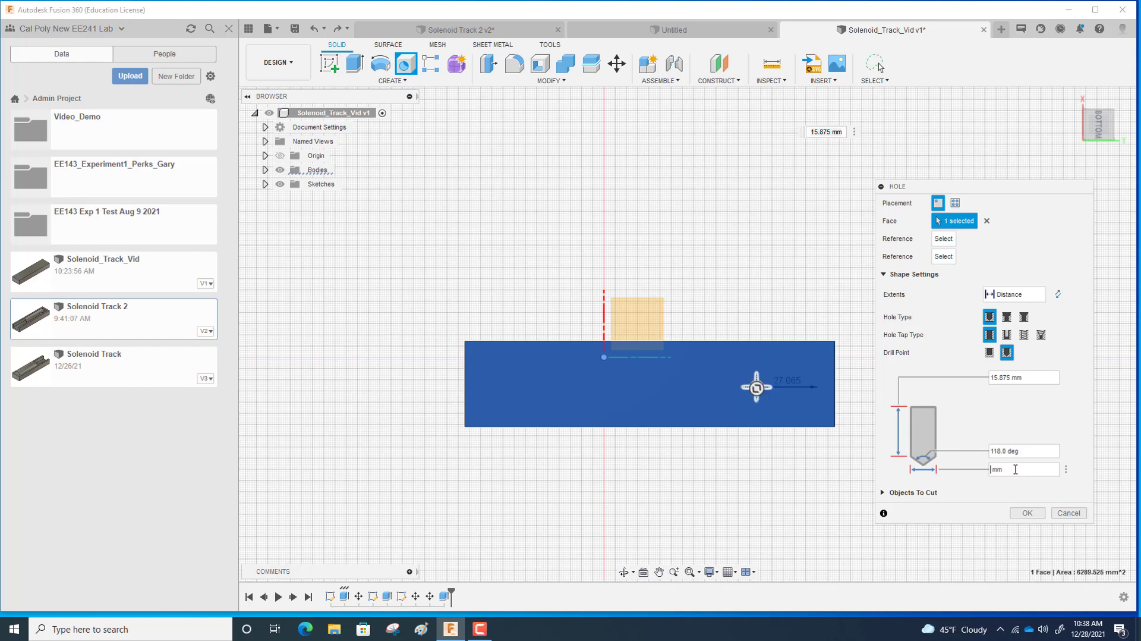
{"action": "type", "text": "0."}
{"action": "key", "text": "BackSpace"}
{"action": "left_click", "coordinate": [1025, 514]}
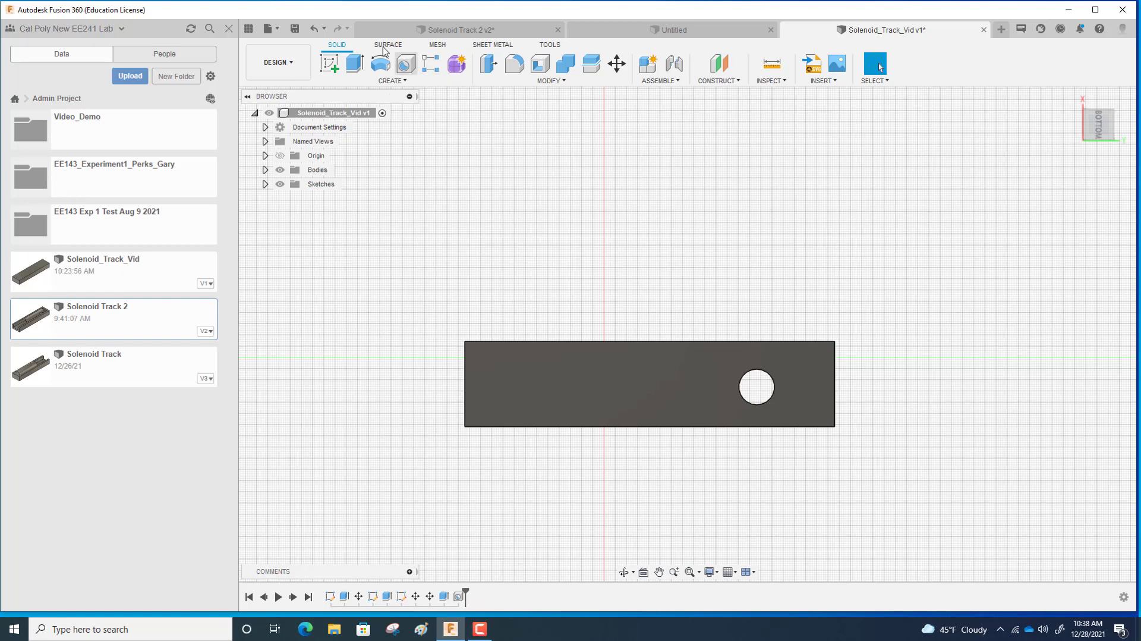
{"action": "left_click", "coordinate": [311, 31]}
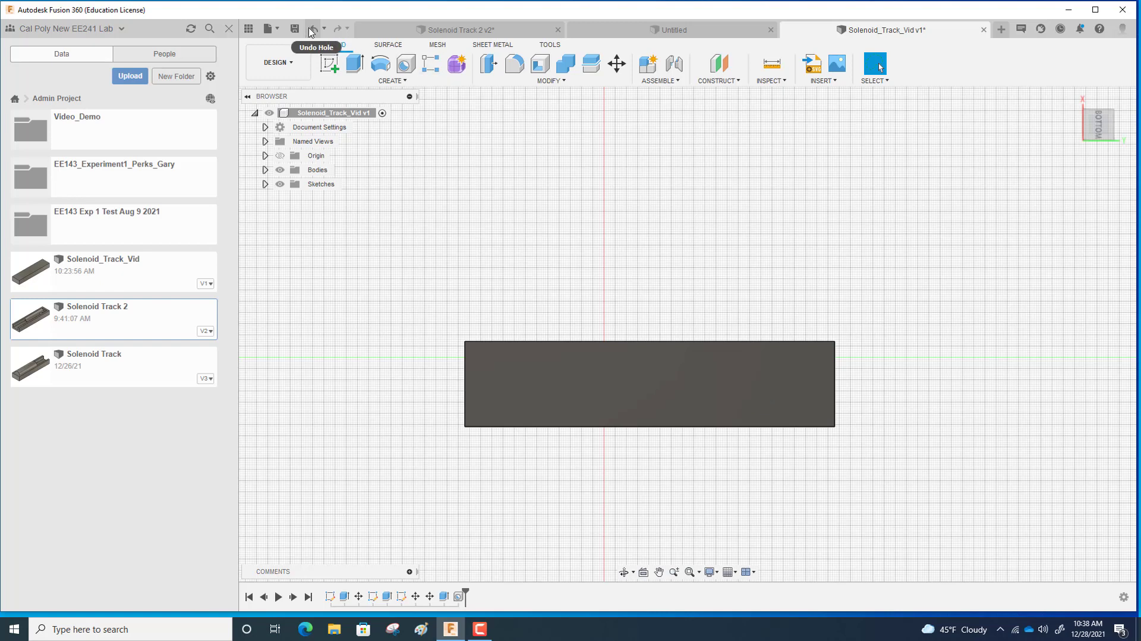
Start a new hole on the block's underside face and position its centre near the closed end, about midway across the width
{"action": "left_click", "coordinate": [407, 65]}
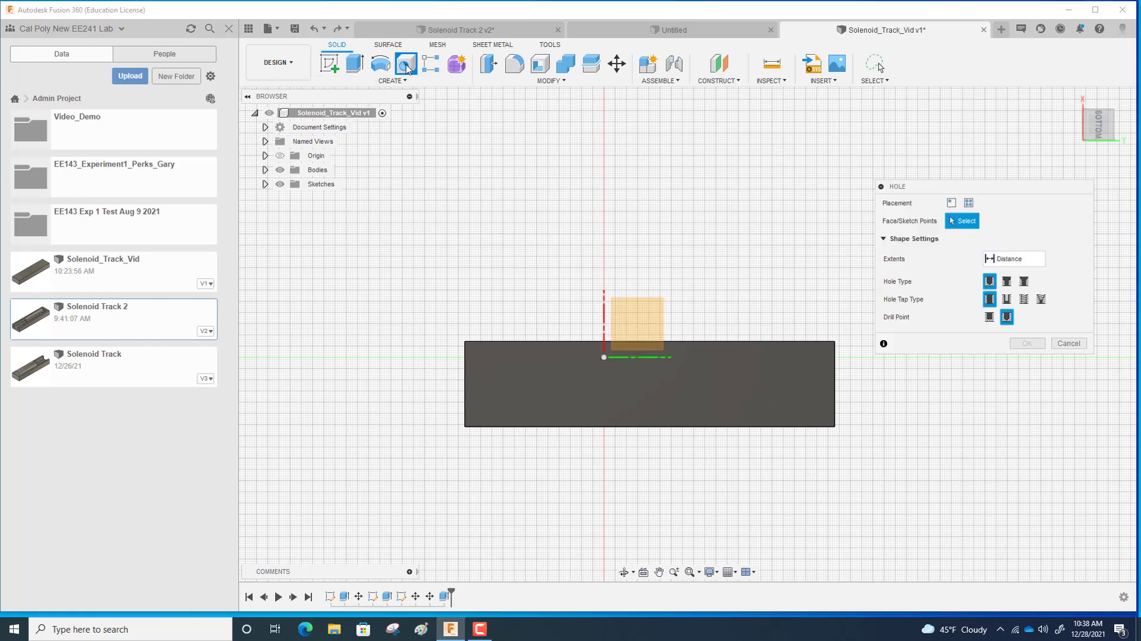
{"action": "left_click", "coordinate": [730, 393]}
{"action": "left_click_drag", "start_coordinate": [733, 393], "coordinate": [779, 384]}
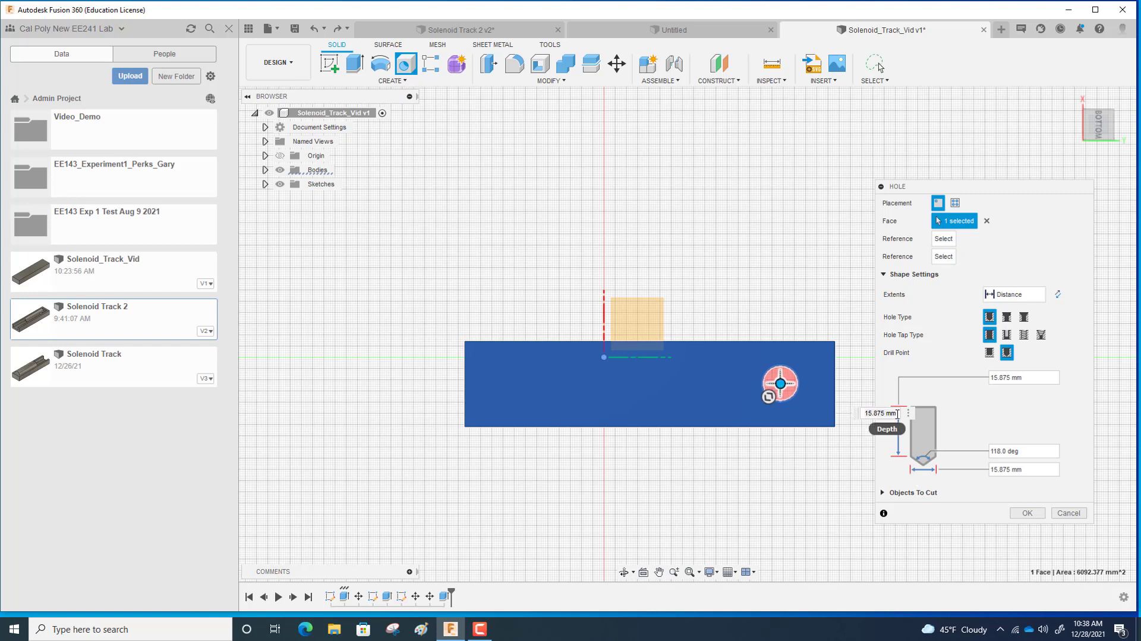
Set the hole's depth to 0.625 in and create the hole
{"action": "key", "text": "BackSpace"}
{"action": "key", "text": "BackSpace"}
{"action": "key", "text": "BackSpace"}
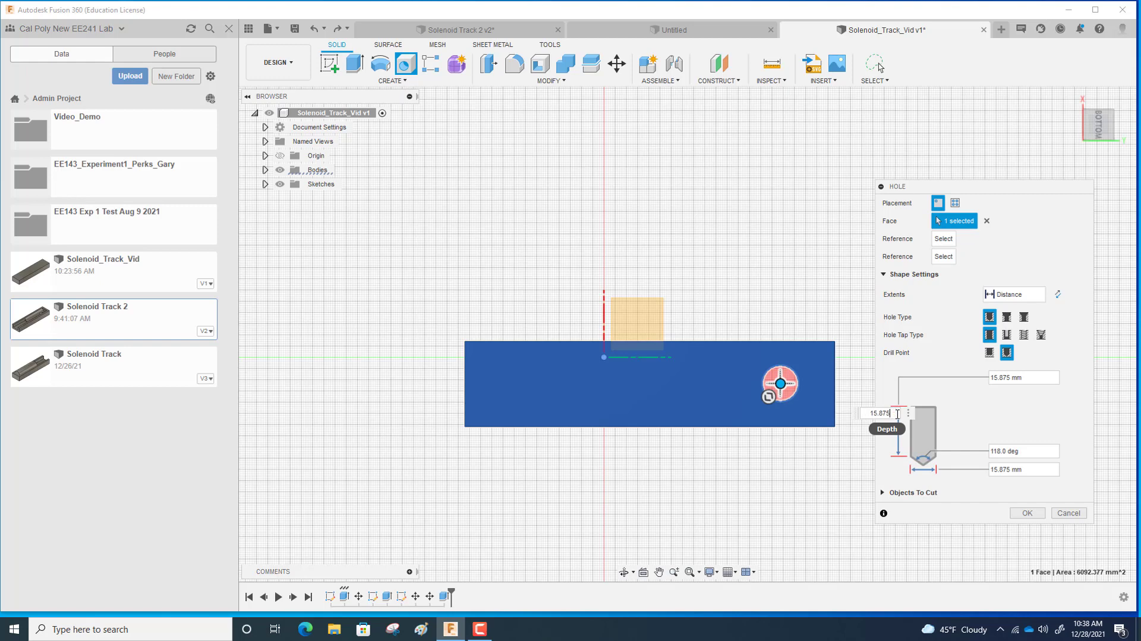
{"action": "type", "text": "0.6"}
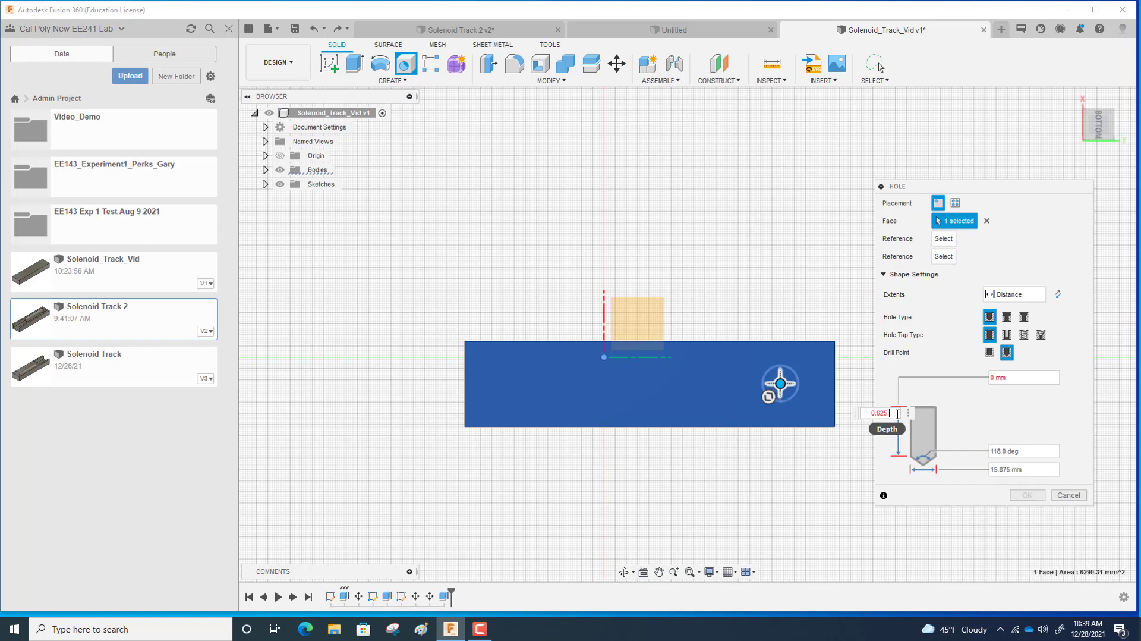
{"action": "type", "text": "25"}
{"action": "key", "text": "Return"}
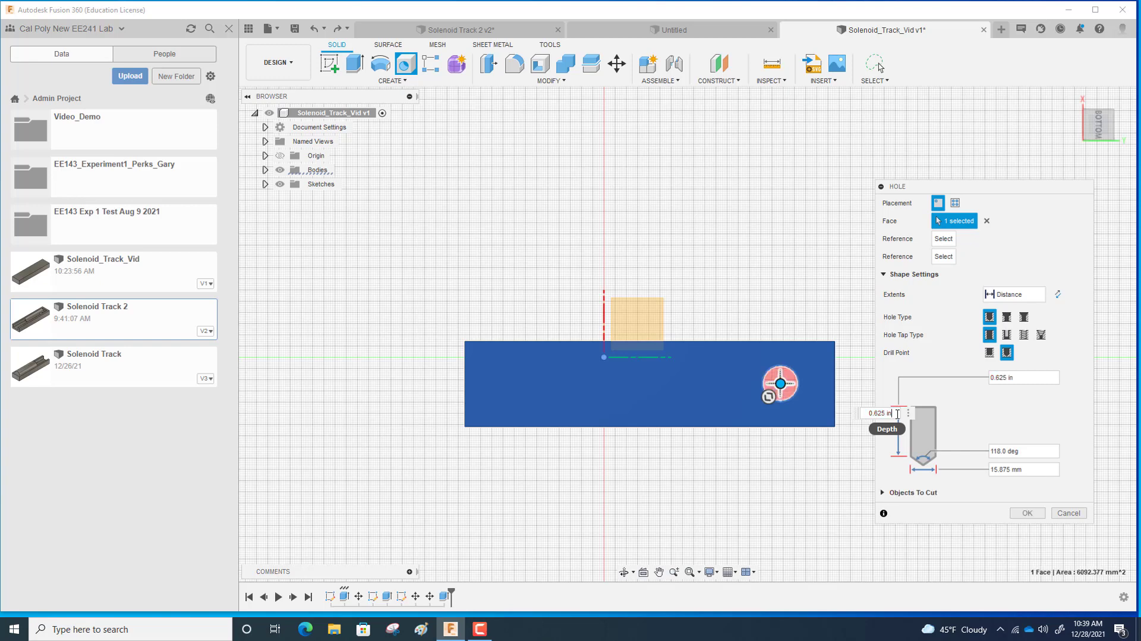
{"action": "left_click", "coordinate": [1027, 512]}
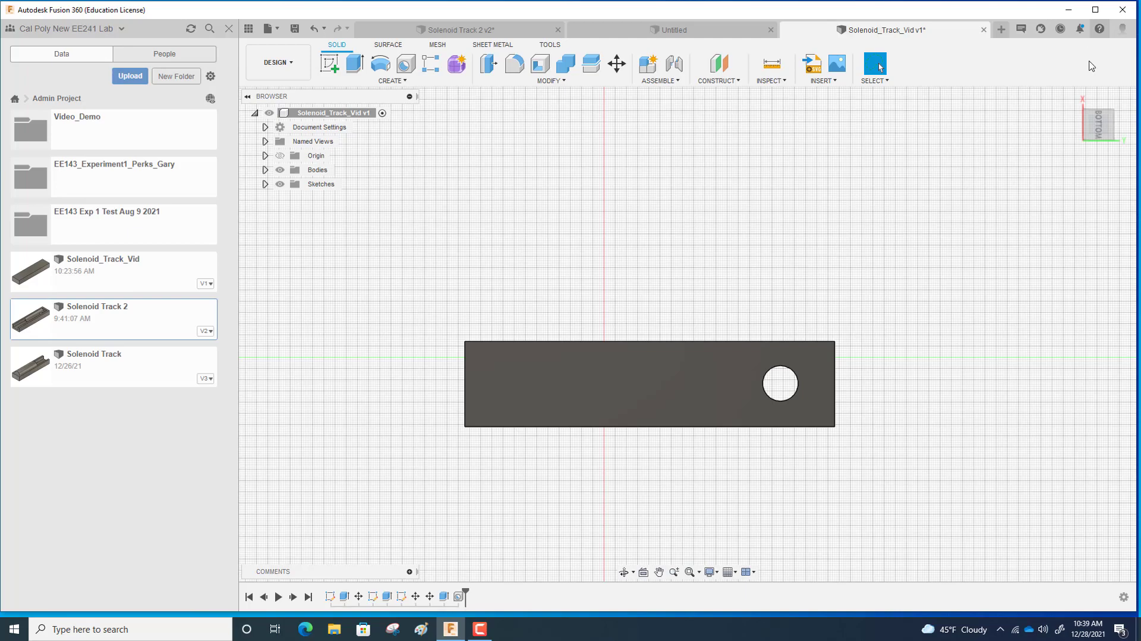
Examine the track from above and at an angle, checking where the hole enters the round trough near the closed end
{"action": "left_click", "coordinate": [1073, 98]}
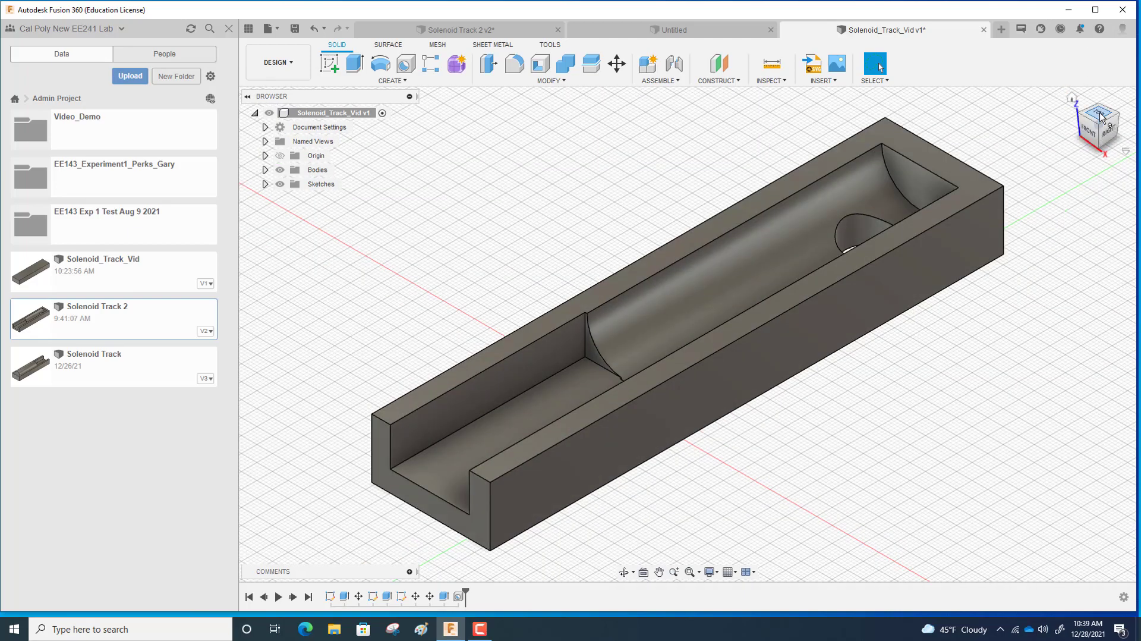
{"action": "mouse_move", "coordinate": [1104, 120]}
{"action": "left_mouse_down"}
{"action": "mouse_move", "coordinate": [1129, 151]}
{"action": "mouse_move", "coordinate": [1139, 132]}
{"action": "mouse_move", "coordinate": [1126, 113]}
{"action": "mouse_move", "coordinate": [1100, 117]}
{"action": "mouse_move", "coordinate": [1113, 152]}
{"action": "mouse_move", "coordinate": [1121, 128]}
{"action": "left_mouse_up"}
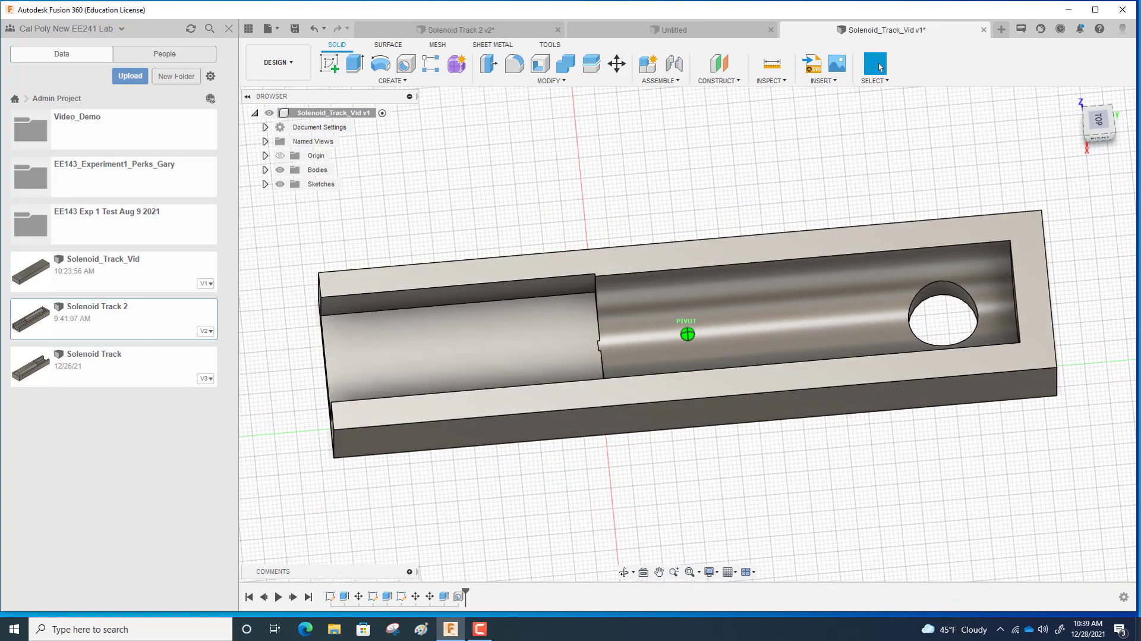
{"action": "left_click_drag", "start_coordinate": [880, 68], "coordinate": [881, 67]}
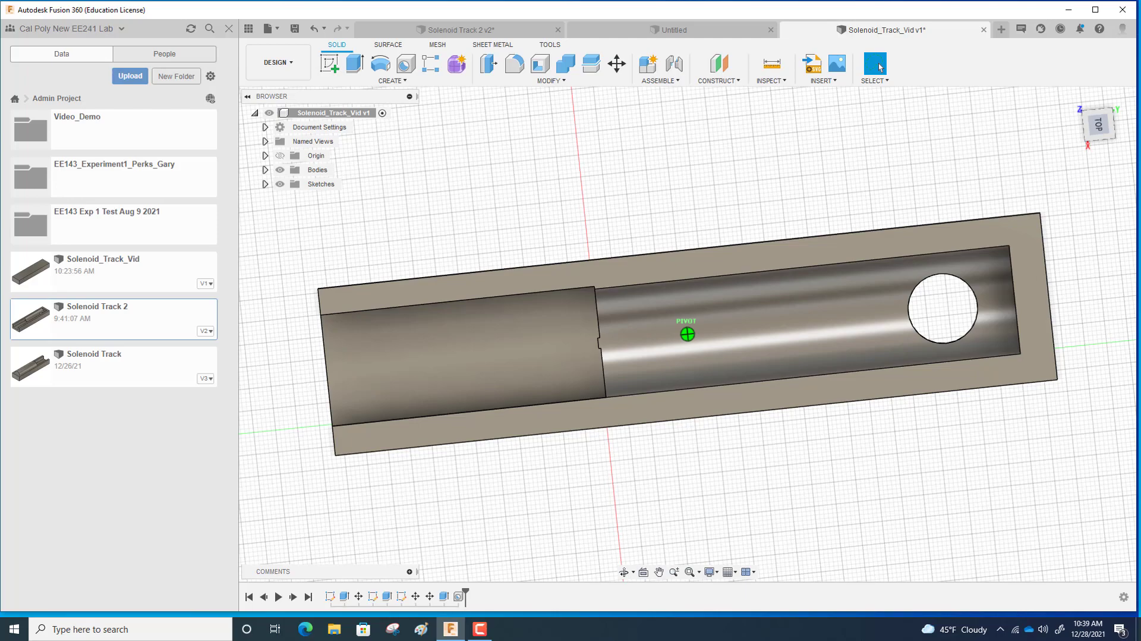
{"action": "left_click_drag", "start_coordinate": [881, 67], "coordinate": [880, 68]}
{"action": "mouse_move", "coordinate": [688, 335]}
{"action": "middle_mouse_down", "text": "shift"}
{"action": "mouse_move", "coordinate": [694, 428]}
{"action": "mouse_move", "coordinate": [744, 381]}
{"action": "mouse_move", "coordinate": [740, 419]}
{"action": "mouse_move", "coordinate": [696, 450]}
{"action": "middle_mouse_up", "text": "shift"}
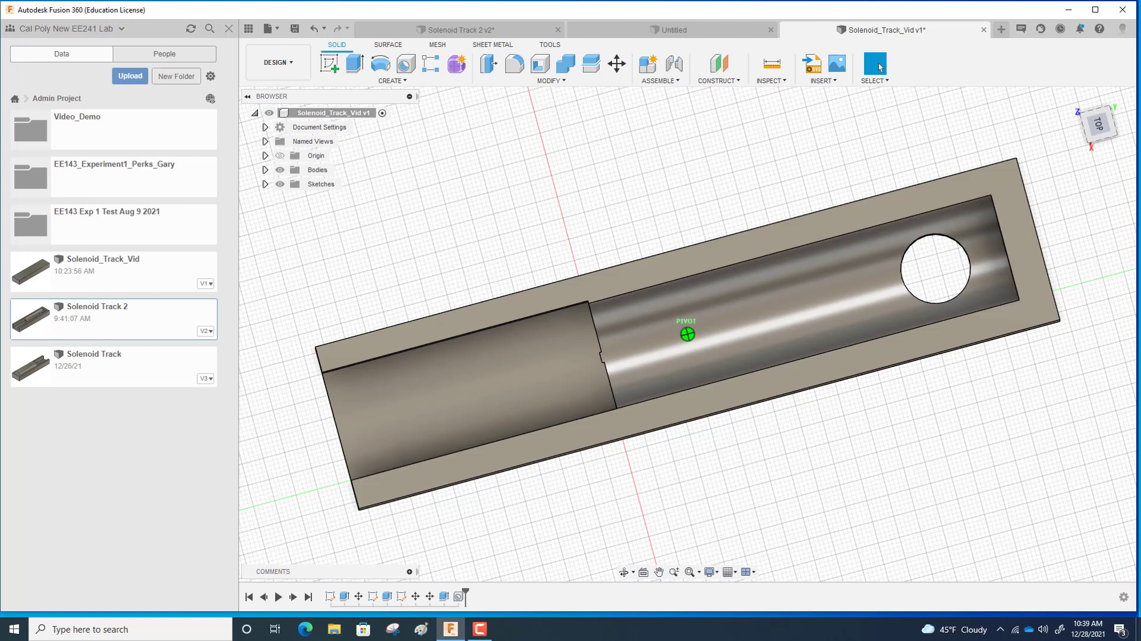
{"action": "mouse_move", "coordinate": [688, 334]}
{"action": "middle_mouse_down", "text": "shift"}
{"action": "mouse_move", "coordinate": [687, 271]}
{"action": "mouse_move", "coordinate": [685, 280]}
{"action": "middle_mouse_up", "text": "shift"}
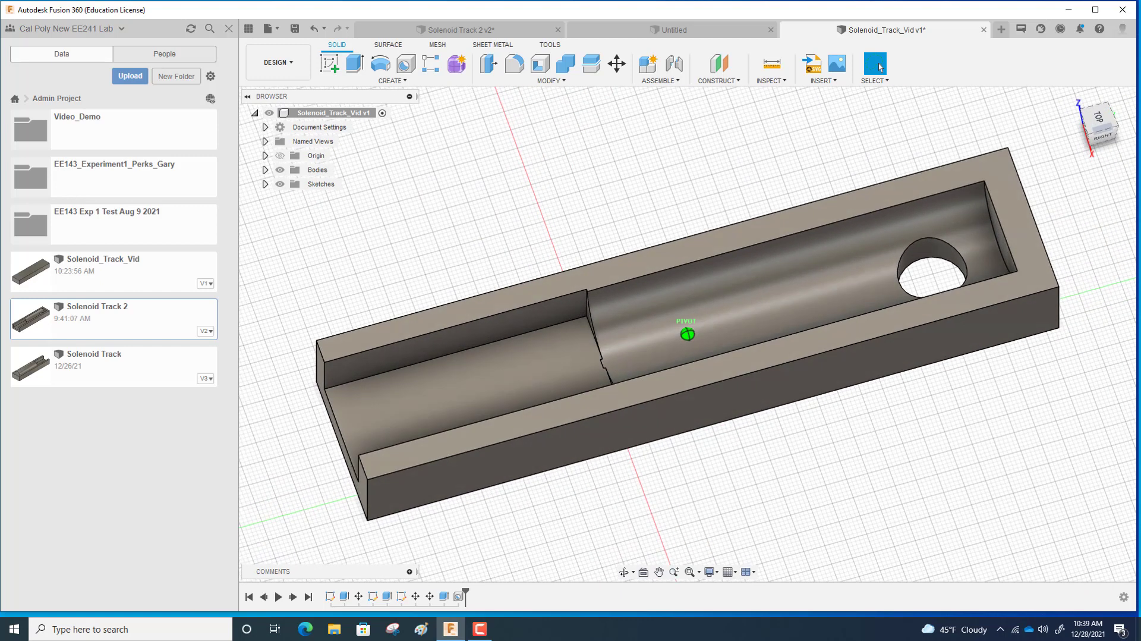